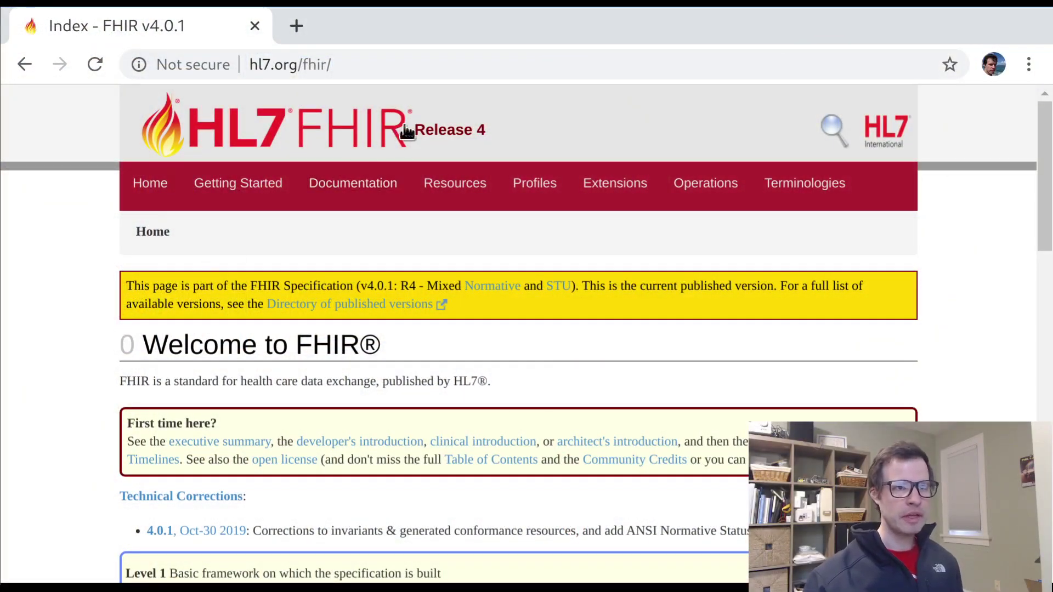
Select the hl7.org/fhir address of the FHIR Release 4 (v4.0.1) index page
key("ctrl+l")
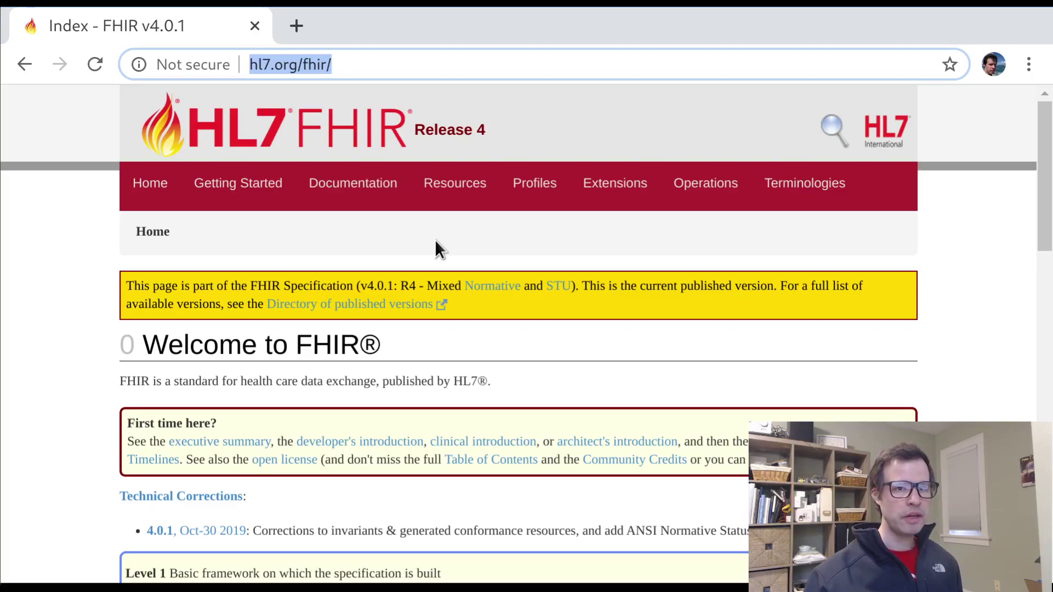
Load hapi.fhir.org/baseR4/Observation in a new tab to get the Observation search results
key("ctrl+t")
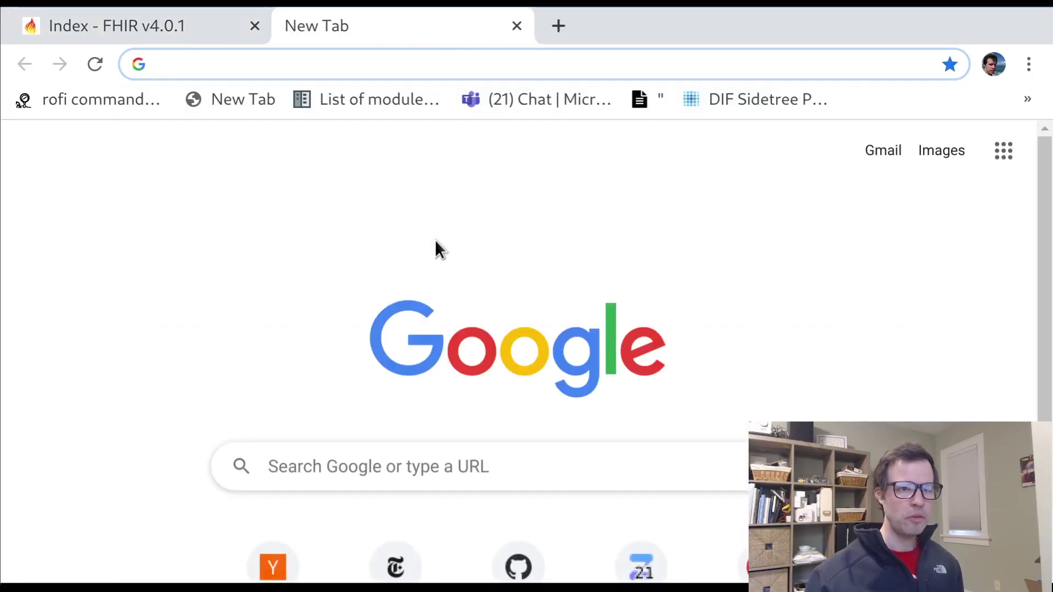
type("hapi")
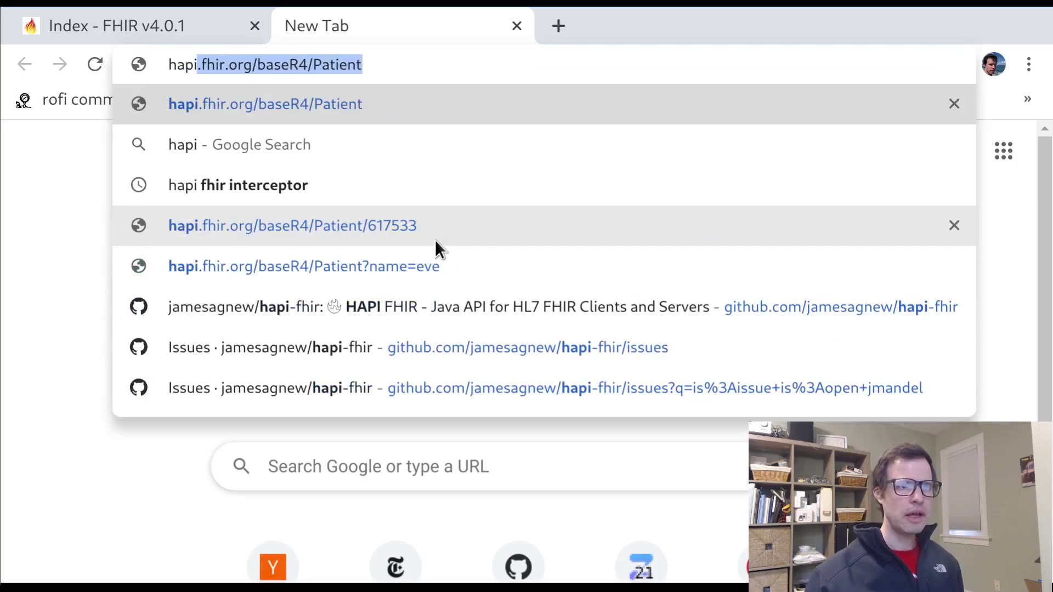
key("End")
key("ctrl+BackSpace")
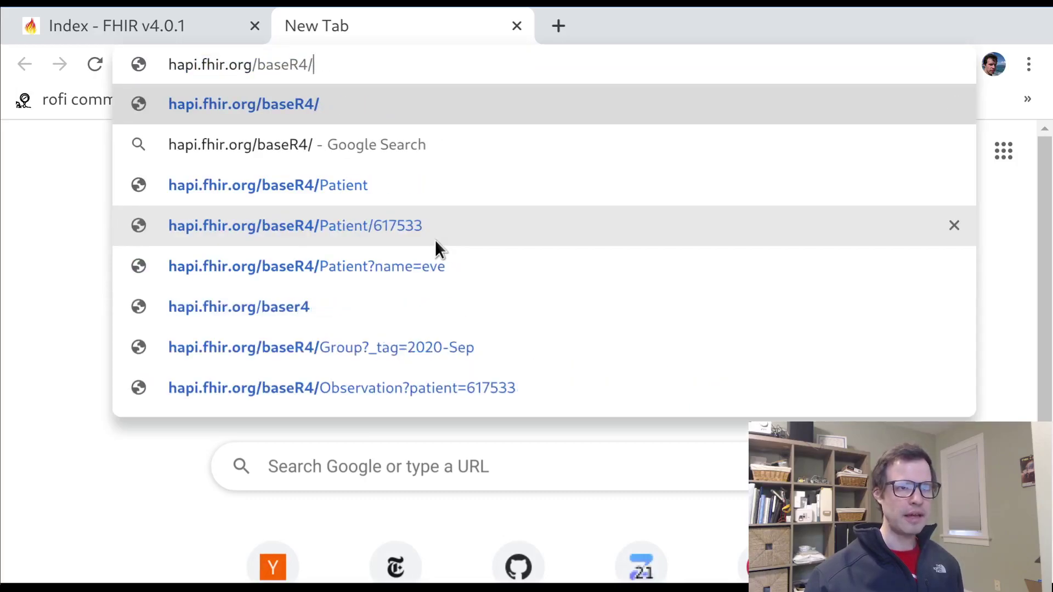
type("Observation")
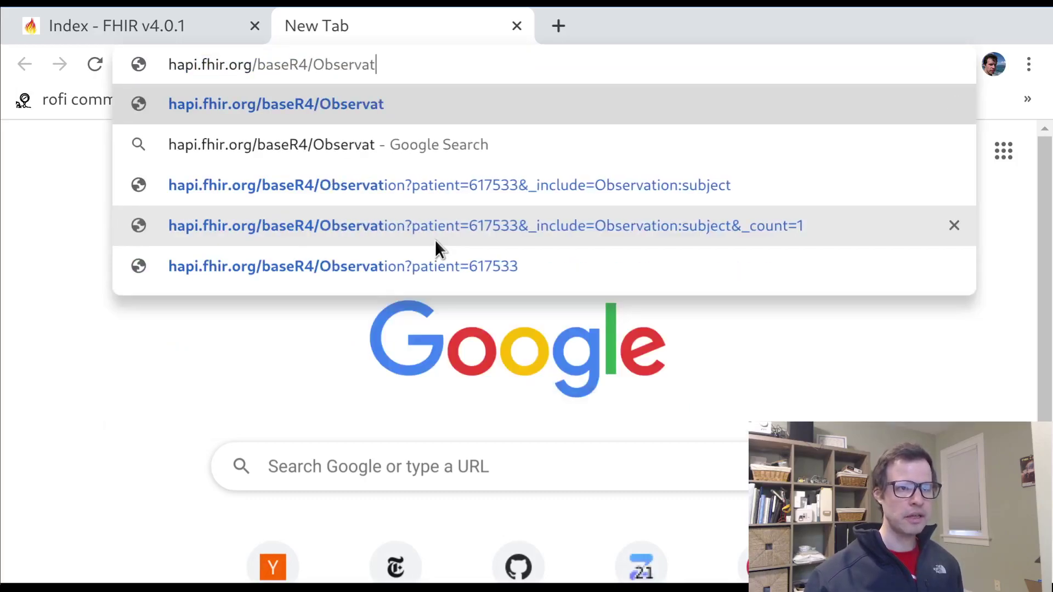
key("ctrl+a")
key("Return")
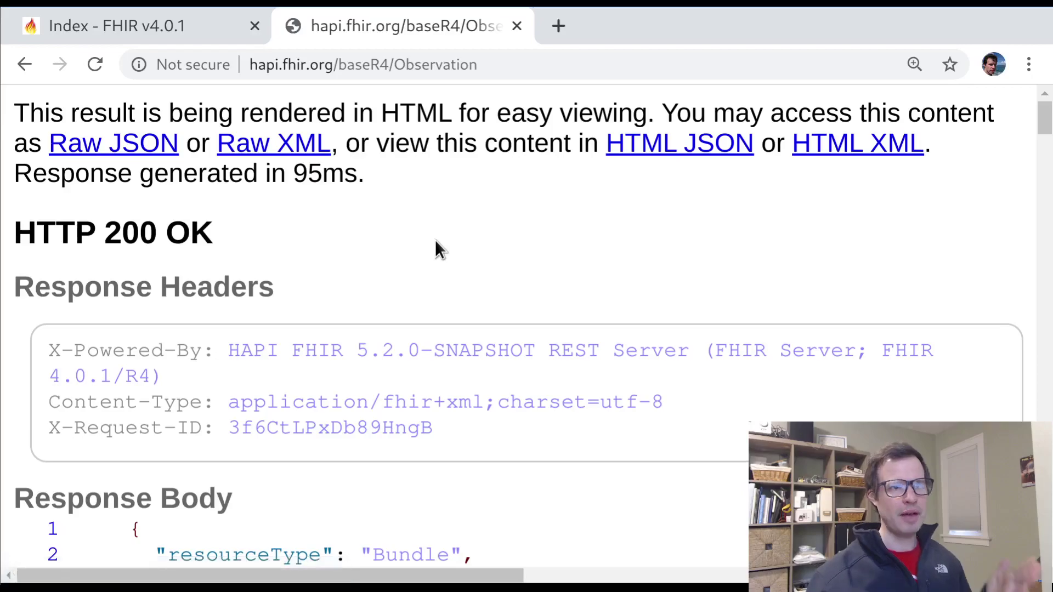
Scroll the JSON and highlight the averageRespitoryRate code block and the resourceType Observation line
scroll(448, 353, "down", 10)
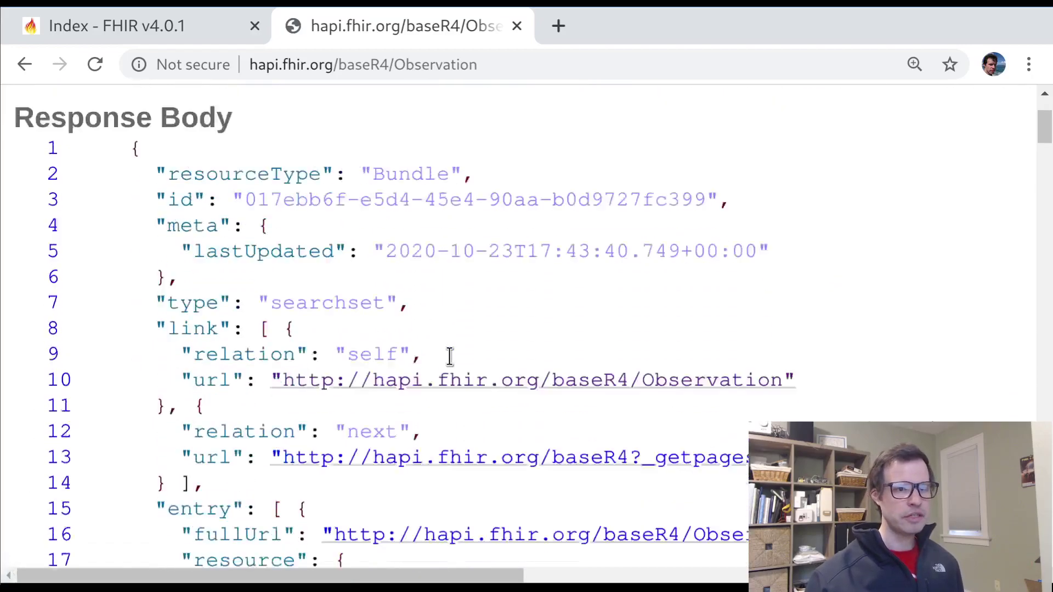
scroll(687, 455, "down", 6)
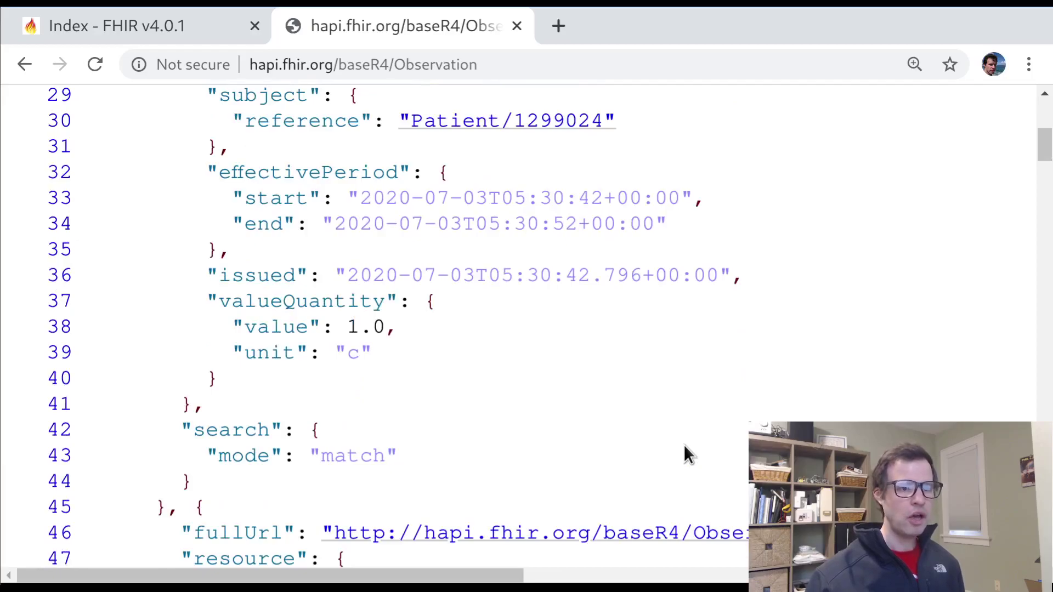
scroll(685, 452, "down", 7)
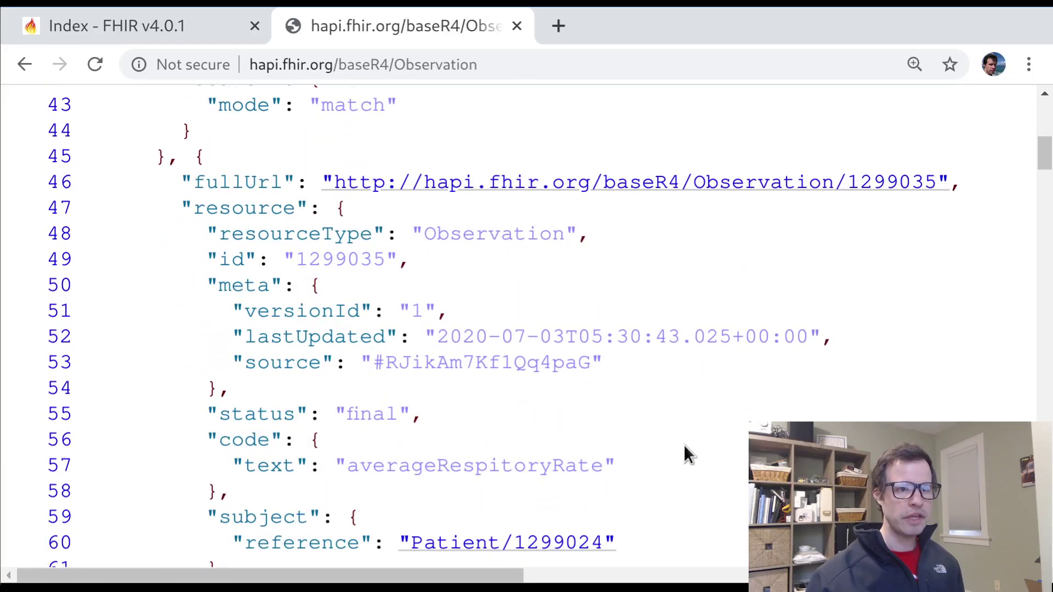
scroll(684, 447, "down", 5)
scroll(685, 448, "up", 1)
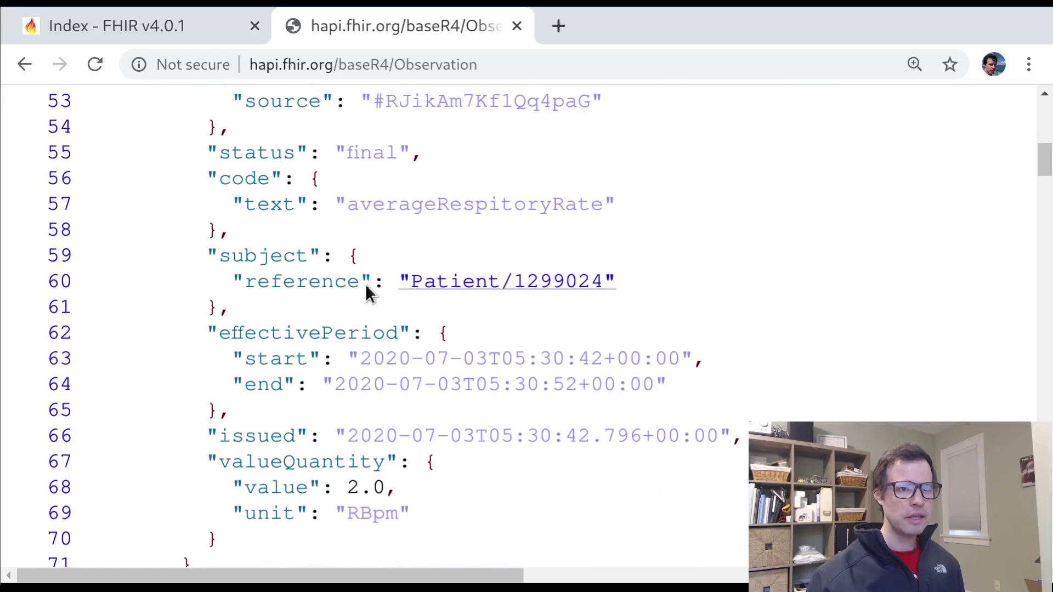
left_click_drag(208, 177, 263, 232)
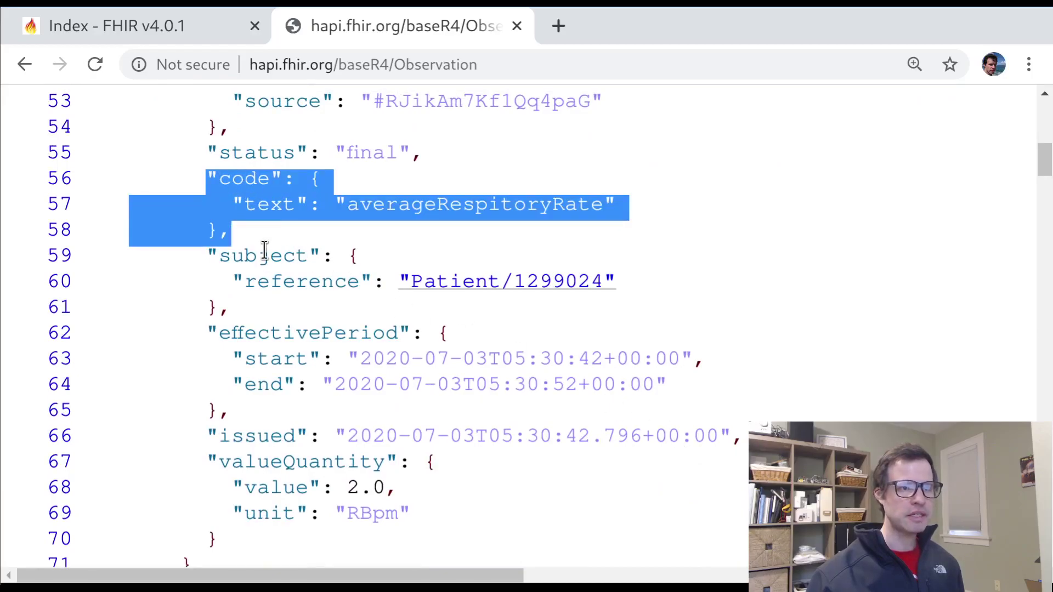
scroll(265, 251, "up", 2)
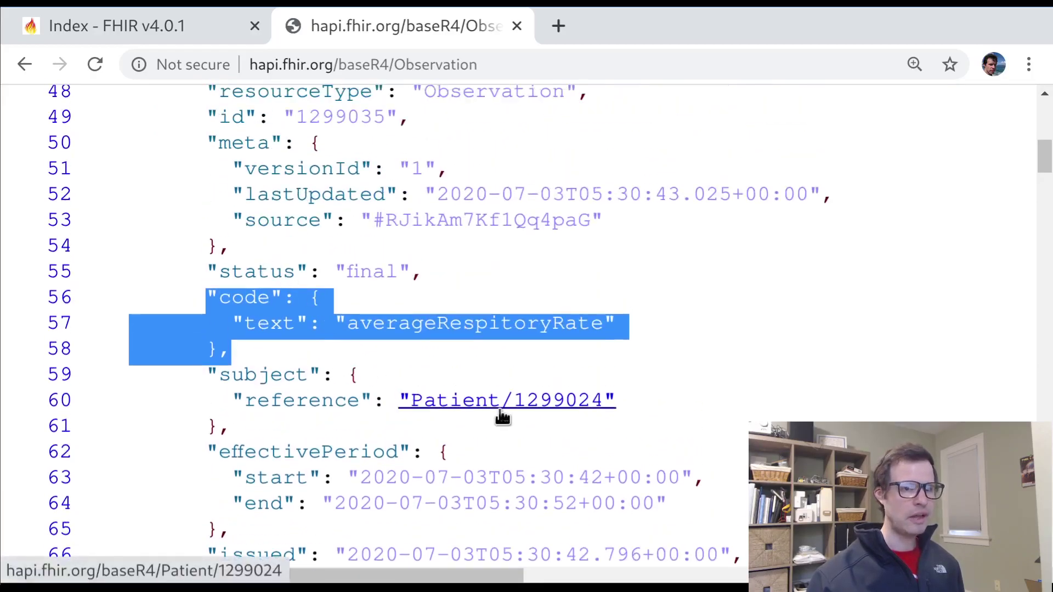
scroll(247, 481, "up", 1)
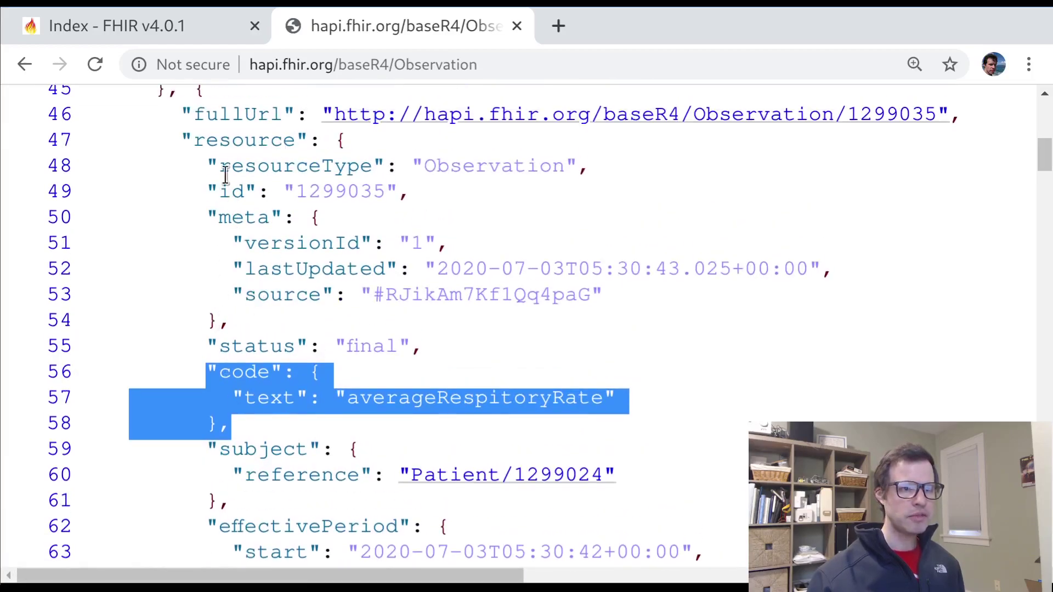
triple_click(319, 176)
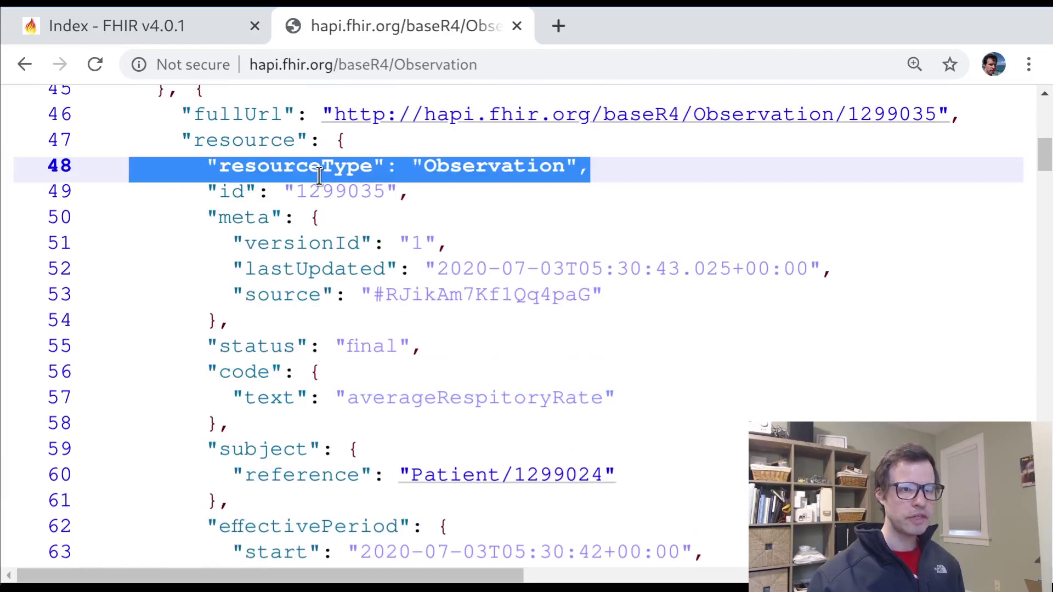
Highlight the Observation's status and its effectivePeriod start
left_click(296, 328)
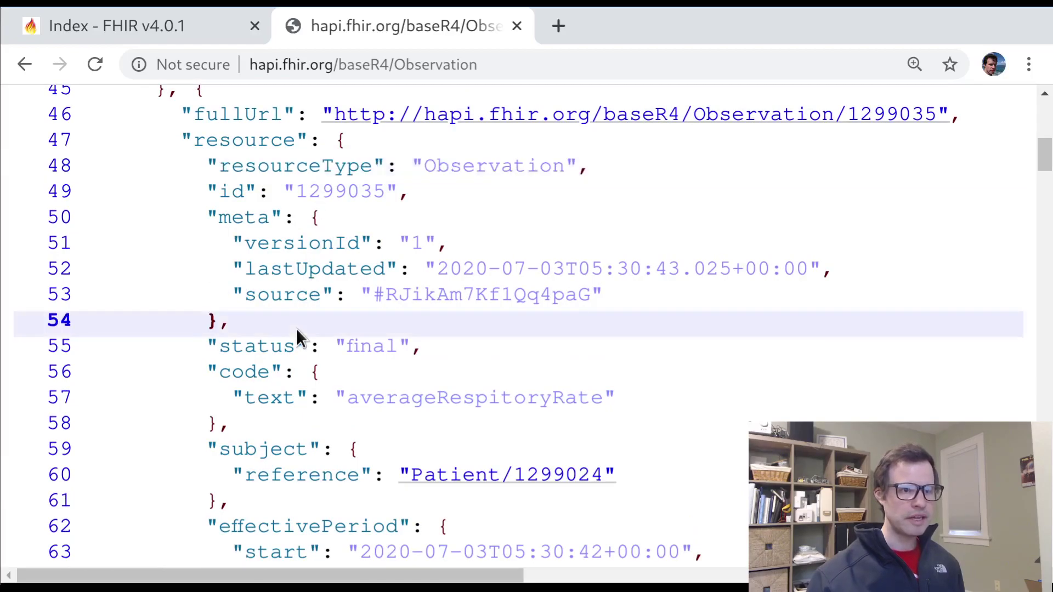
double_click(254, 346)
triple_click(253, 527)
left_click_drag(253, 528, 281, 547)
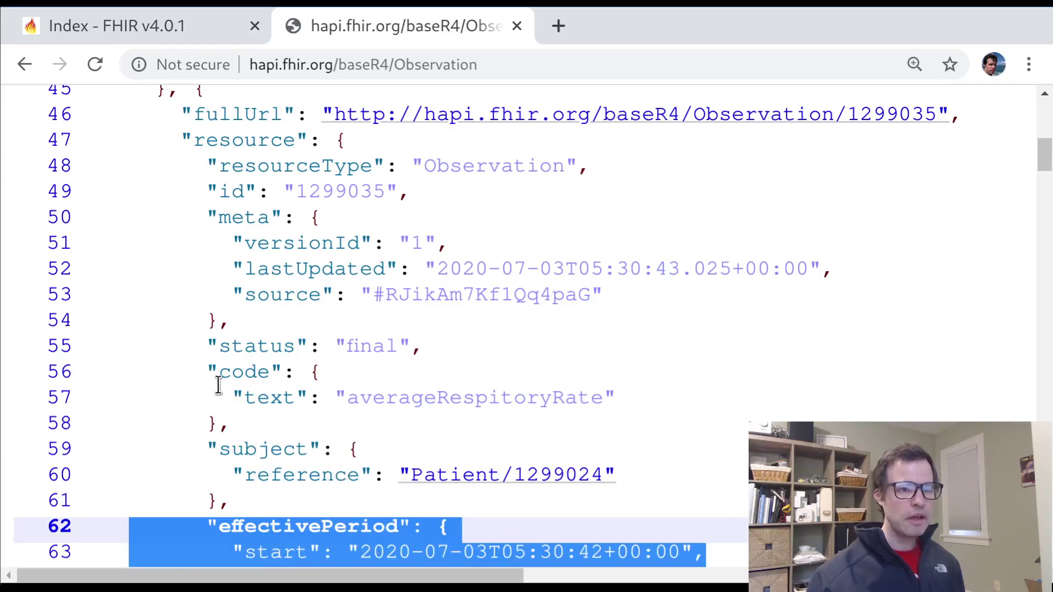
Select the code block on lines 56–58 and its averageRespitoryRate text value
left_click_drag(207, 374, 278, 426)
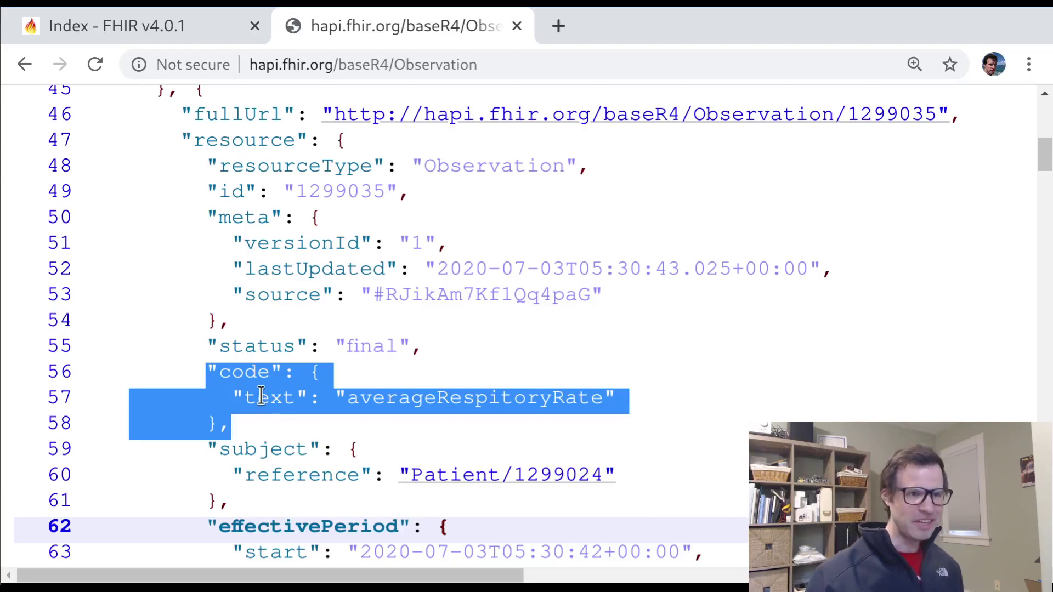
left_click(262, 396)
left_click_drag(219, 373, 298, 381)
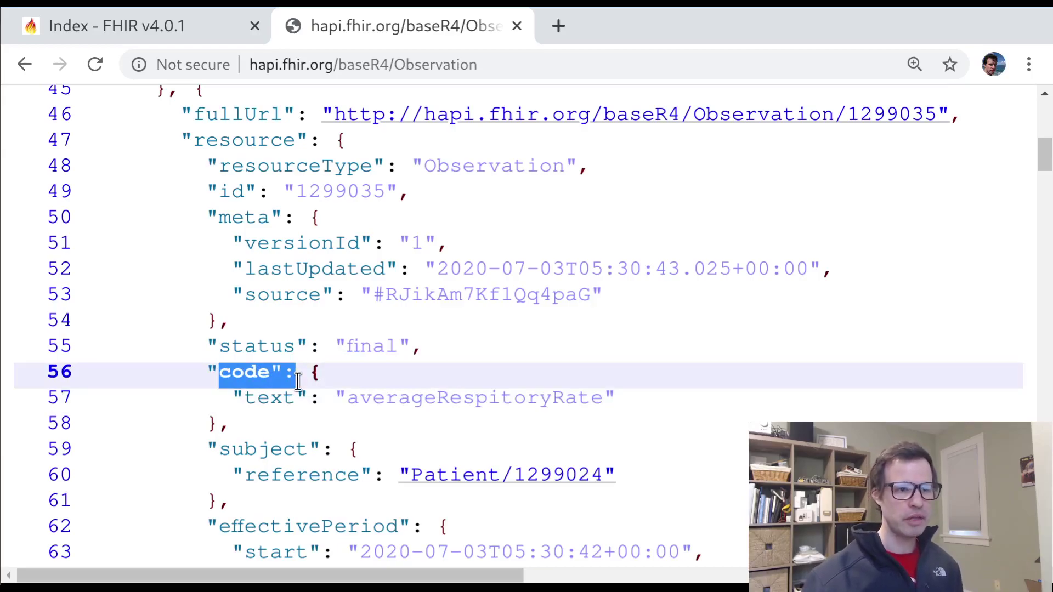
left_click(298, 381)
left_click_drag(298, 381, 554, 385)
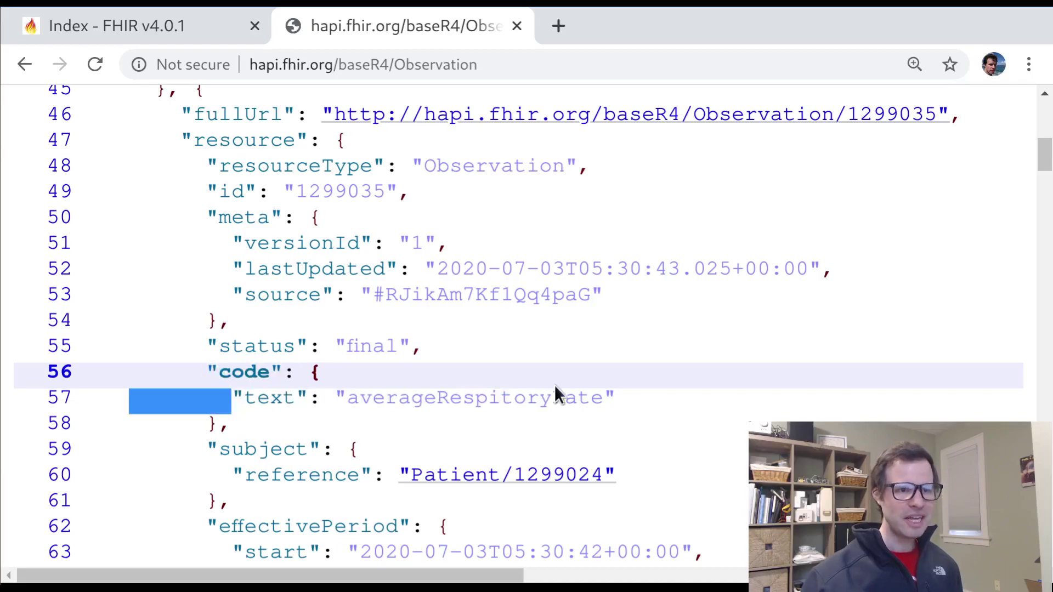
double_click(570, 393)
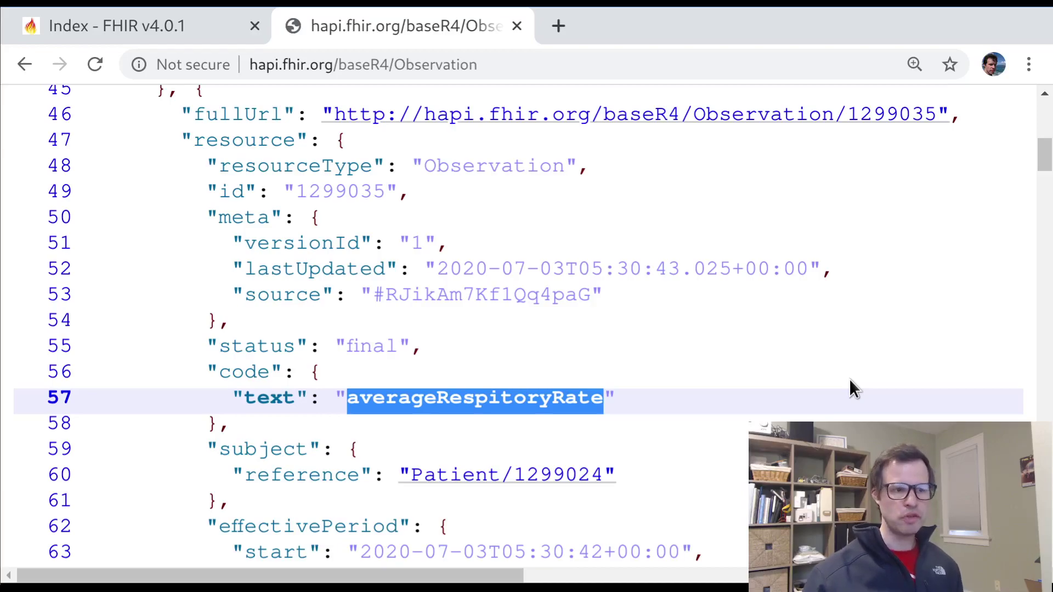
scroll(850, 388, "down", 5)
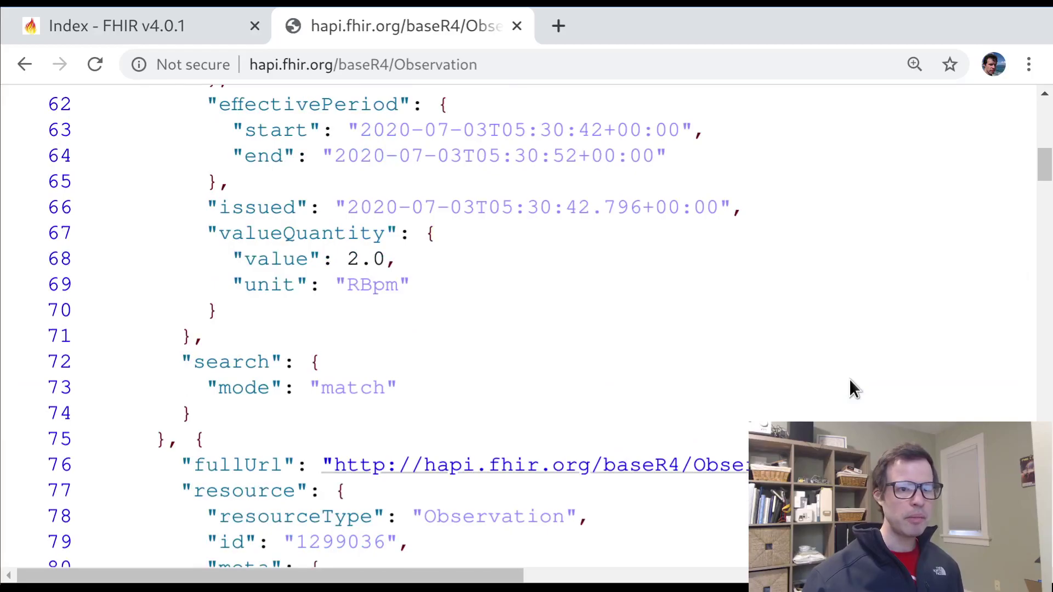
scroll(850, 379, "down", 5)
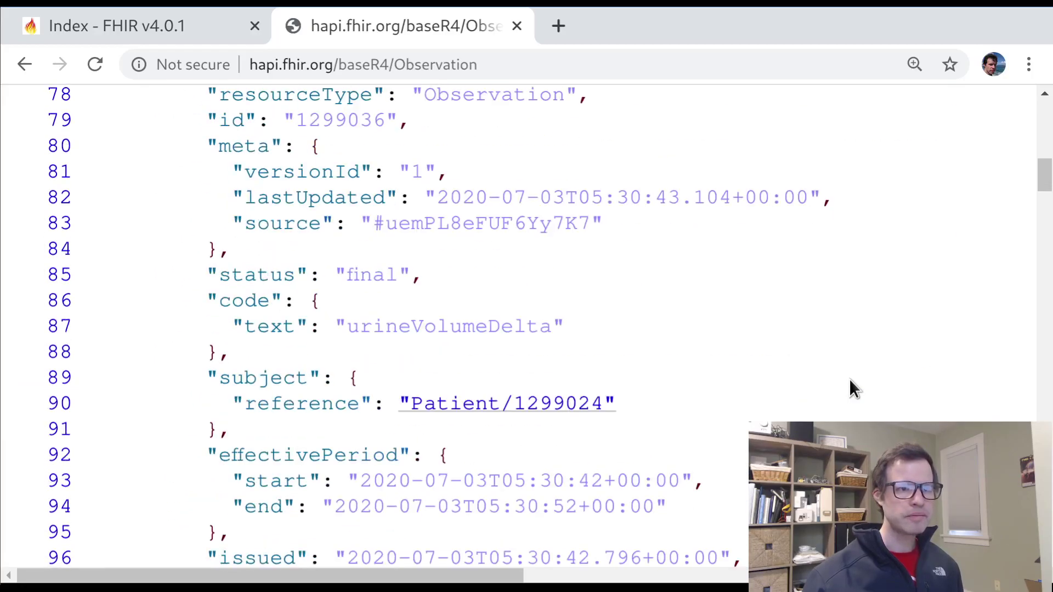
left_click_drag(585, 324, 600, 252)
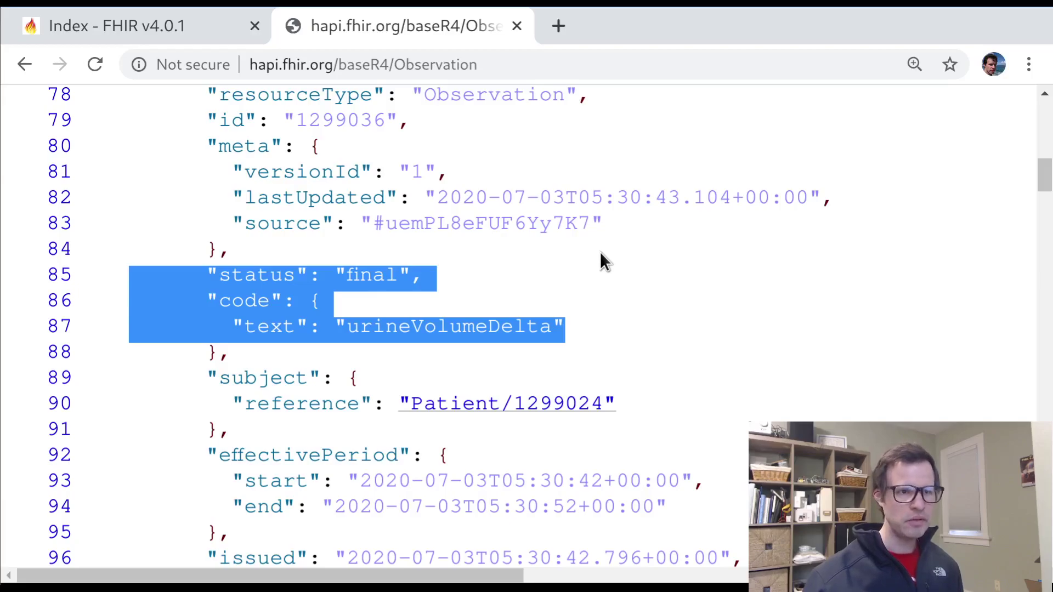
scroll(600, 251, "down", 20)
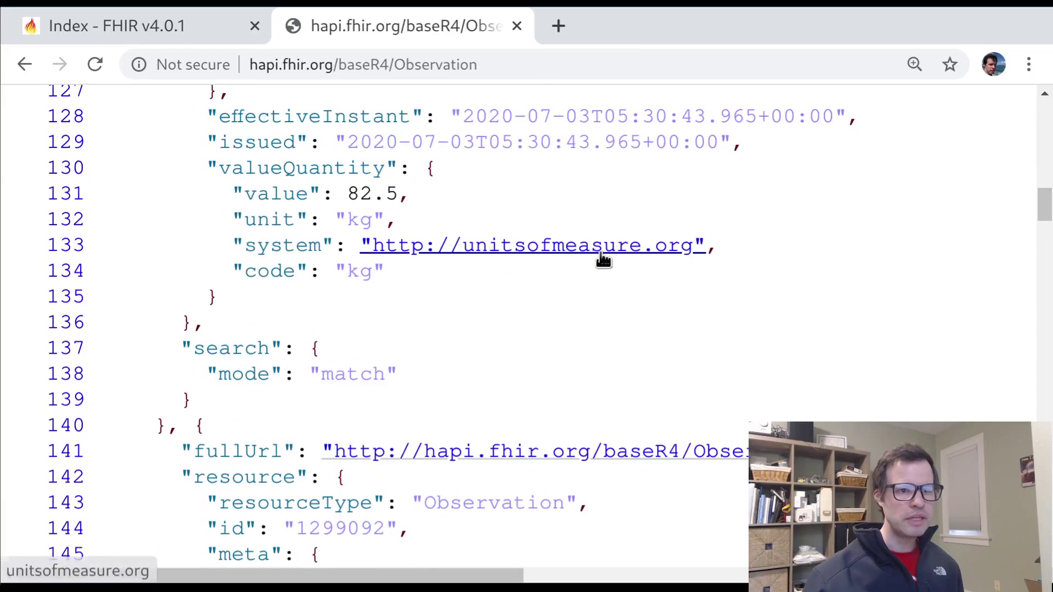
scroll(600, 257, "down", 20)
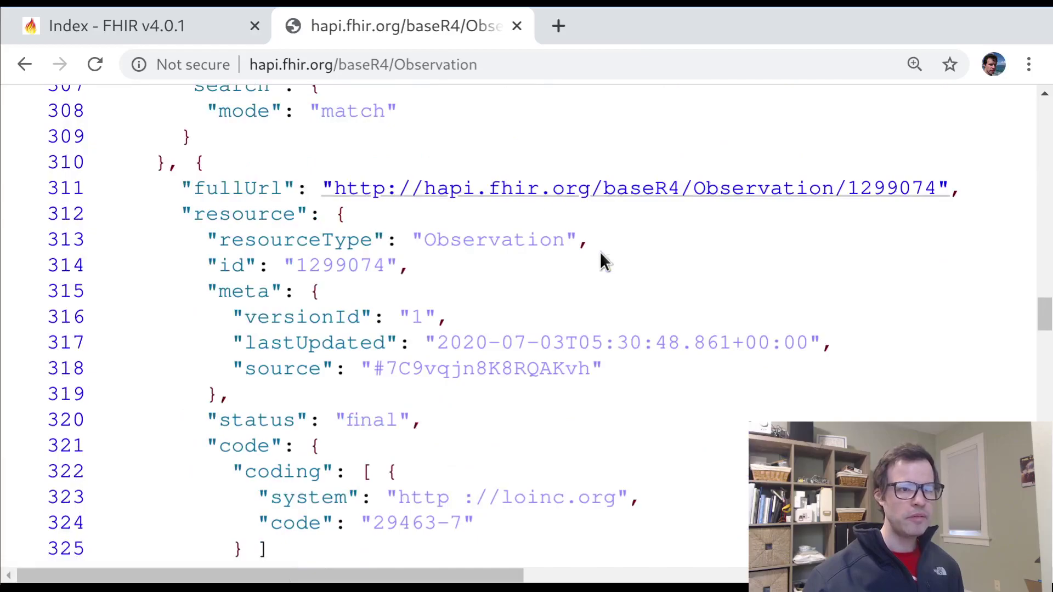
scroll(600, 254, "down", 3)
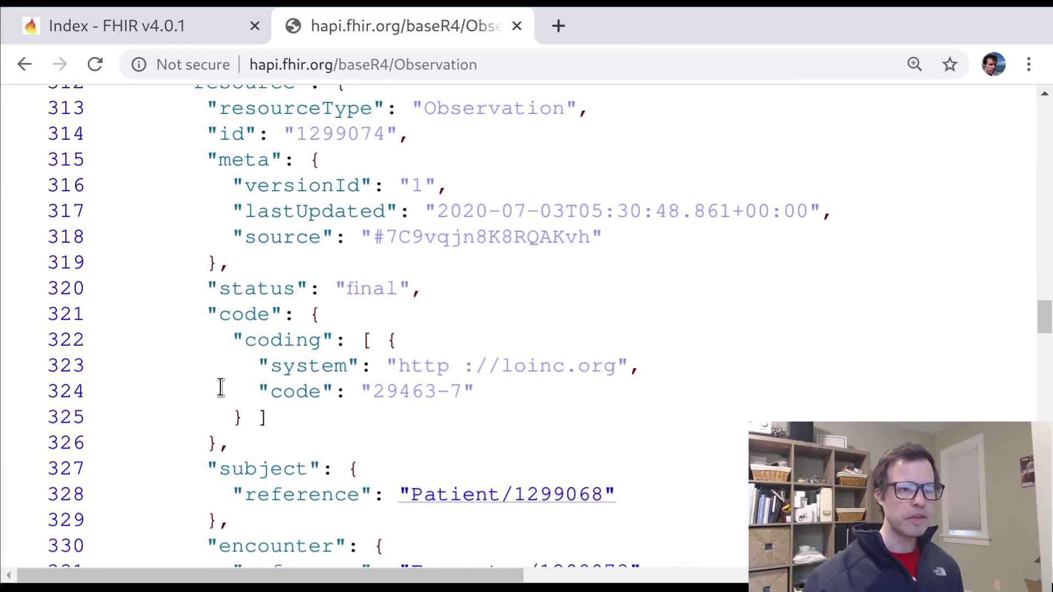
left_click_drag(183, 299, 169, 315)
left_click(352, 423)
left_click(169, 316)
double_click(286, 344)
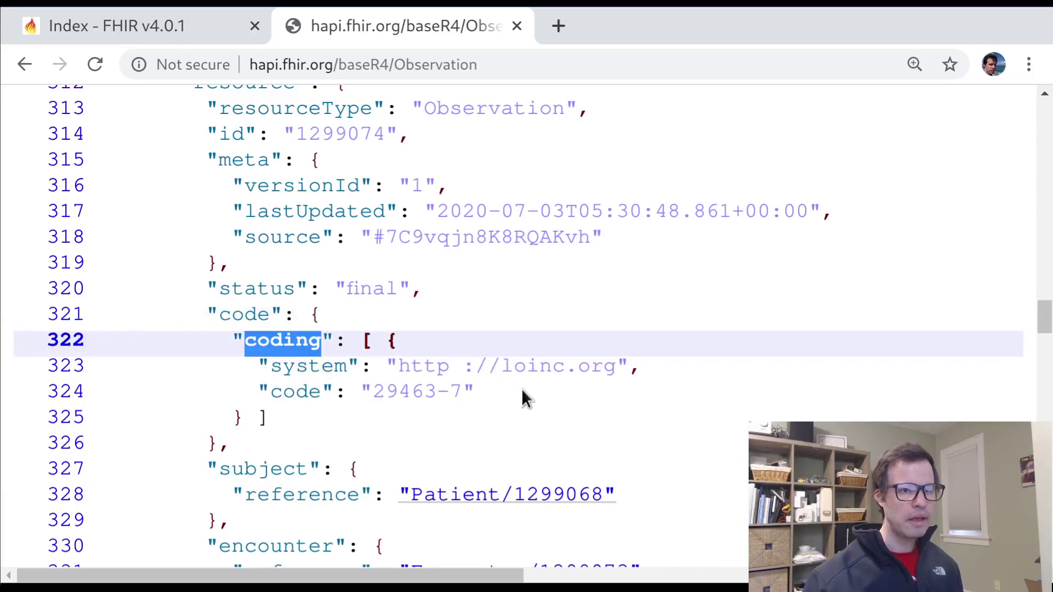
left_click_drag(522, 395, 630, 360)
left_click(719, 405)
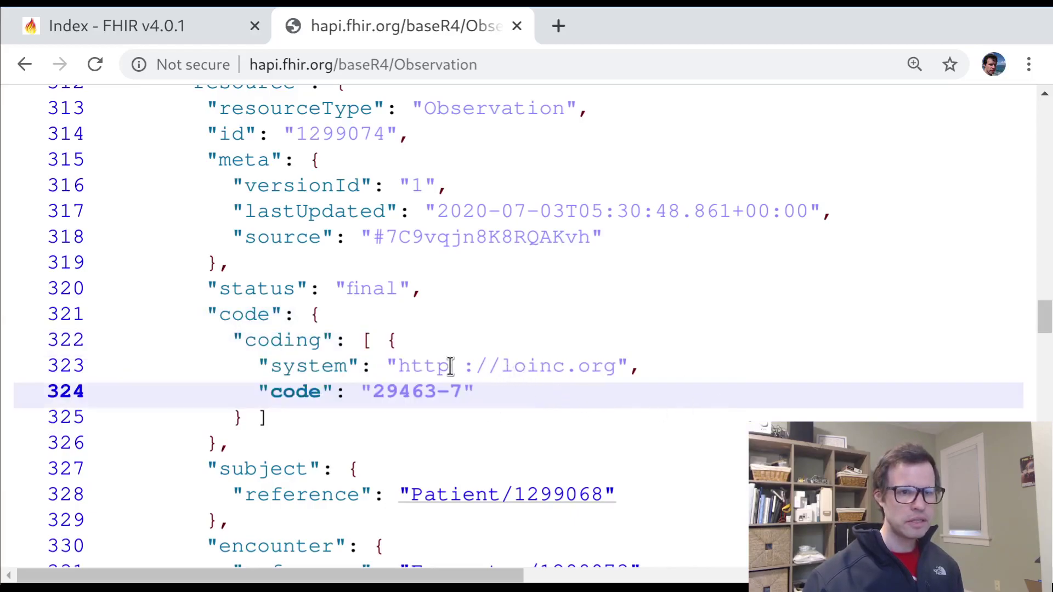
double_click(426, 366)
left_click_drag(427, 366, 566, 364)
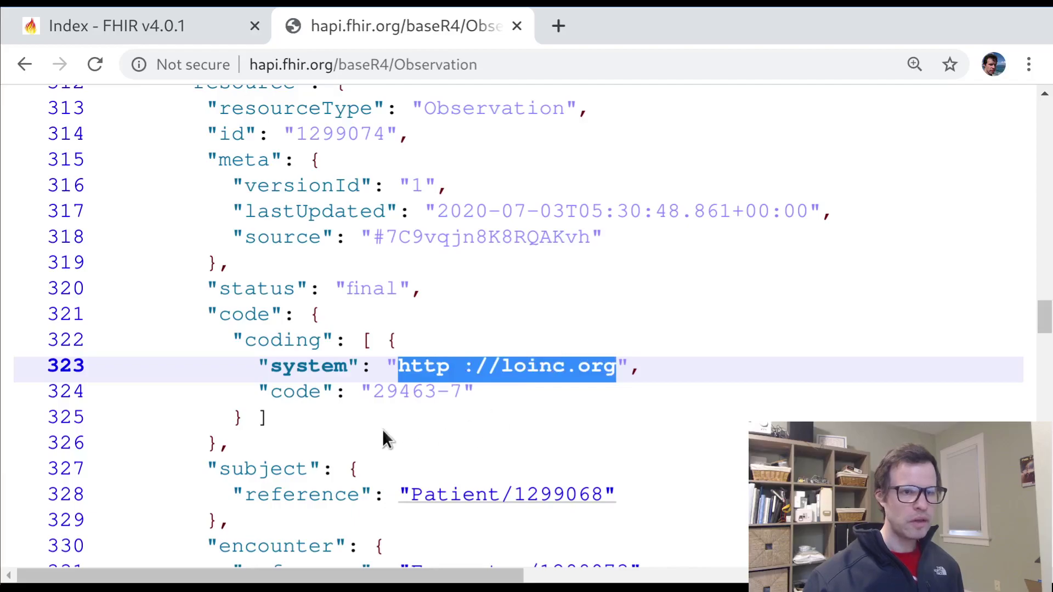
double_click(386, 391)
left_click_drag(387, 392, 459, 390)
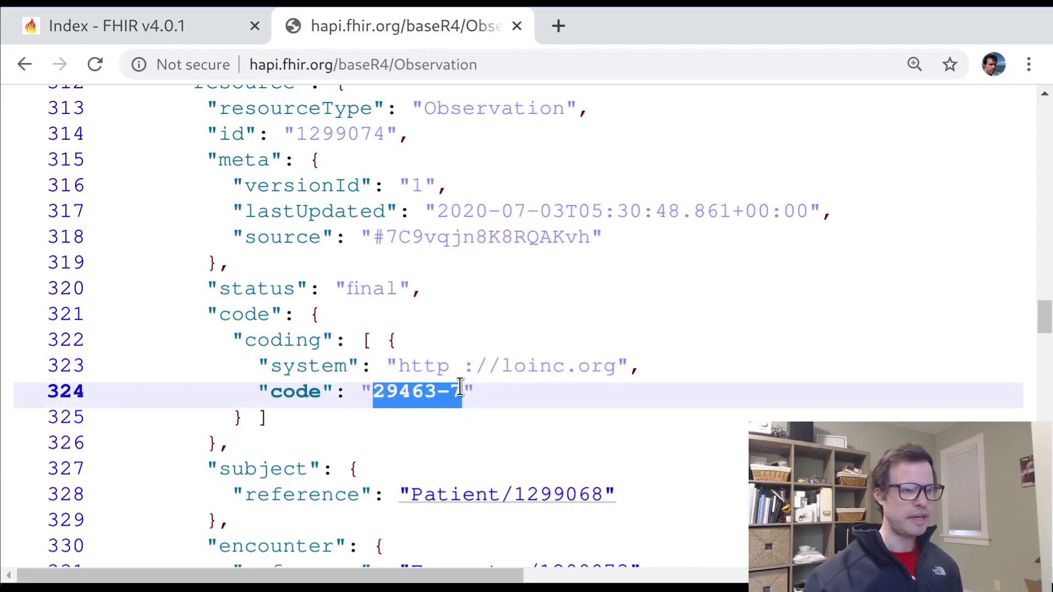
left_click(459, 390)
left_click_drag(205, 313, 400, 443)
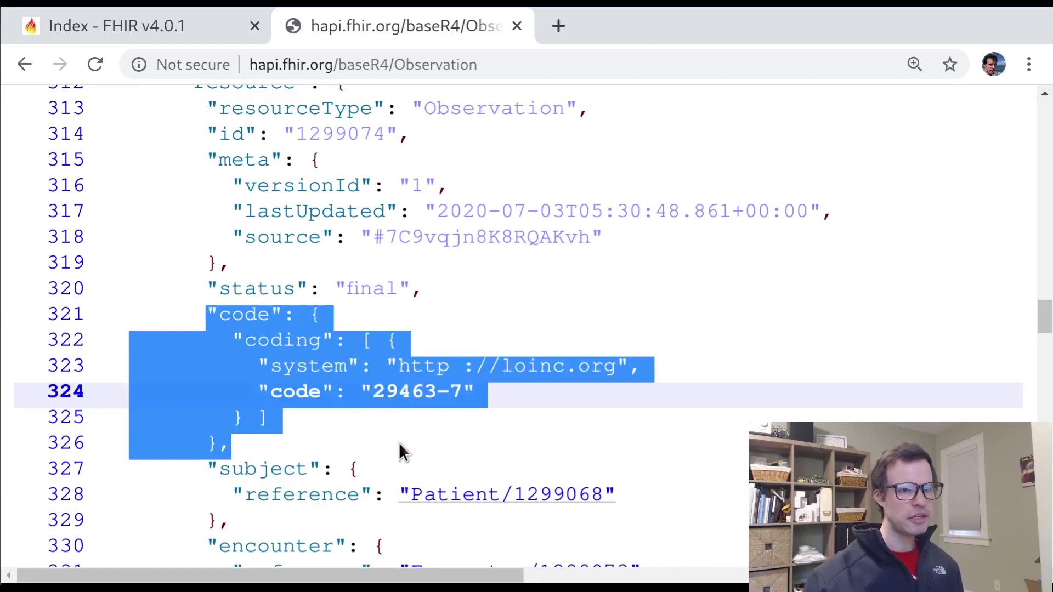
left_click(400, 443)
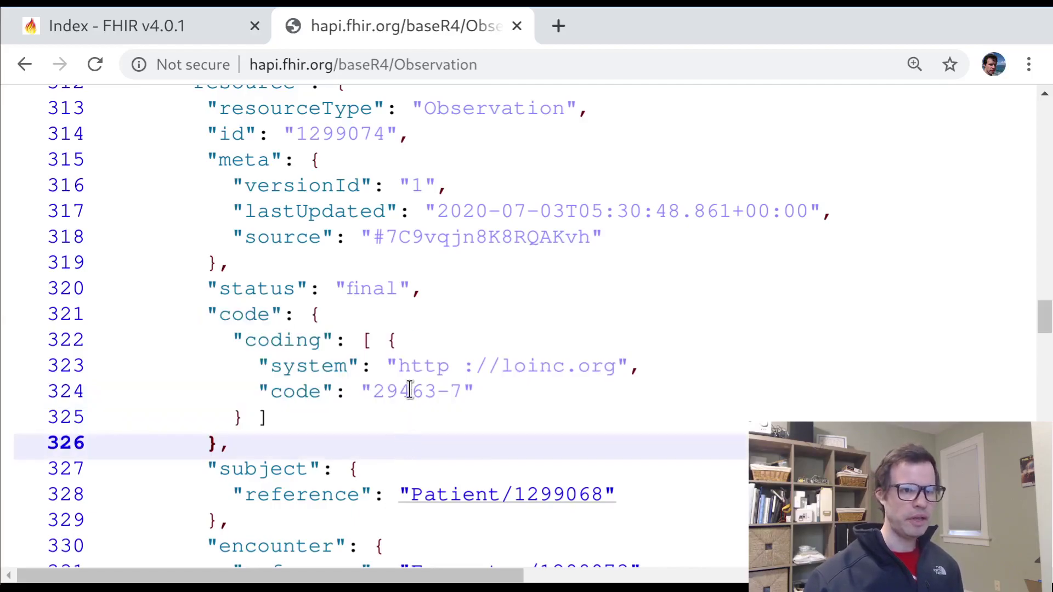
left_click(409, 353)
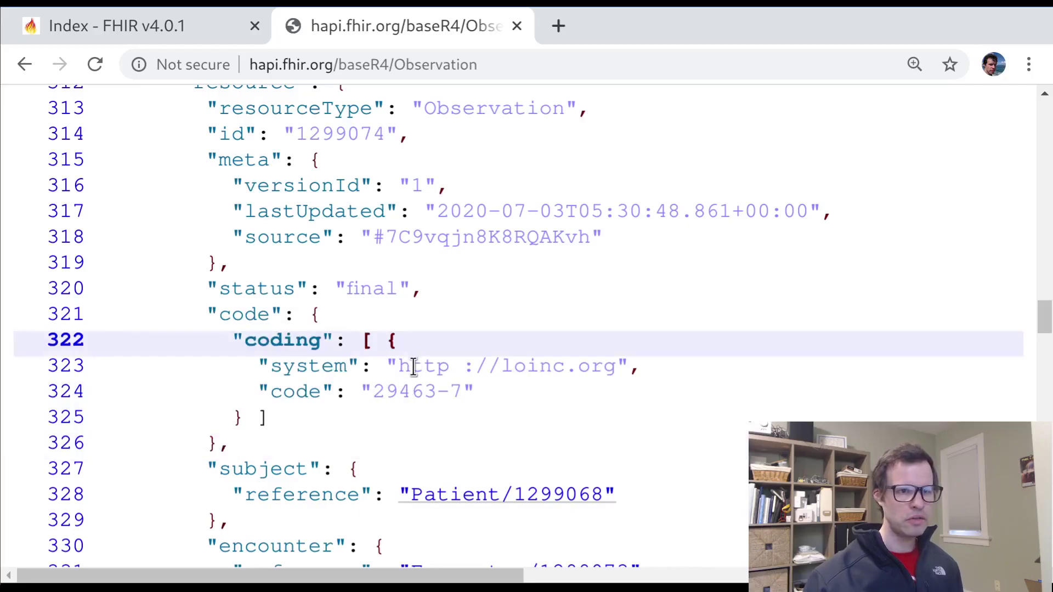
left_click_drag(412, 364, 595, 371)
key("ctrl+c")
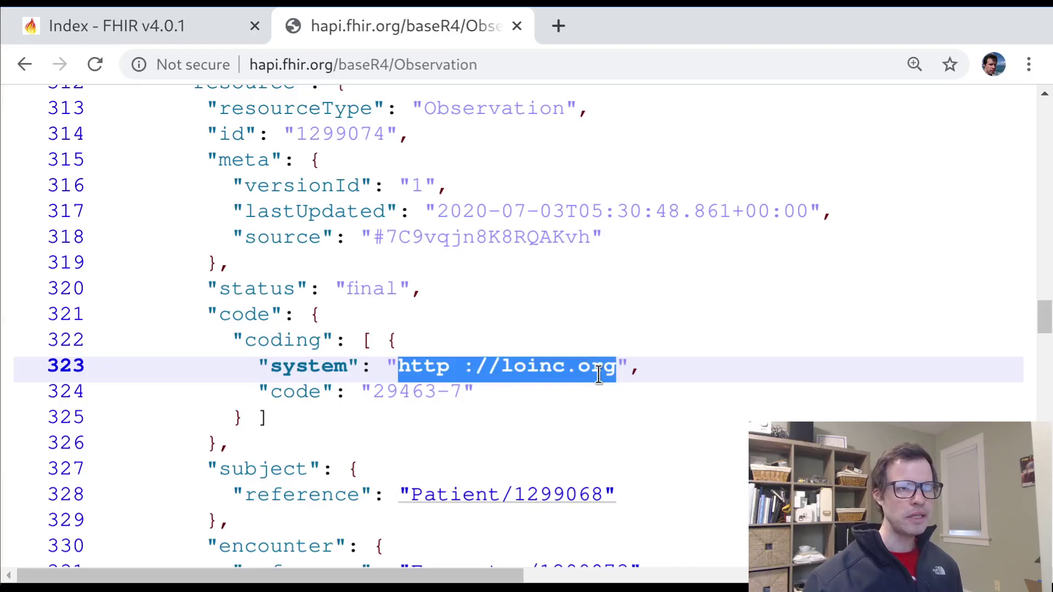
Search Google for the loinc.org URL plus code 29463-7 copied from the Observation JSON
key("ctrl+t")
key("ctrl+v")
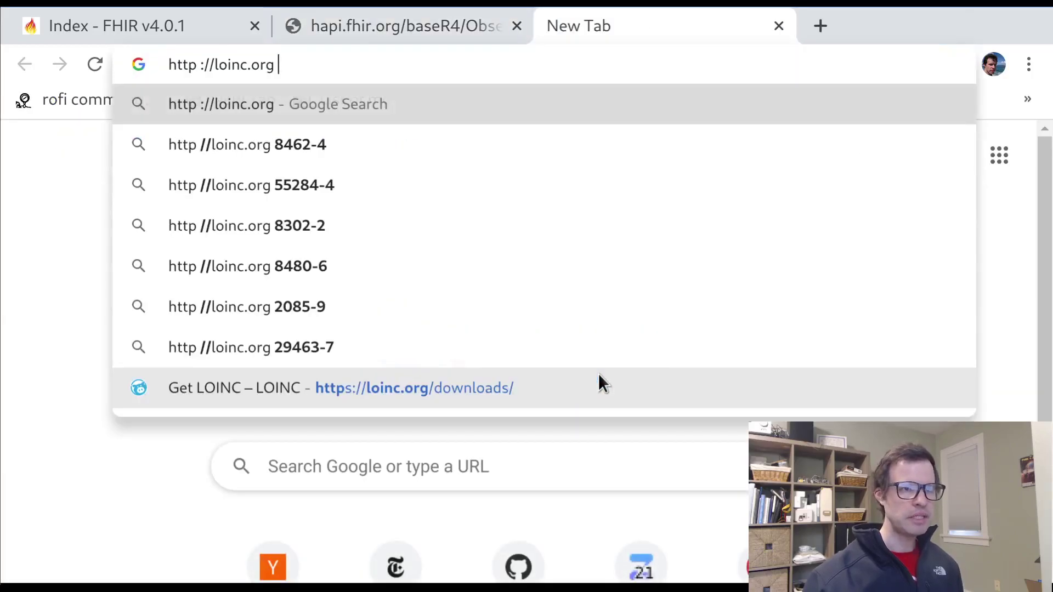
key("ctrl+shift+Tab")
left_click_drag(373, 390, 456, 394)
key("ctrl+c")
key("ctrl+Tab")
key("ctrl+v")
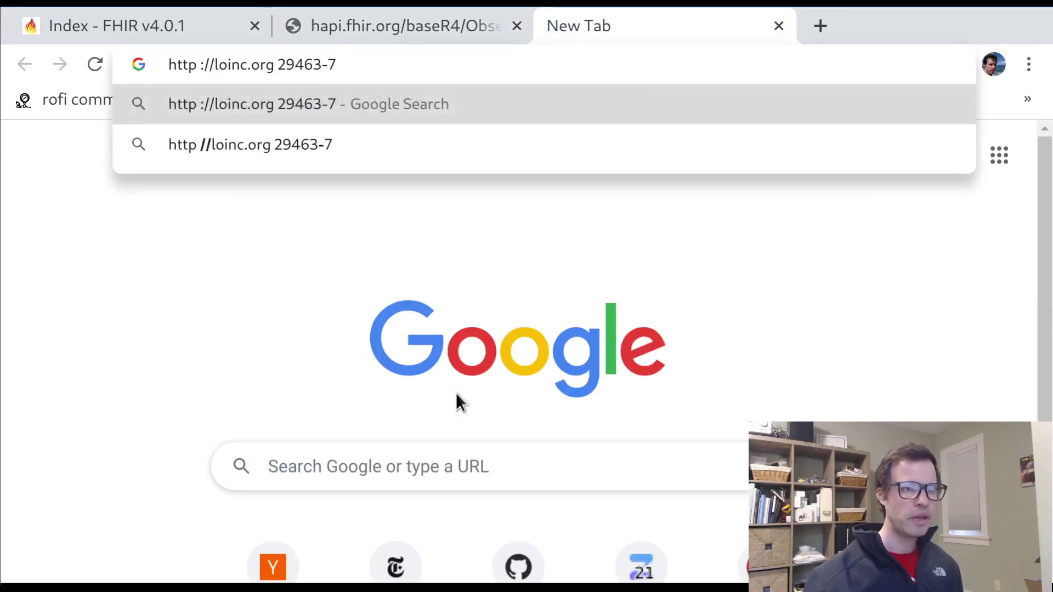
key("Return")
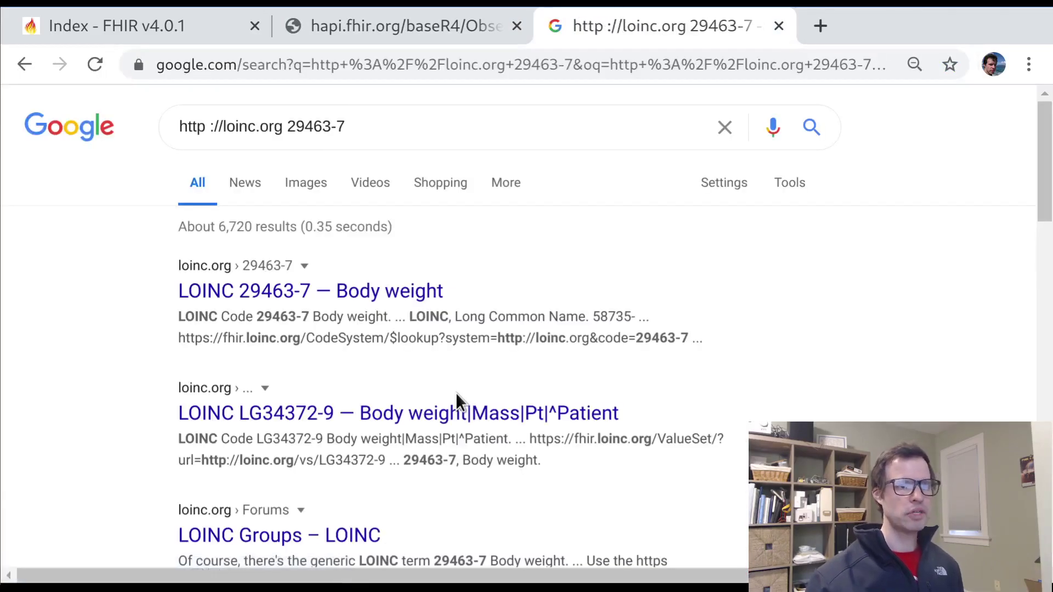
Open the LOINC 29463-7 result and highlight its long common name, Body weight
left_click(262, 303)
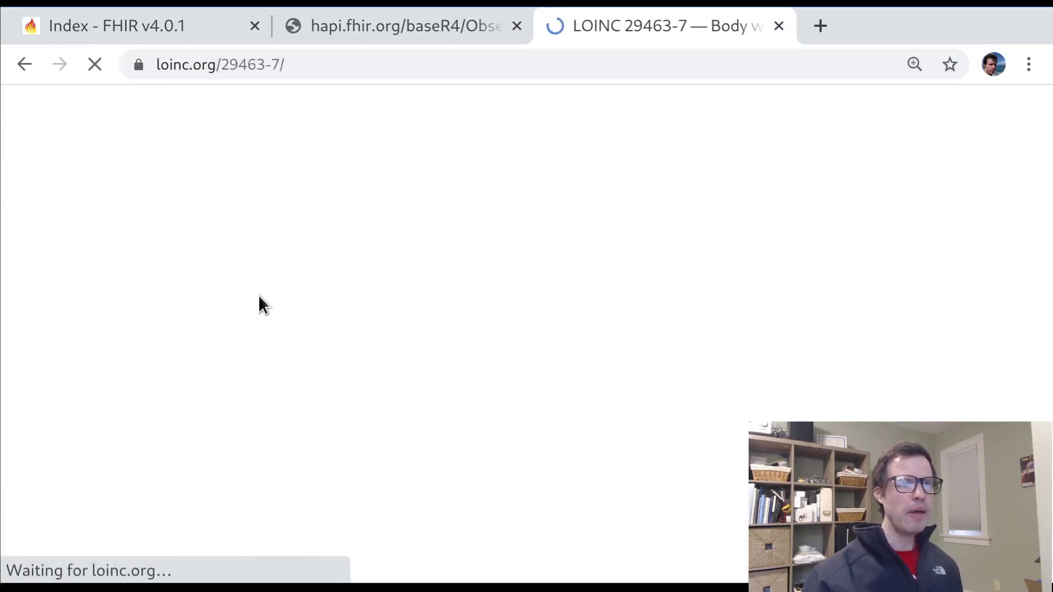
left_click(193, 65)
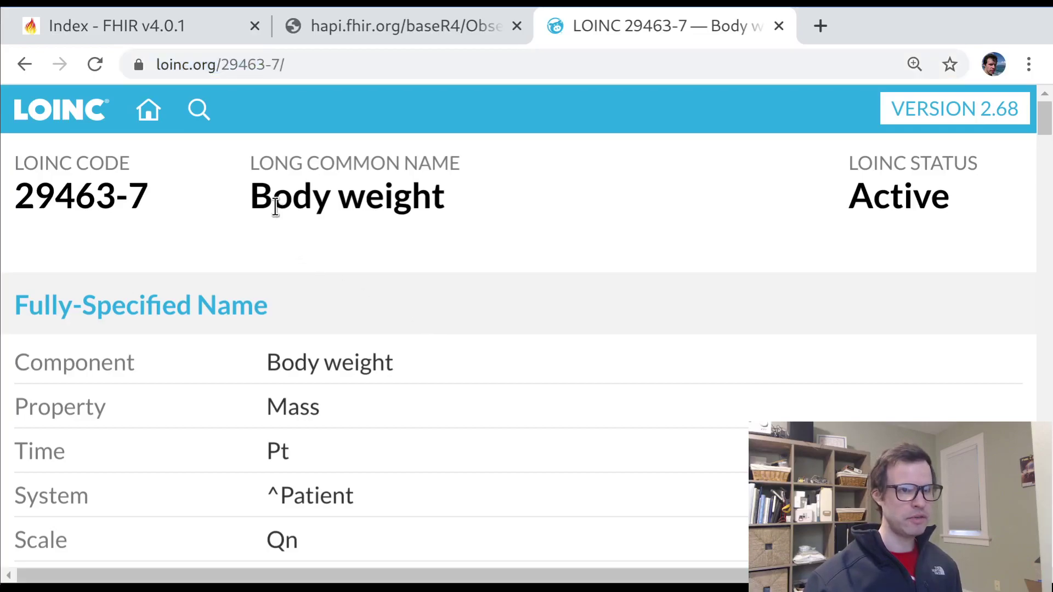
triple_click(277, 204)
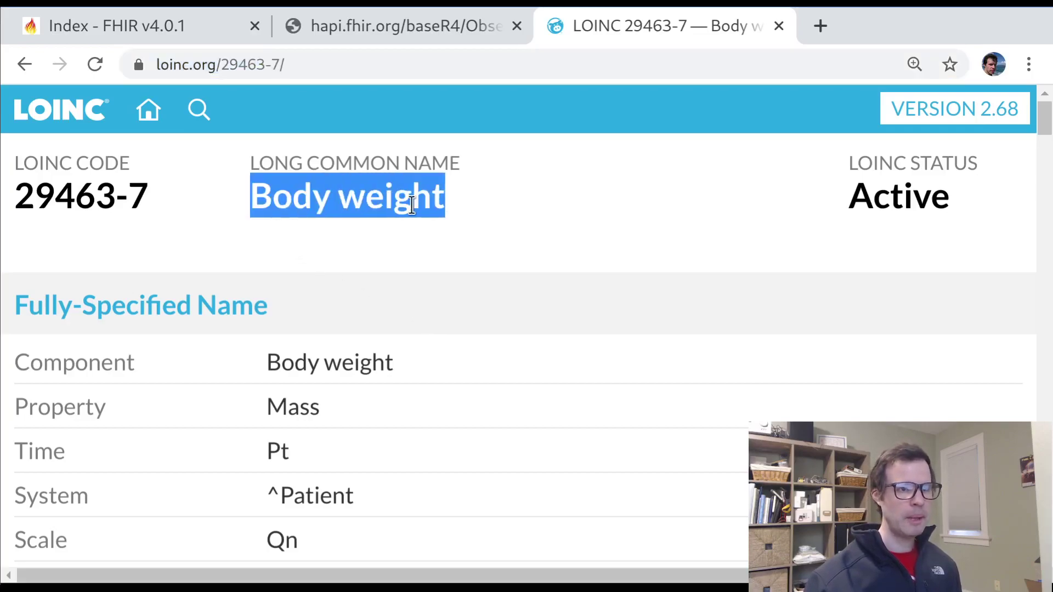
In the Observation JSON, highlight the valueQuantity measurement 82.5 and its kg unit
key("ctrl+shift+Tab")
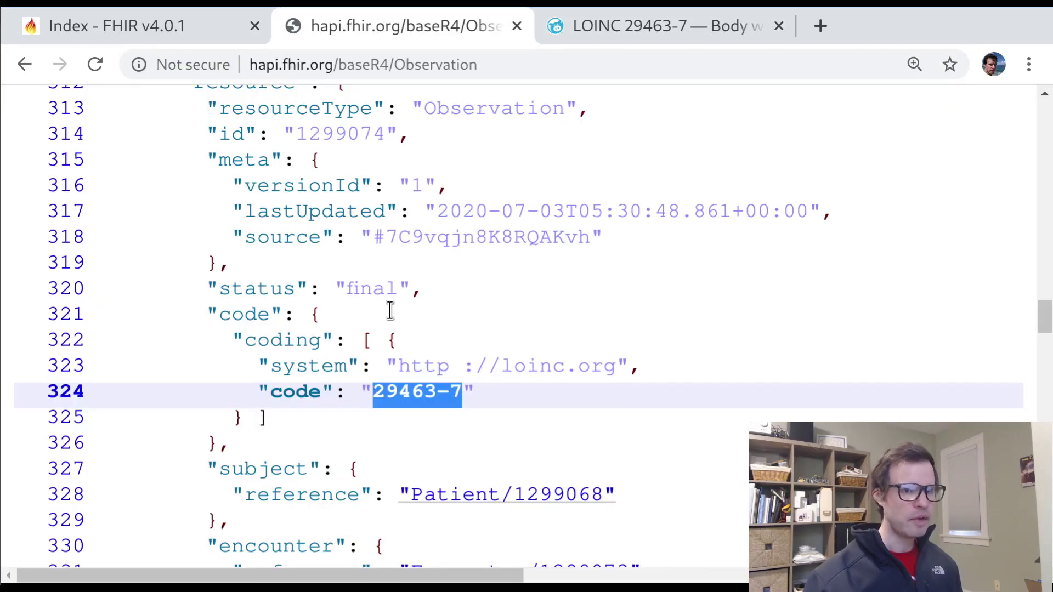
scroll(299, 409, "down", 3)
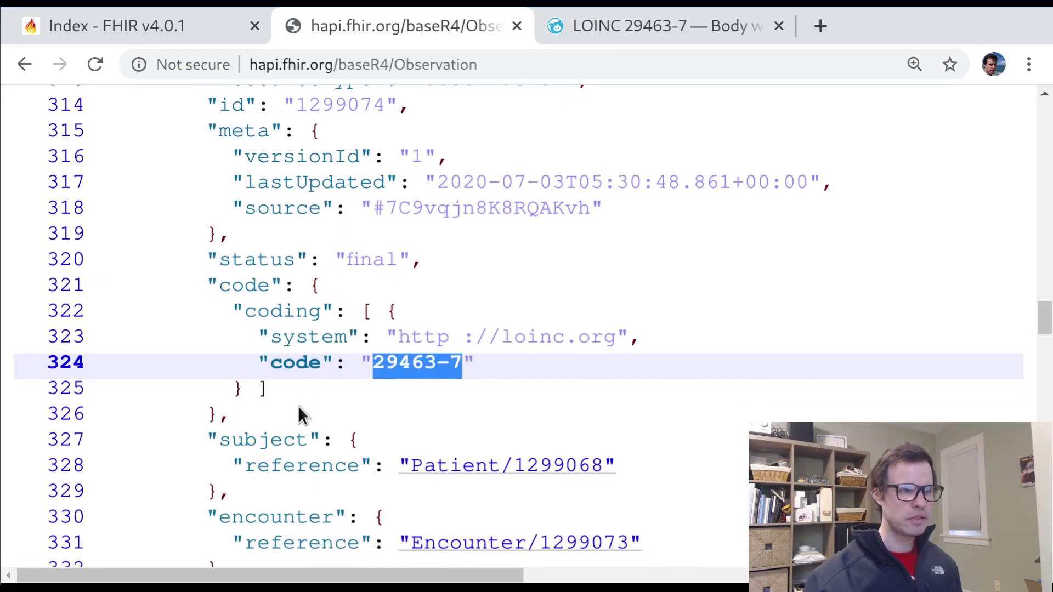
scroll(298, 406, "down", 2)
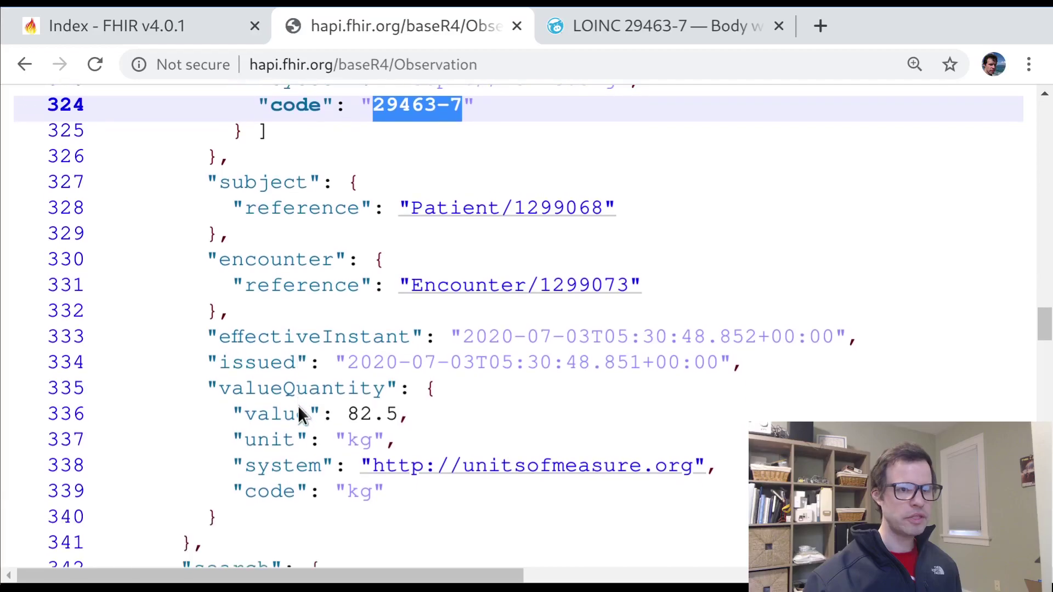
left_click_drag(220, 388, 427, 434)
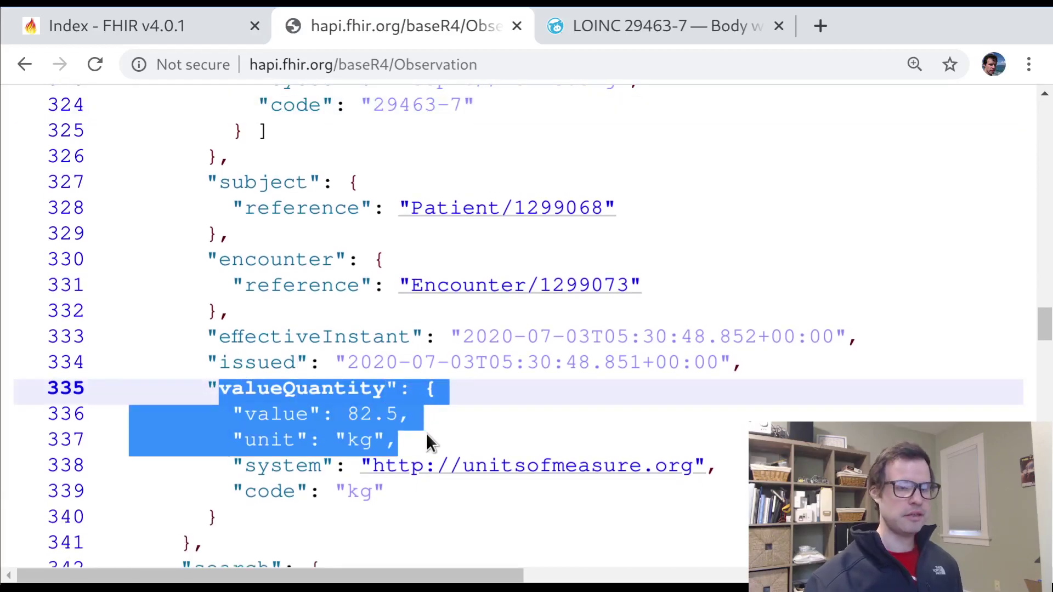
left_click(383, 440)
double_click(366, 422)
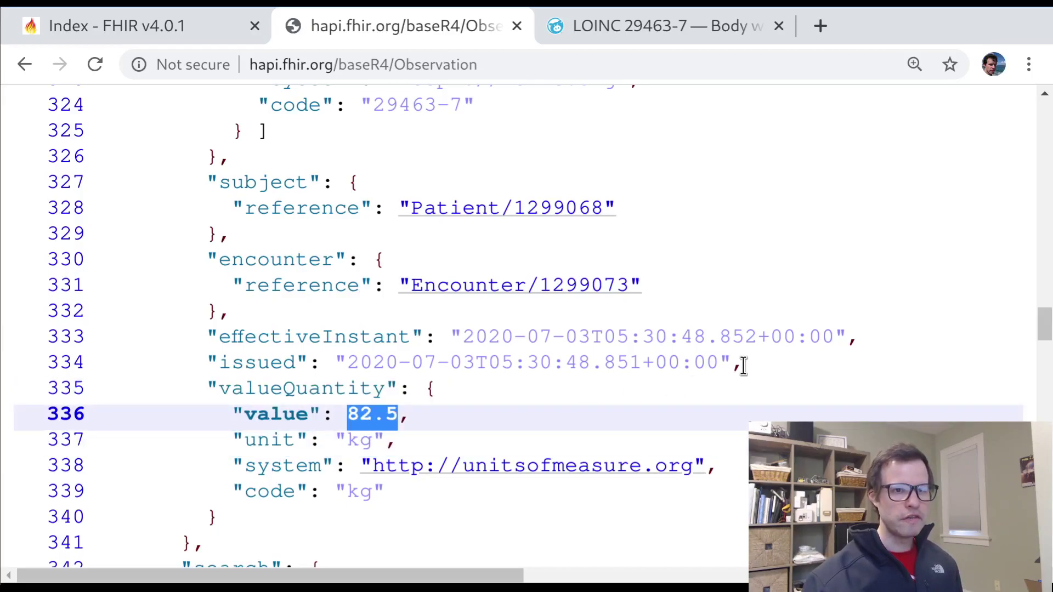
triple_click(360, 433)
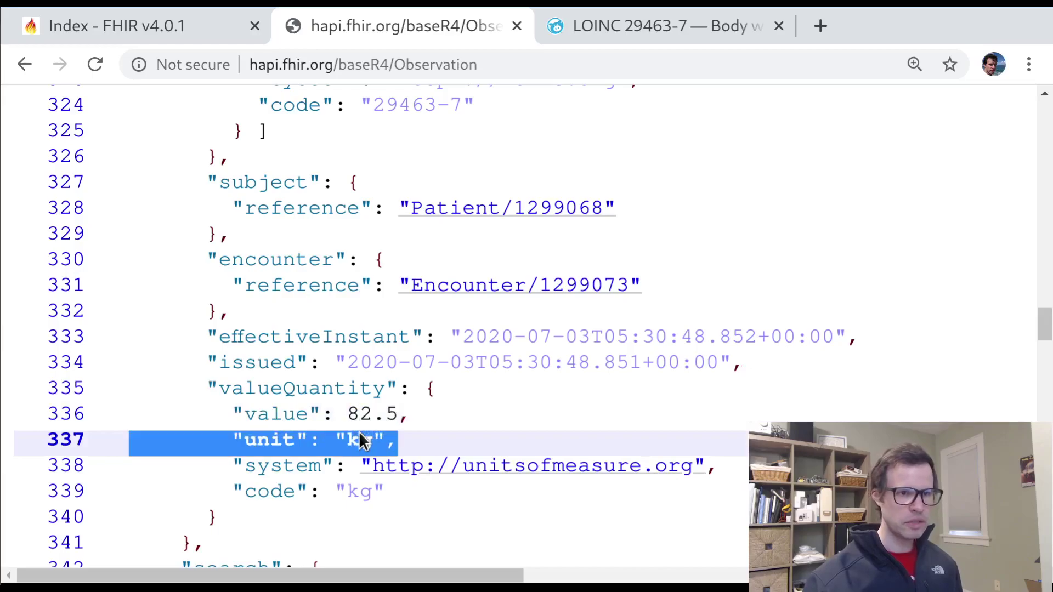
Highlight the coding array with its LOINC code 29463-7
scroll(802, 371, "up", 5)
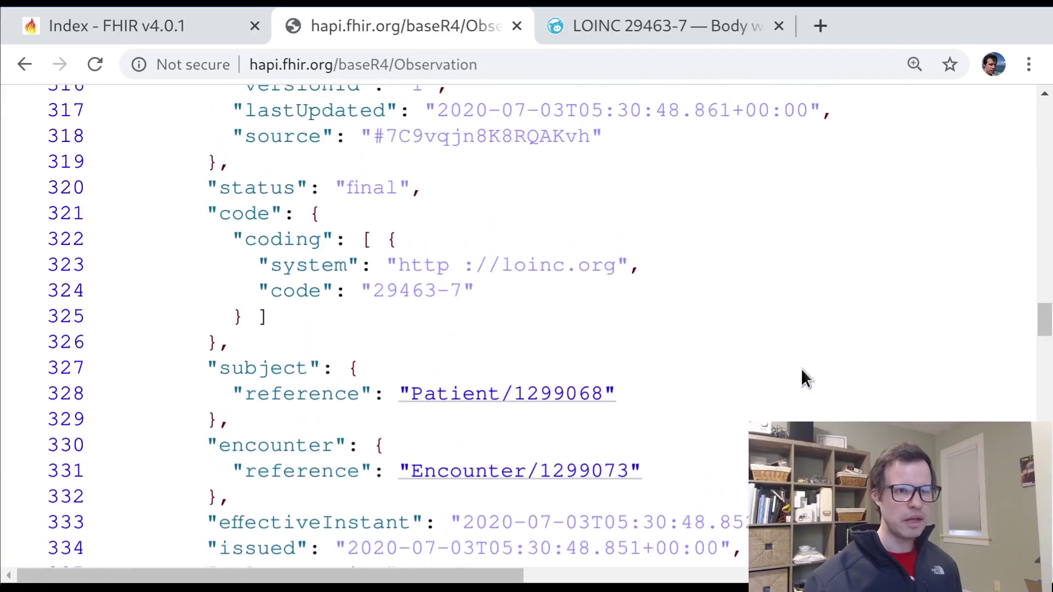
left_click_drag(610, 317, 657, 398)
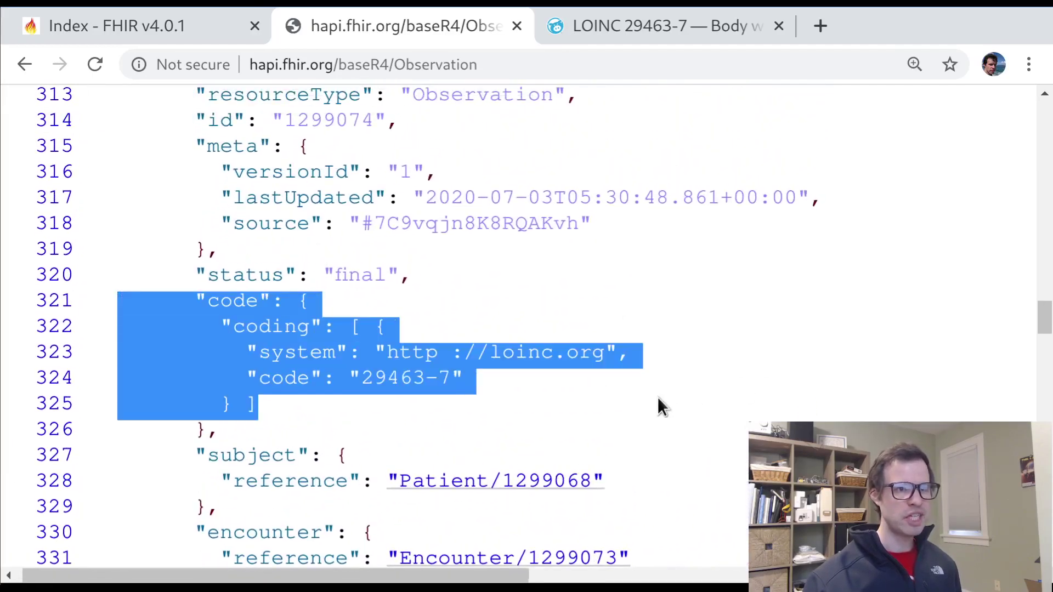
left_click(658, 398)
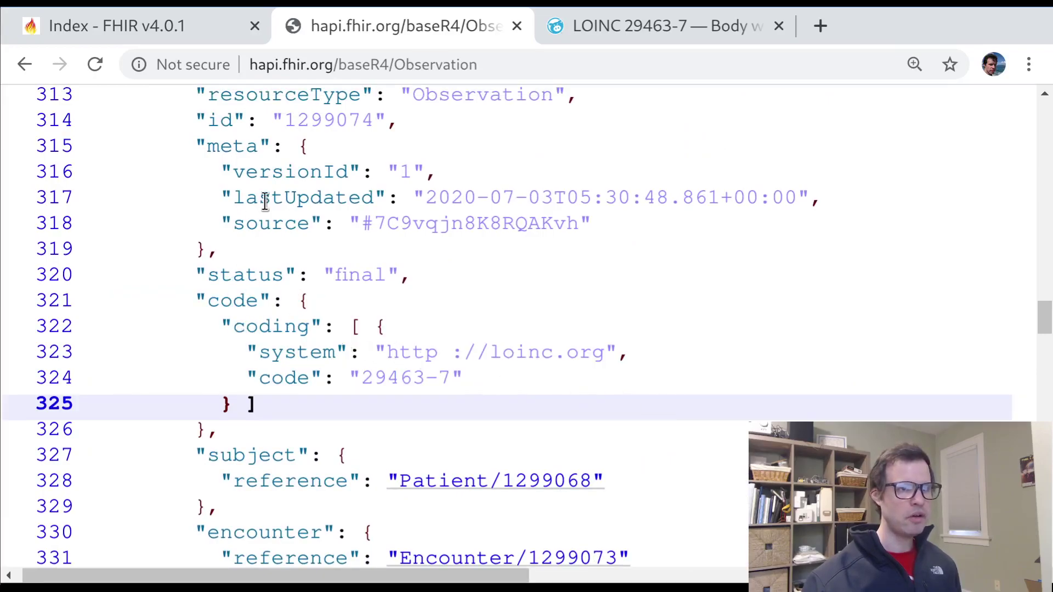
left_click_drag(220, 327, 516, 414)
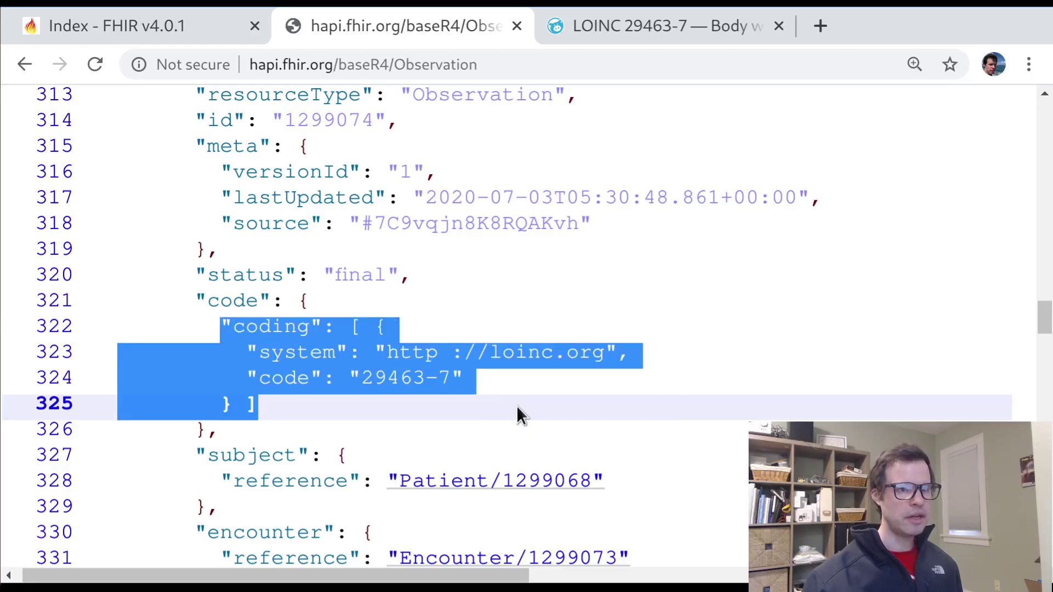
left_click_drag(362, 378, 445, 385)
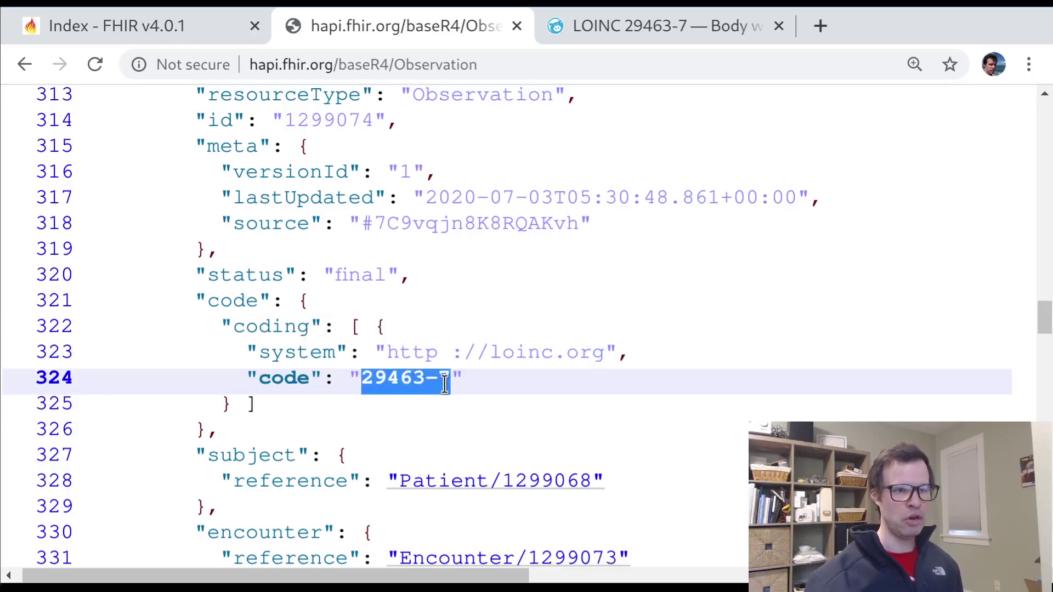
Compare another Observation's coding block and the text-only code averageIap
scroll(444, 384, "down", 20)
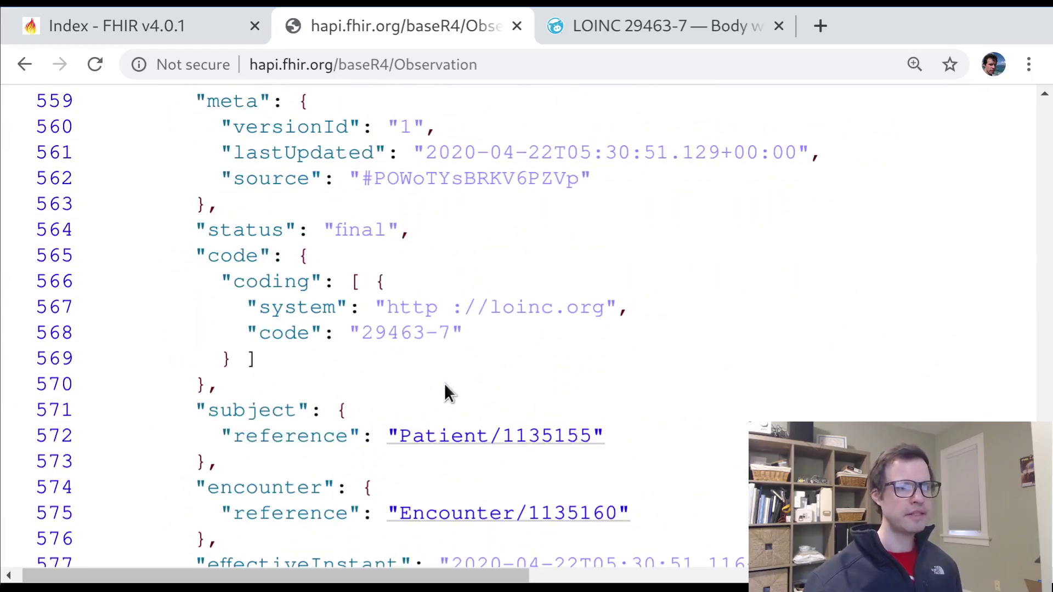
left_click_drag(444, 383, 323, 286)
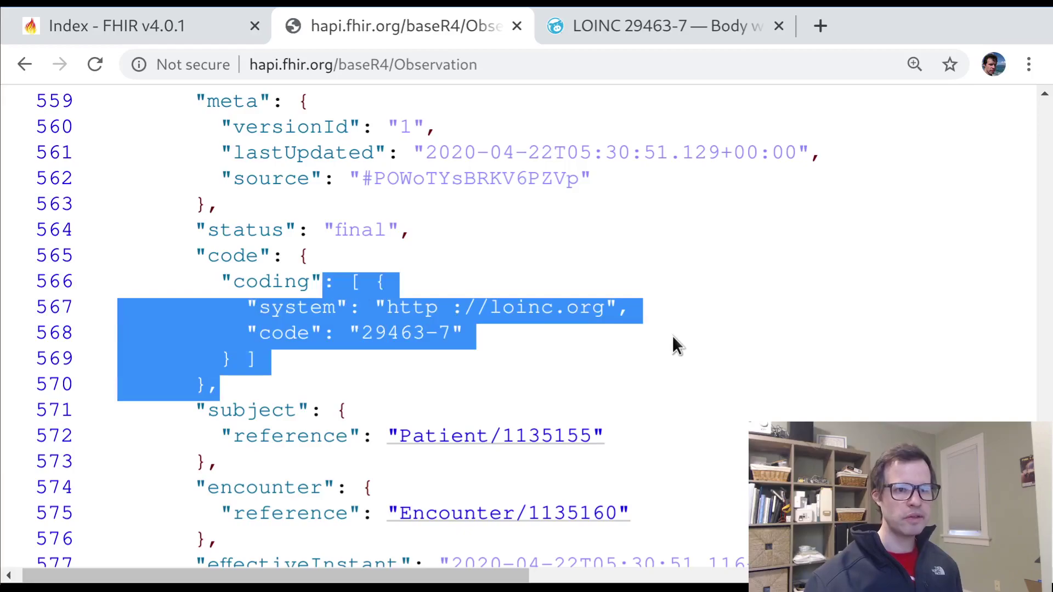
scroll(672, 335, "down", 20)
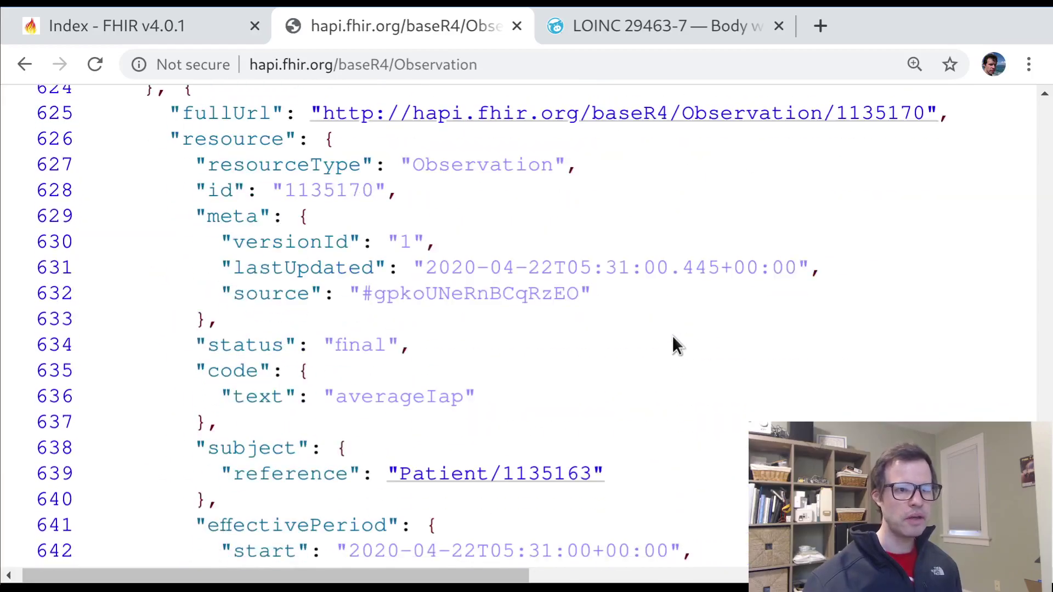
left_click_drag(366, 387, 407, 436)
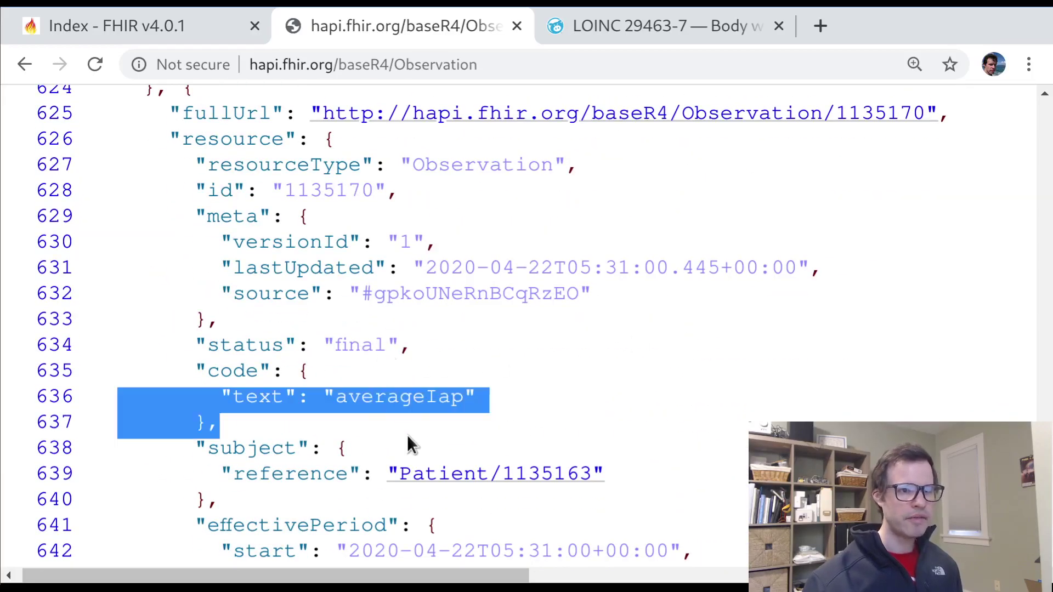
Open the Observation resource page on the hl7.org/fhir specification site
key("ctrl+shift+Tab")
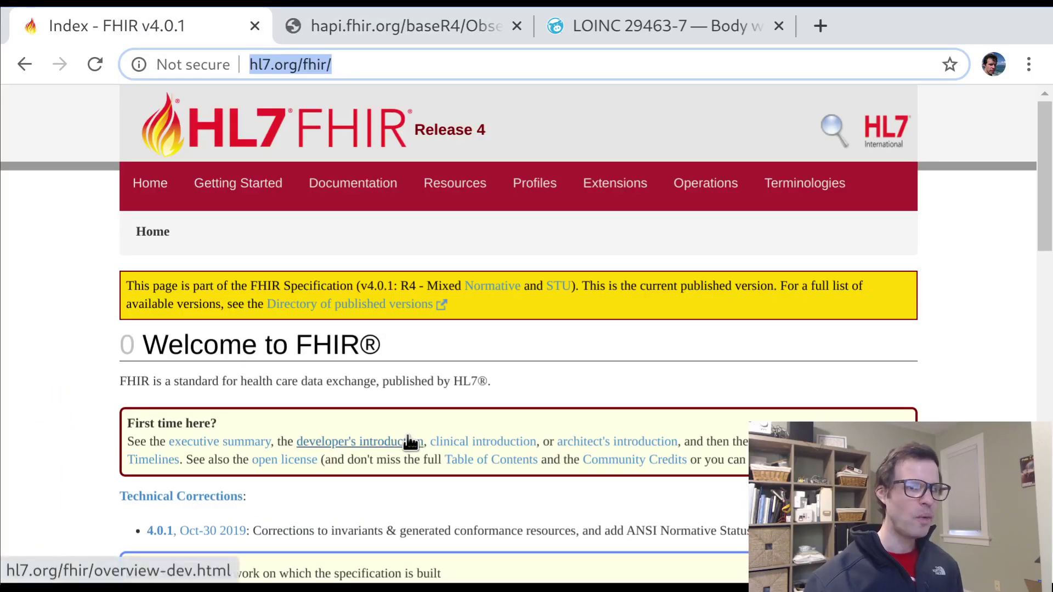
key("End")
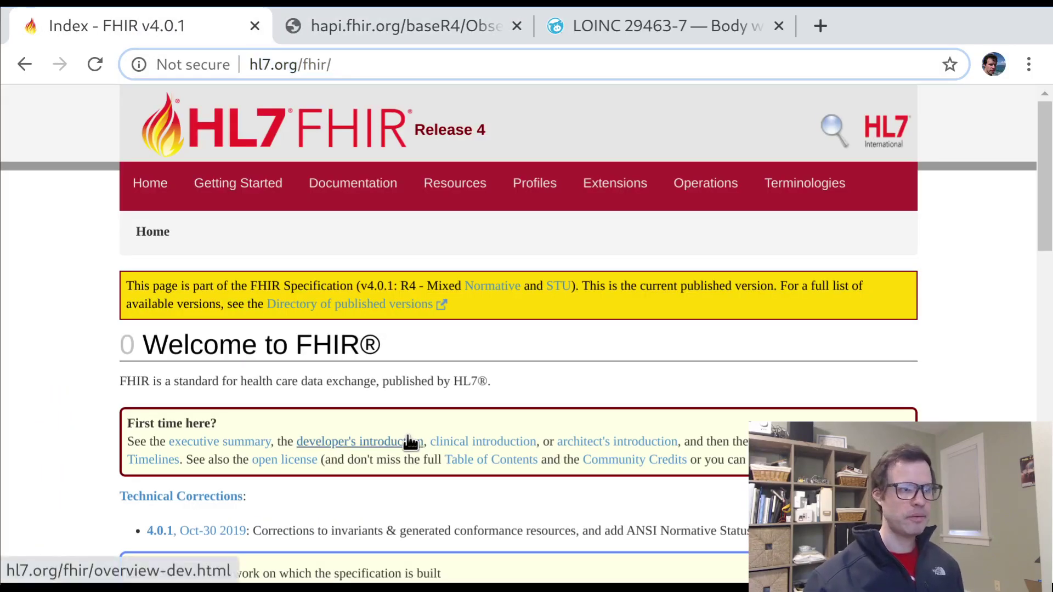
type("obs")
key("End")
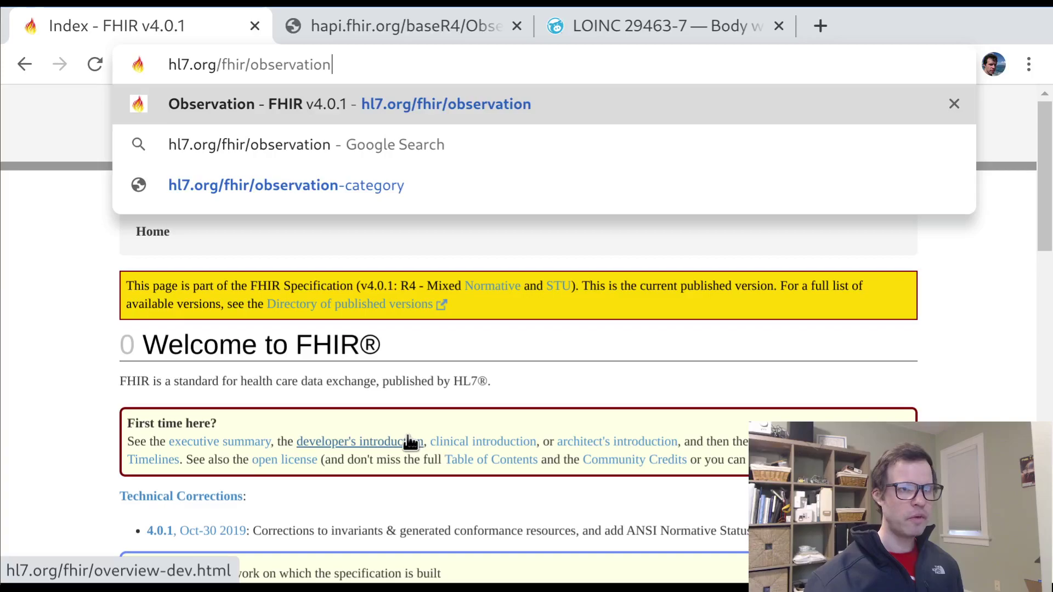
key("Return")
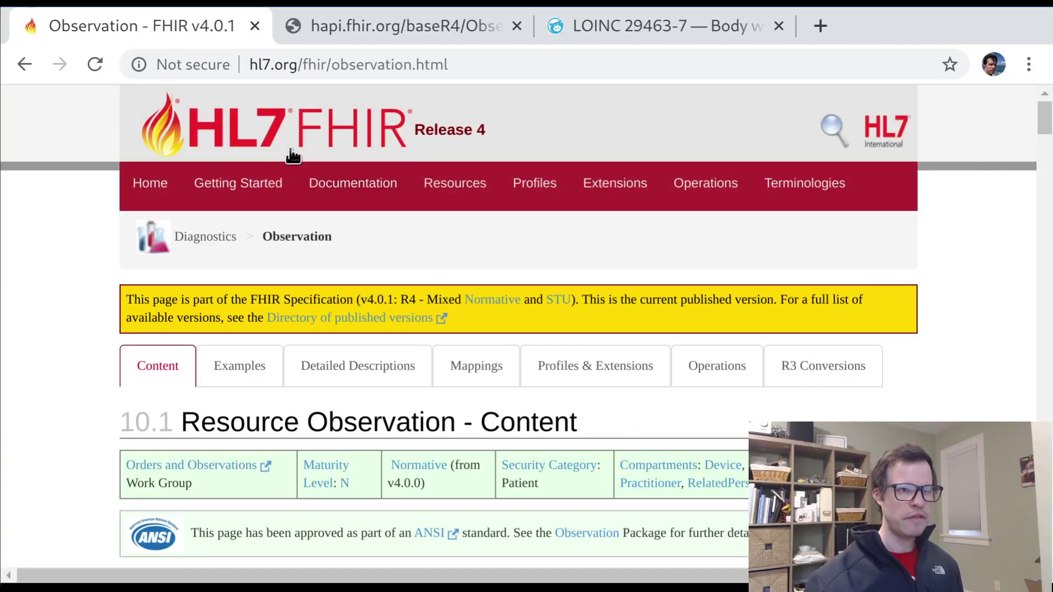
double_click(350, 417)
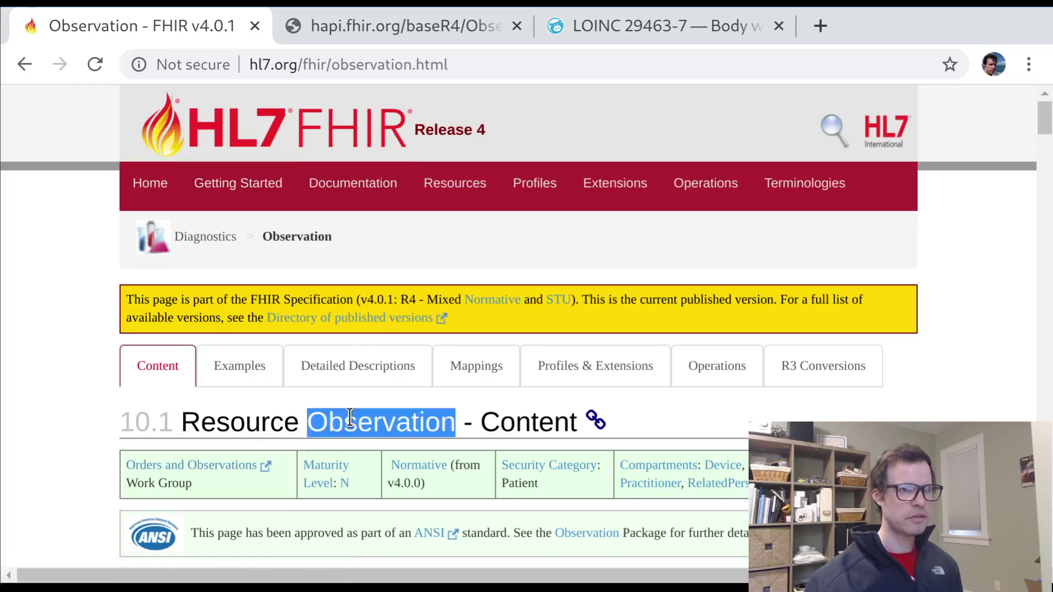
In the structure table, highlight code's 1..1 cardinality, description and CodeableConcept type
scroll(209, 406, "down", 2)
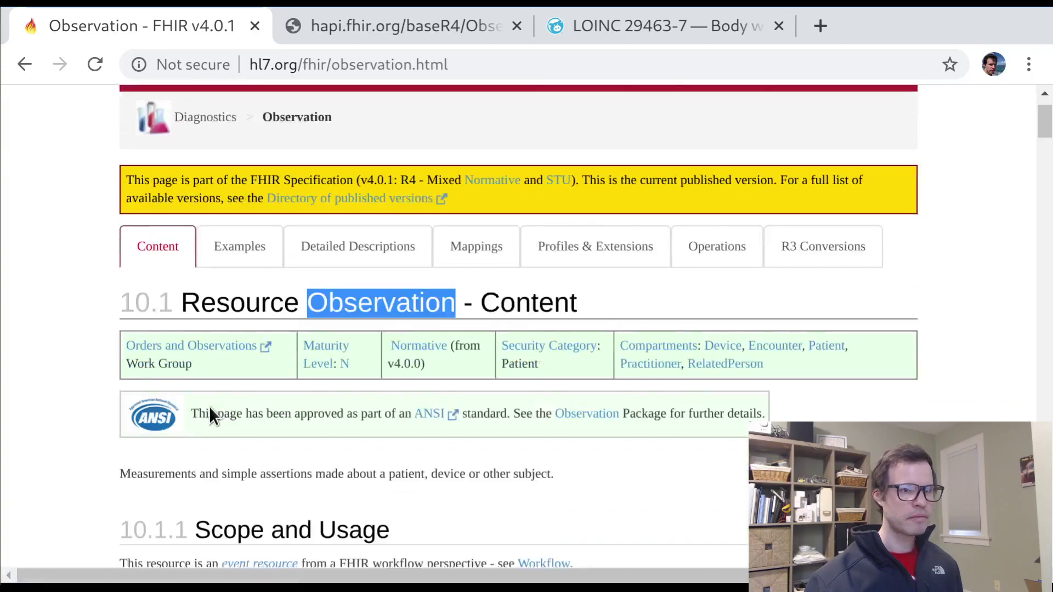
scroll(209, 407, "down", 20)
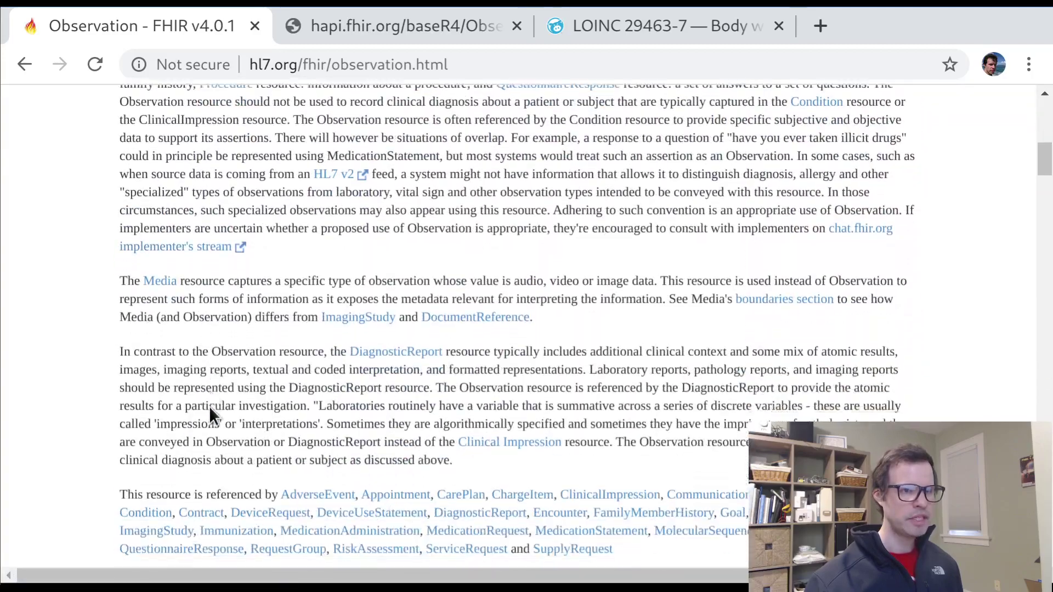
scroll(209, 407, "down", 10)
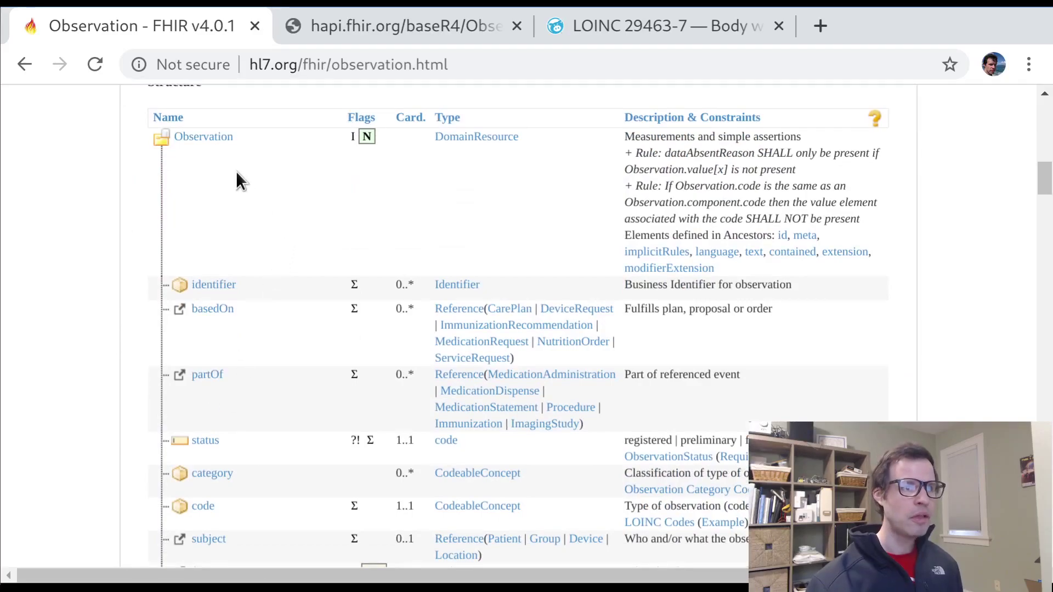
left_click_drag(248, 140, 223, 137)
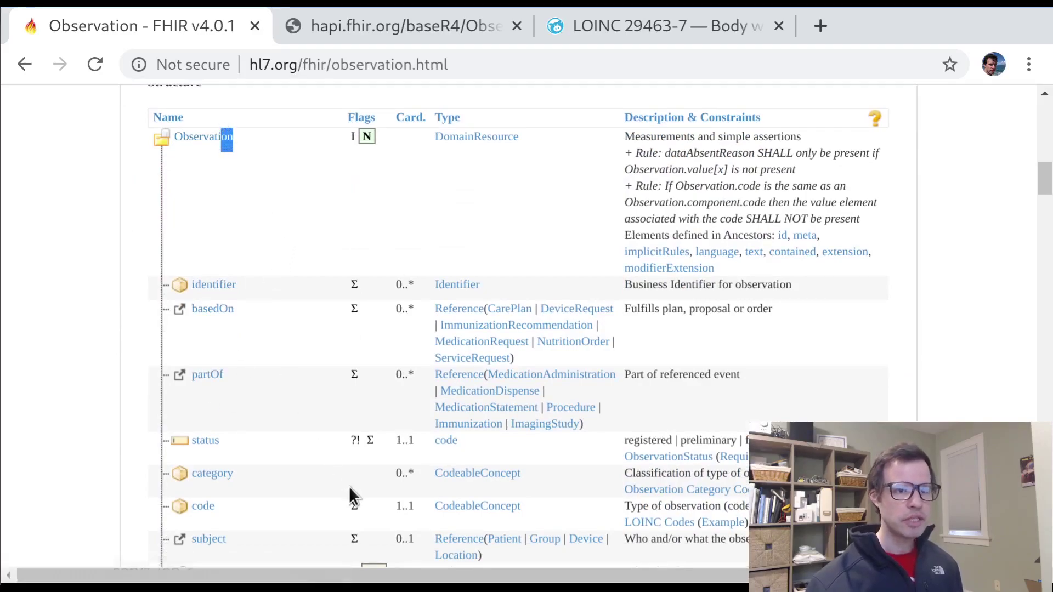
mouse_move(418, 508)
left_mouse_down()
mouse_move(399, 506)
mouse_move(411, 510)
left_mouse_up()
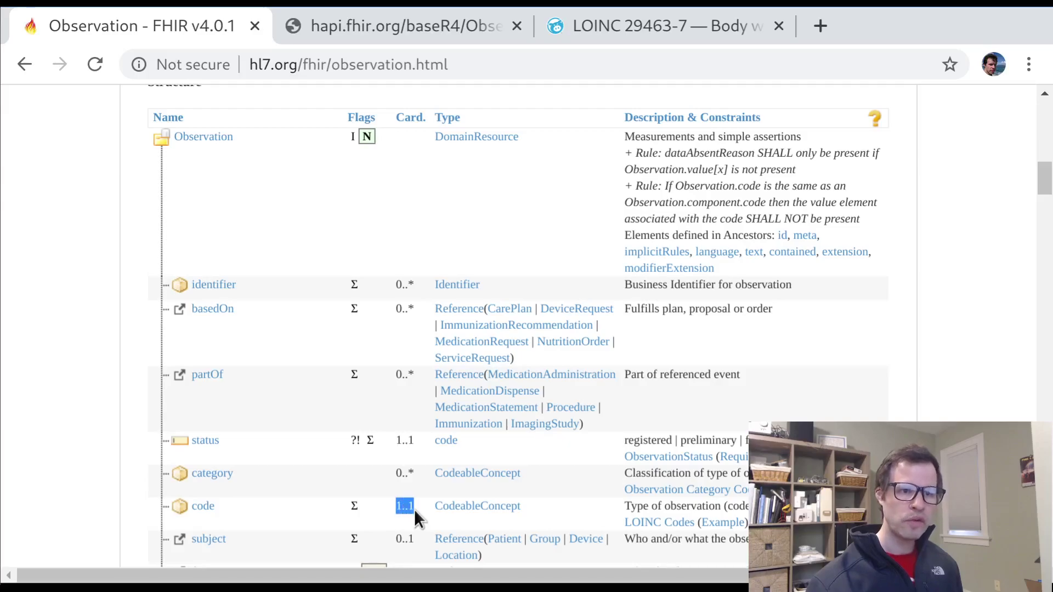
triple_click(657, 504)
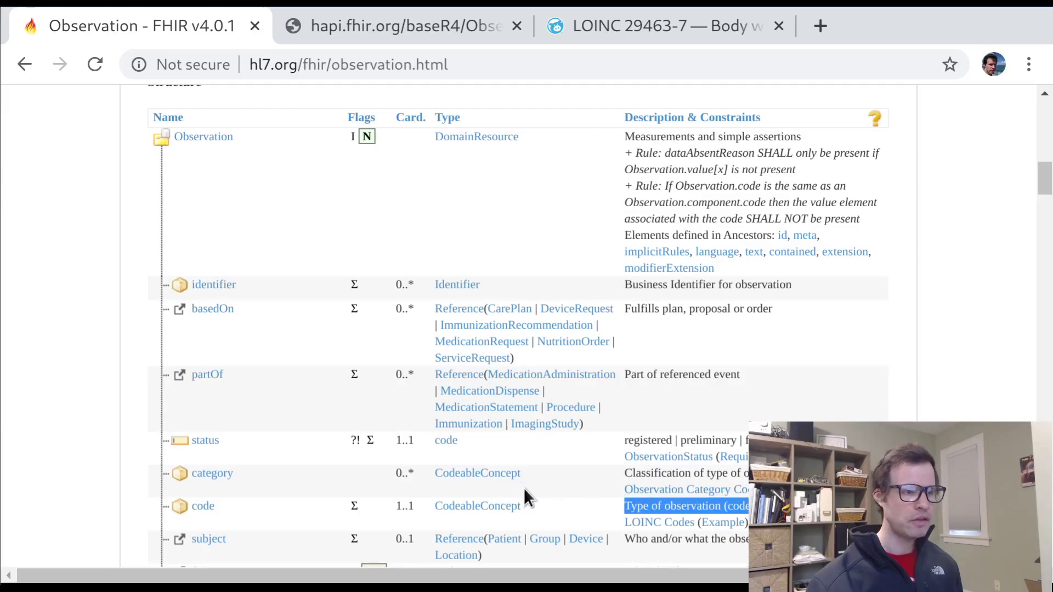
triple_click(545, 505)
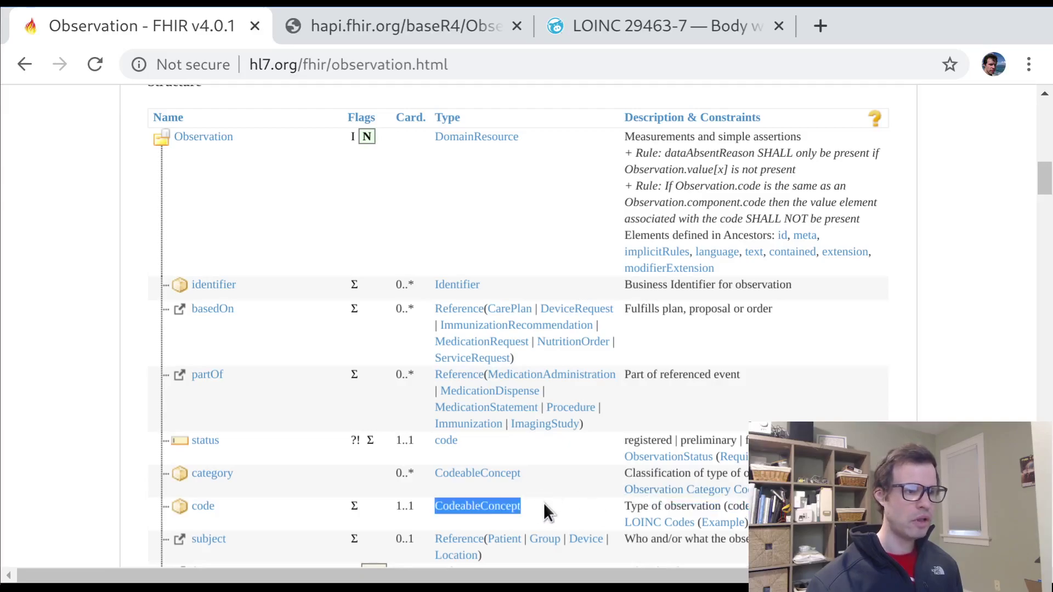
scroll(544, 502, "down", 3)
left_click(699, 373)
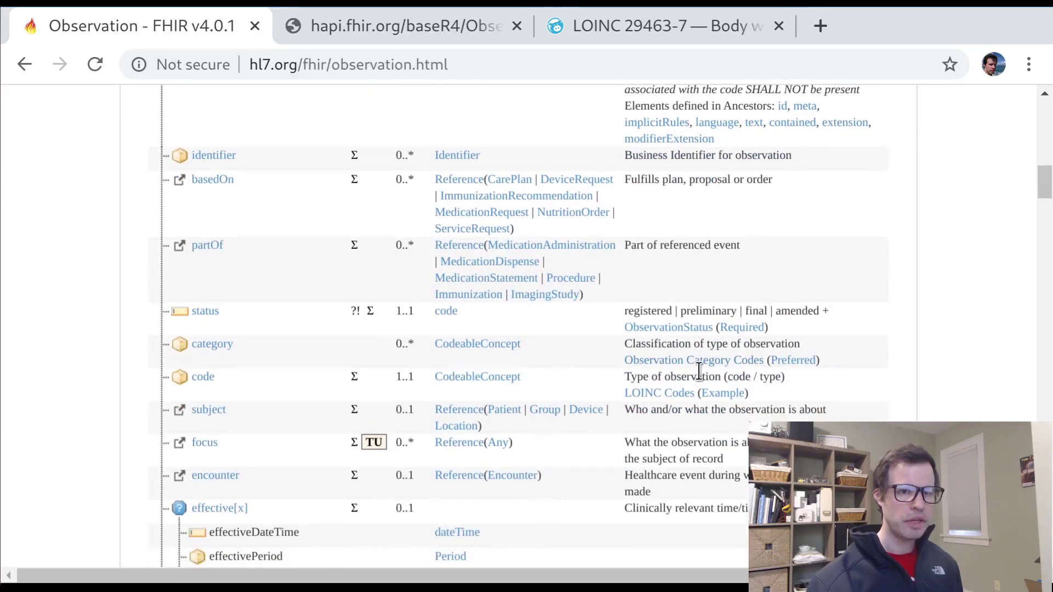
Open the CodeableConcept datatype definition in a new tab and highlight its structure rows
left_click(487, 378, "ctrl")
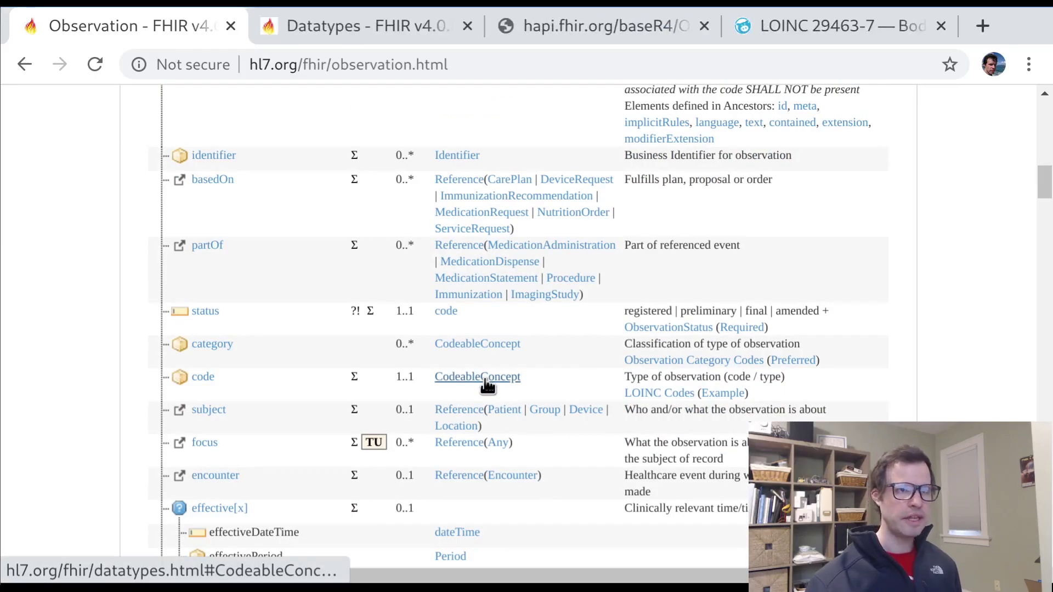
key("ctrl+Tab")
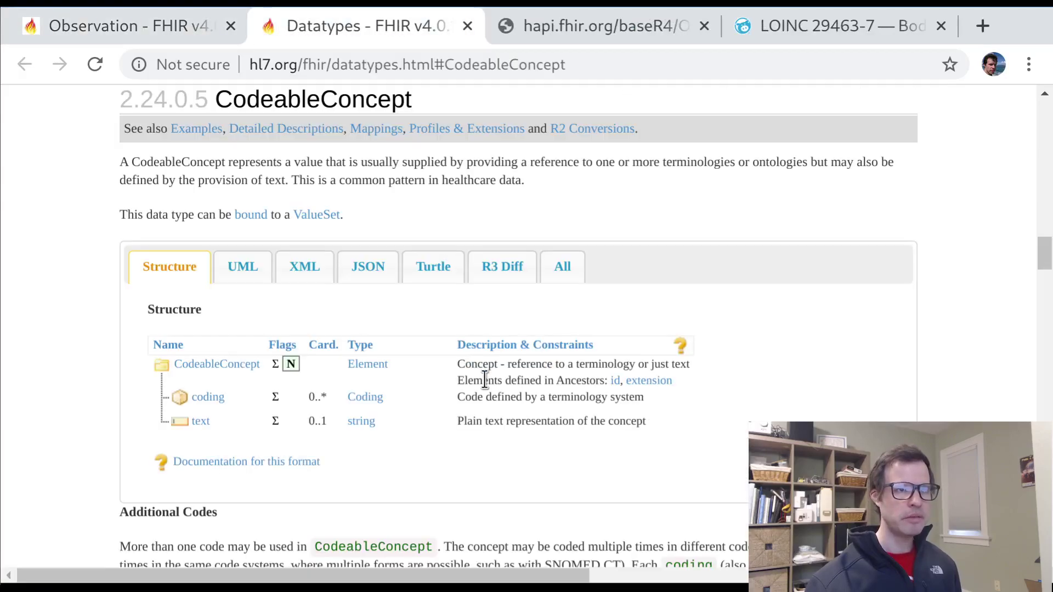
double_click(392, 63)
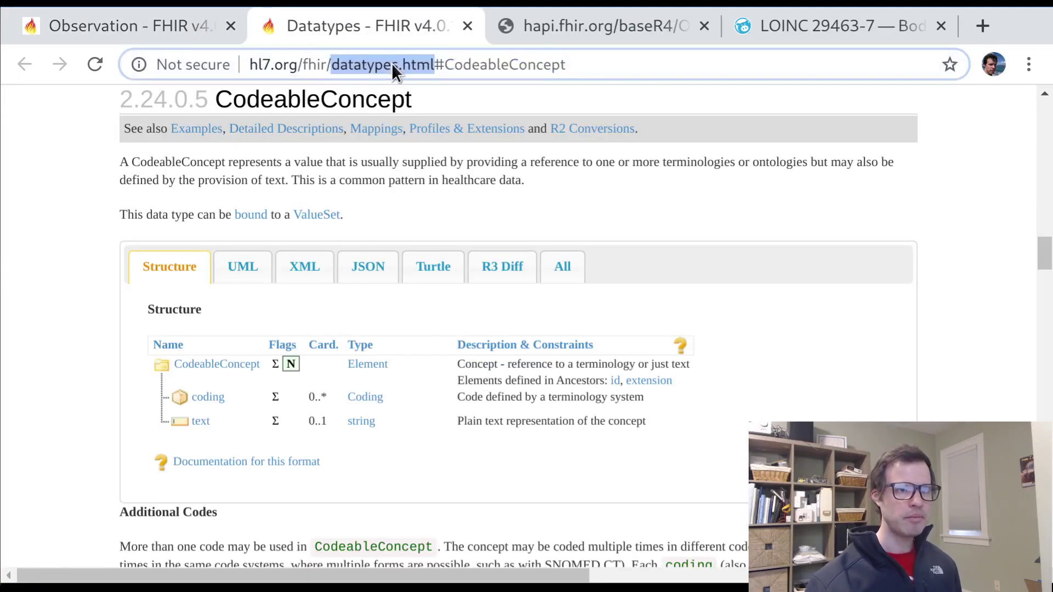
key("shift+End")
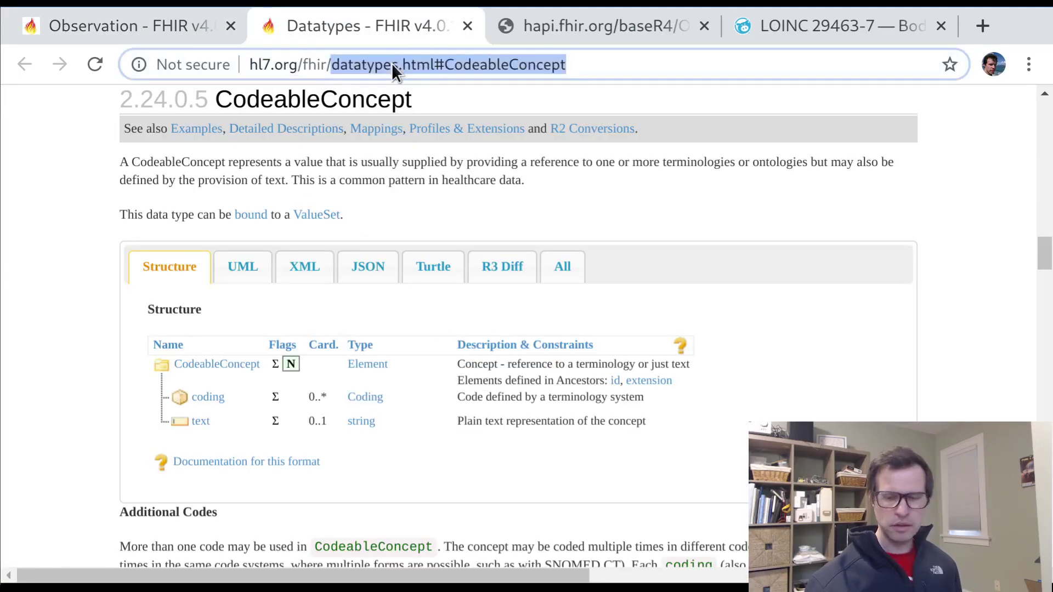
left_click(436, 186)
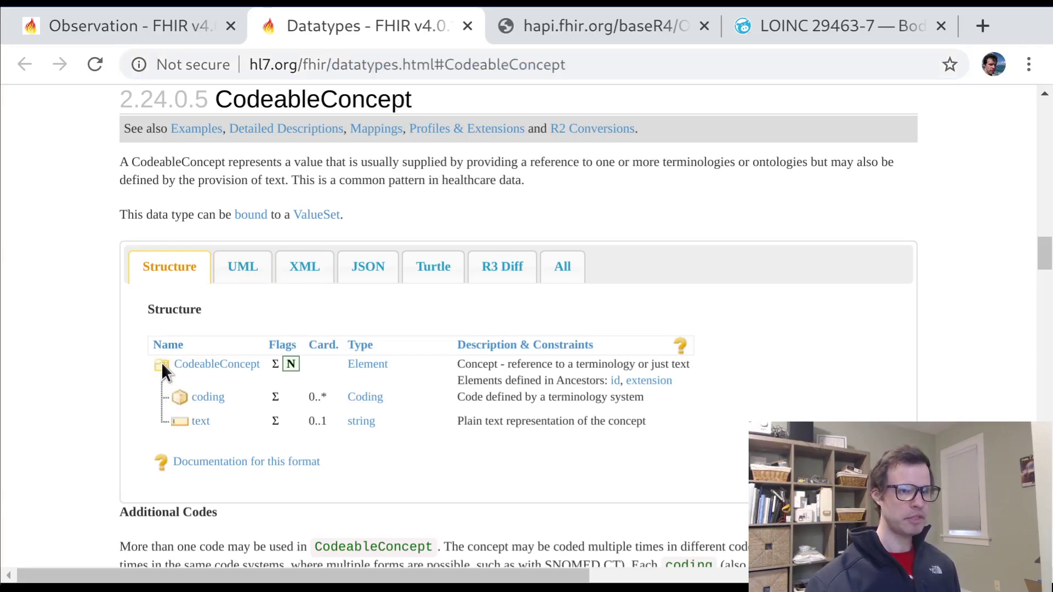
left_click_drag(153, 362, 358, 426)
left_click(670, 438)
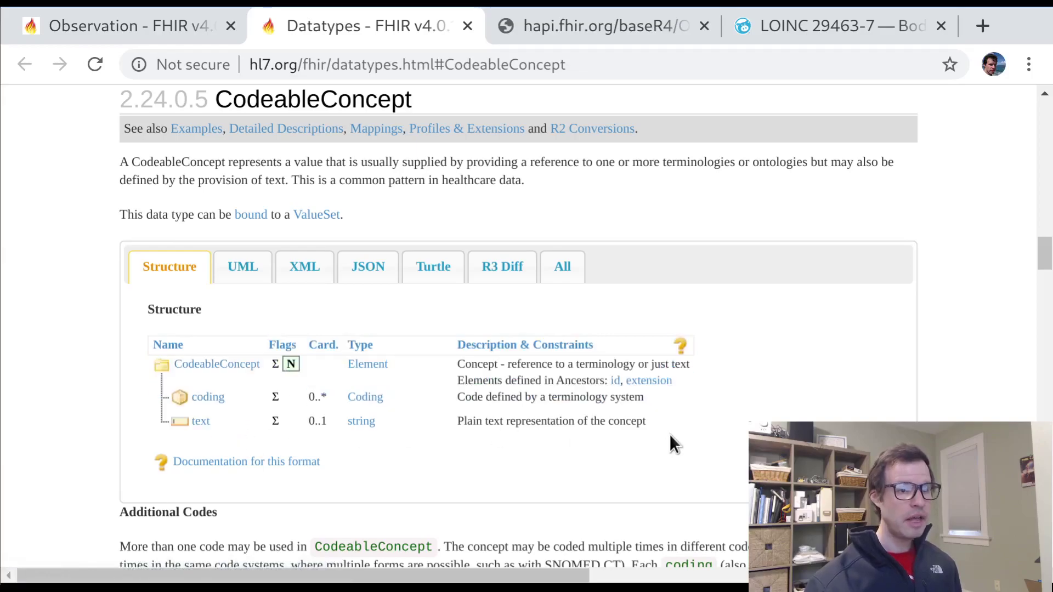
Zoom the page to 125% and highlight text's 0..1 and coding's 0..* cardinalities
key("ctrl+plus")
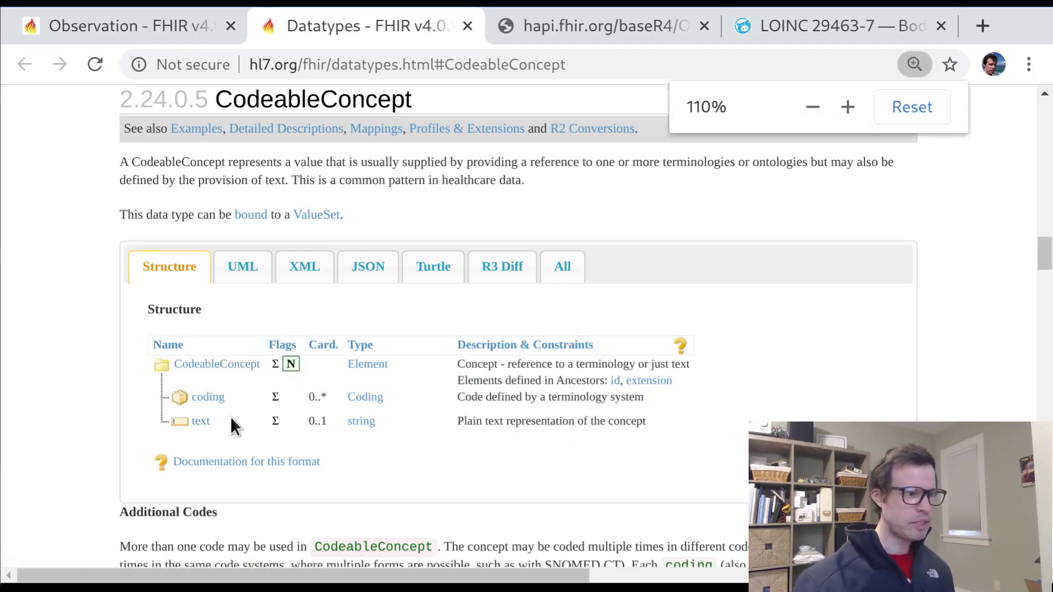
key("ctrl+plus")
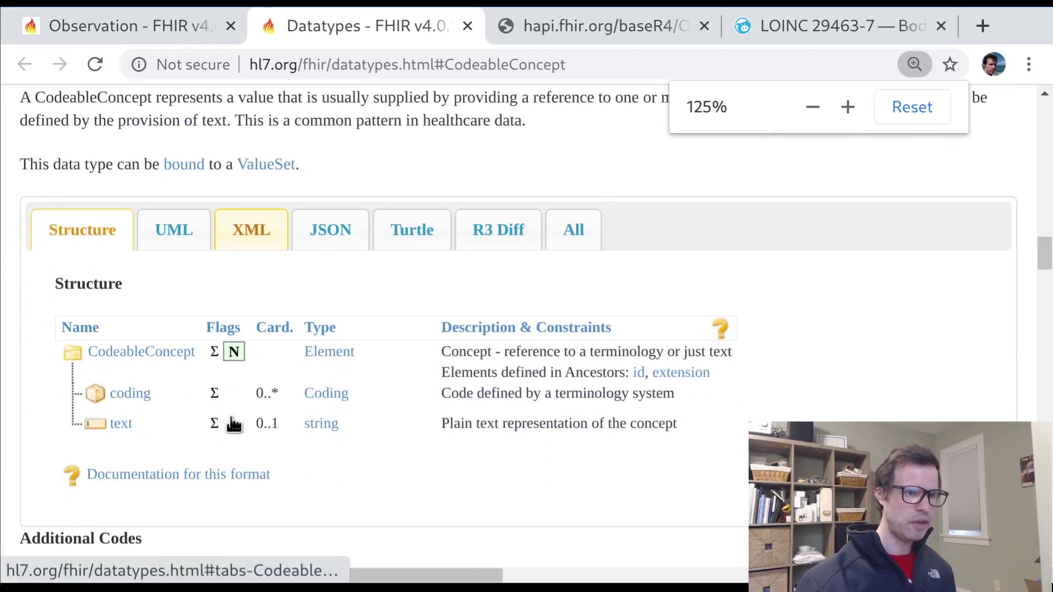
left_click_drag(280, 425, 96, 428)
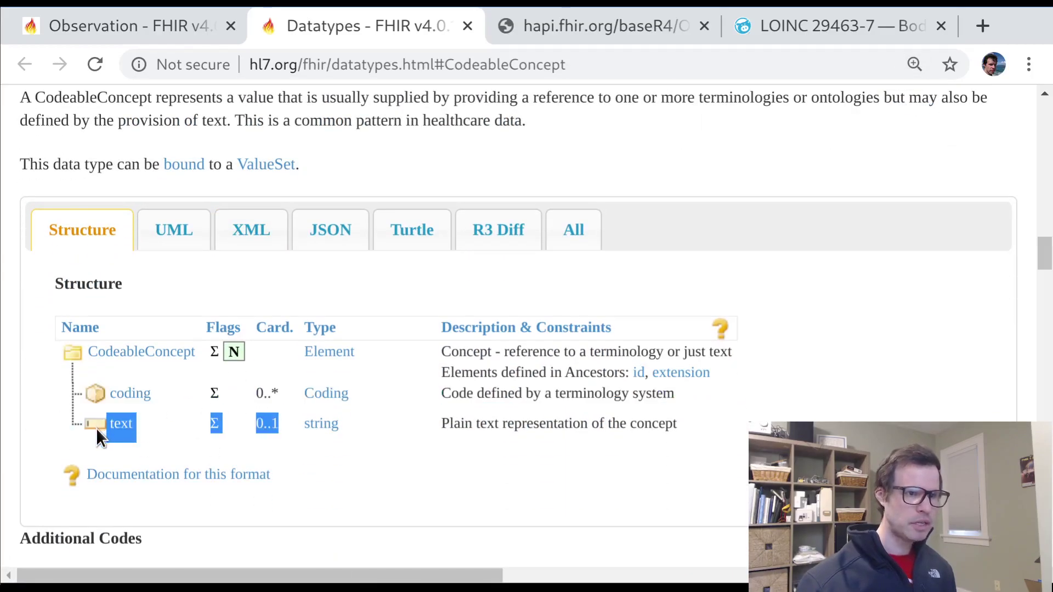
left_click_drag(280, 399, 103, 394)
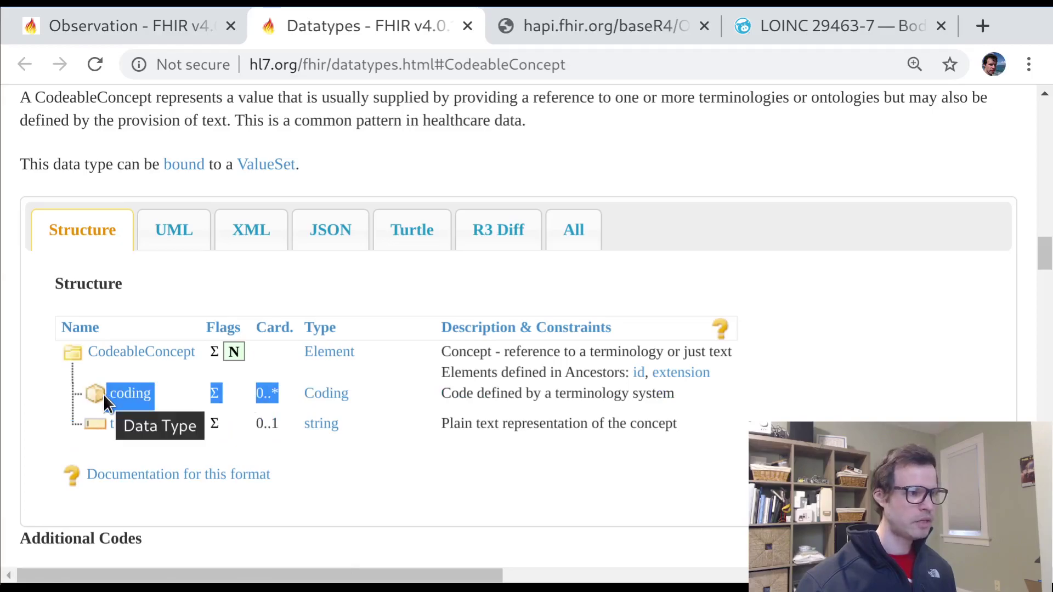
left_click(267, 428)
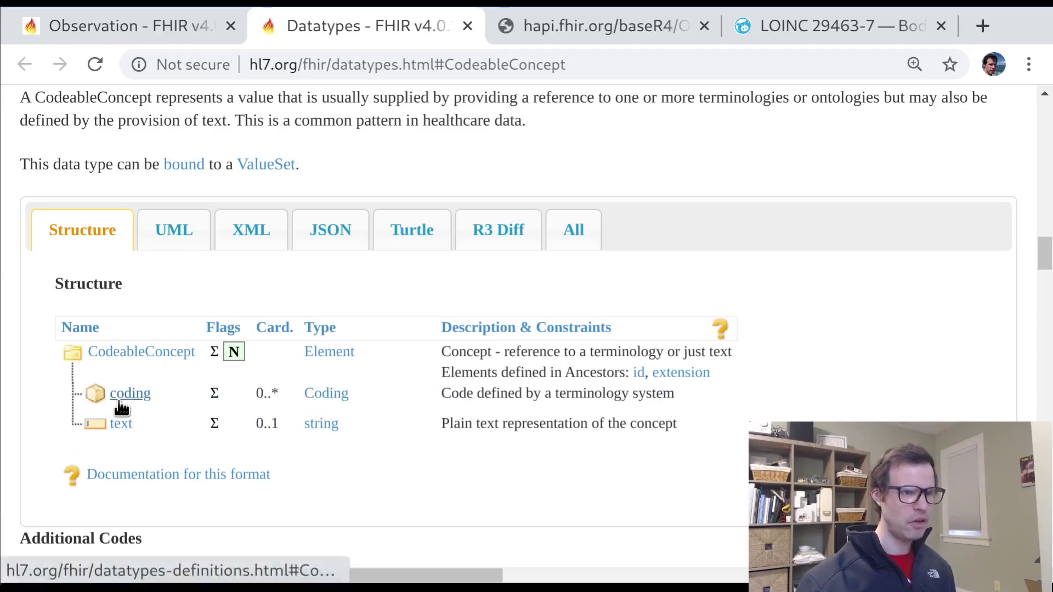
left_click_drag(264, 394, 140, 395)
left_click(230, 423)
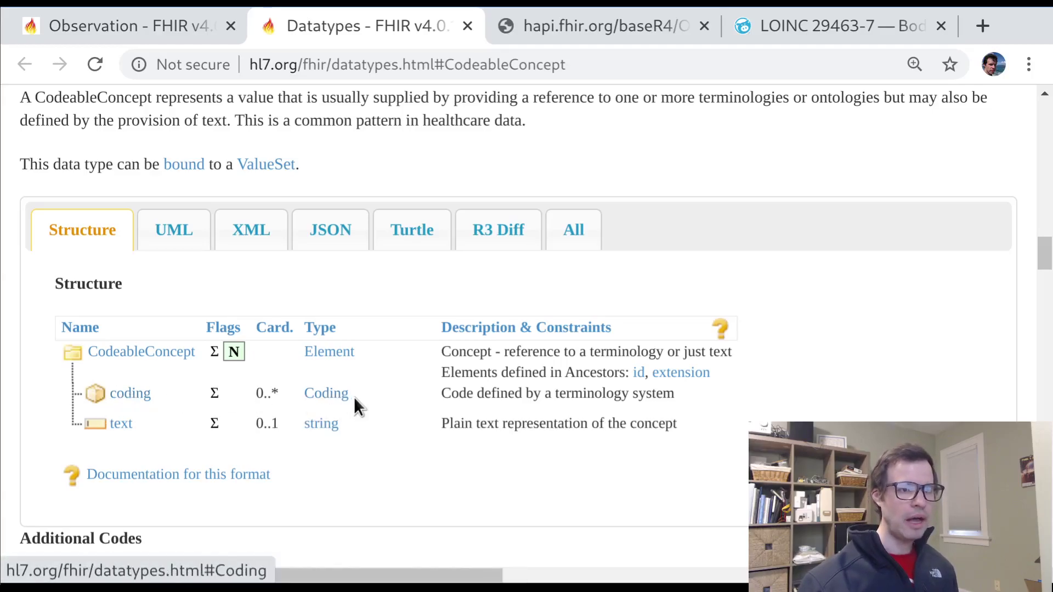
Move between the Coding and CodeableConcept definitions, noting coding's 0..* cardinality
left_click(341, 401)
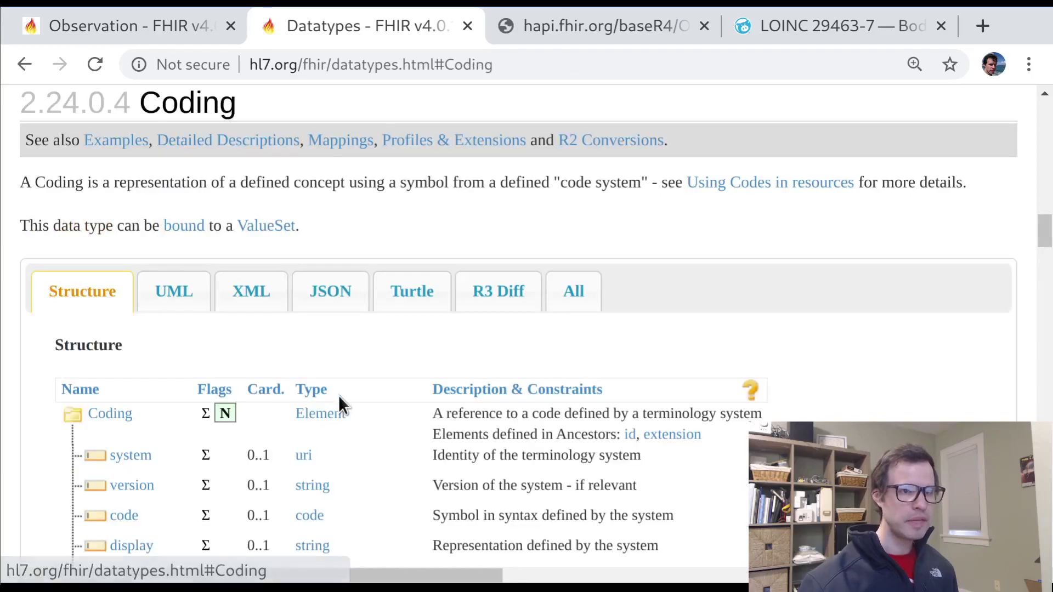
key("alt+Left")
left_click_drag(283, 394, 257, 395)
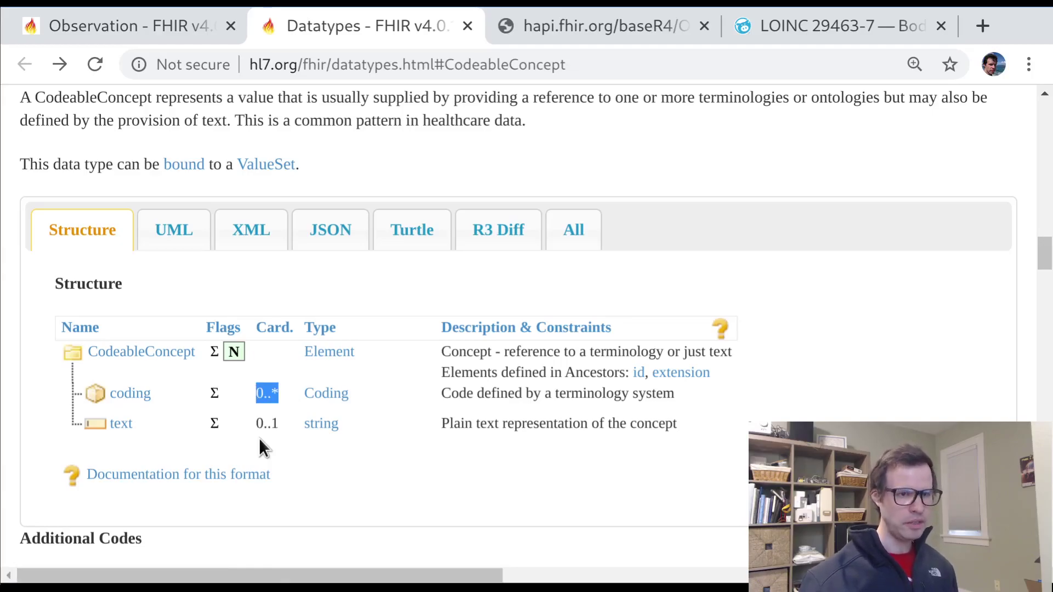
key("alt+Right")
scroll(259, 439, "down", 3)
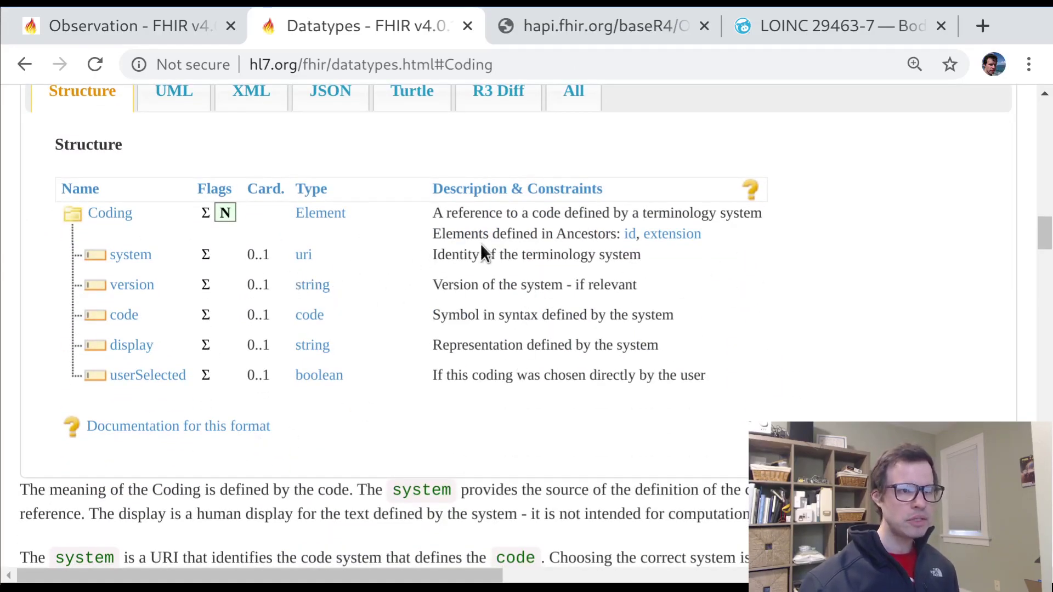
Highlight the Coding version, code and display rows and descriptions, then go back to CodeableConcept
left_click_drag(668, 322, 529, 313)
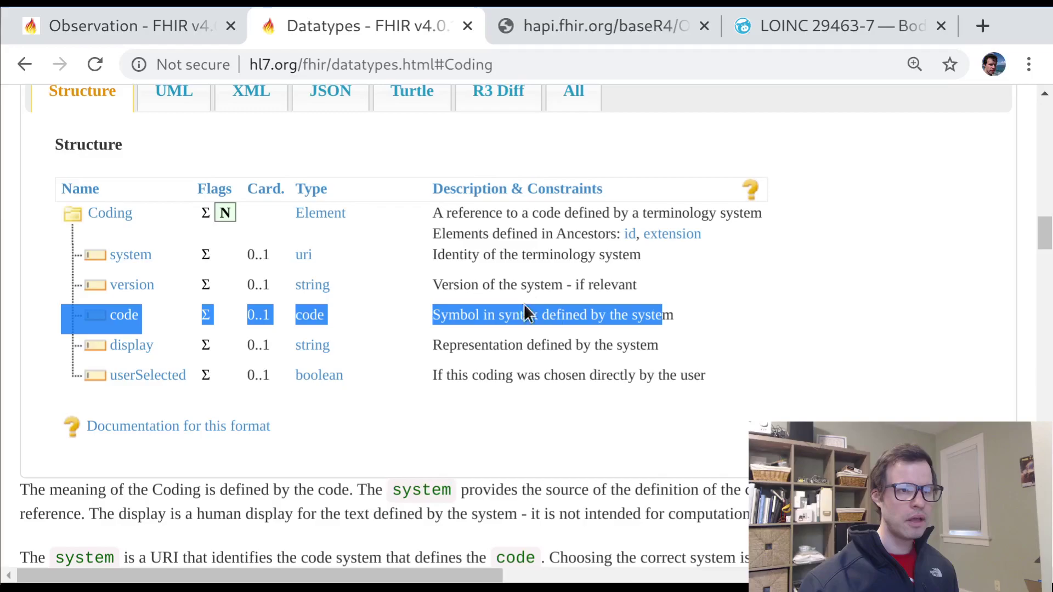
left_click_drag(647, 348, 184, 297)
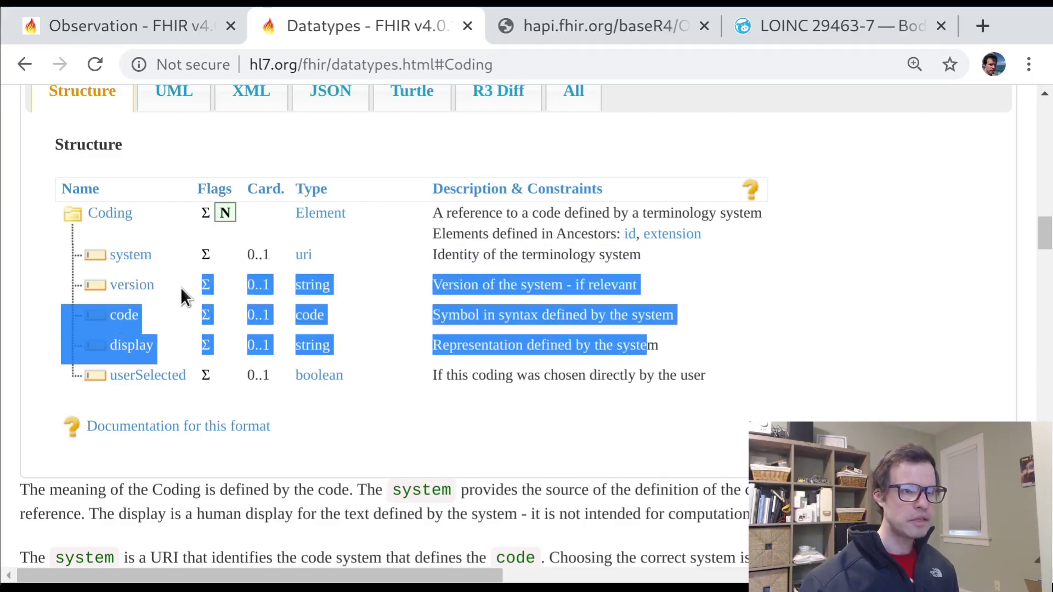
triple_click(545, 311)
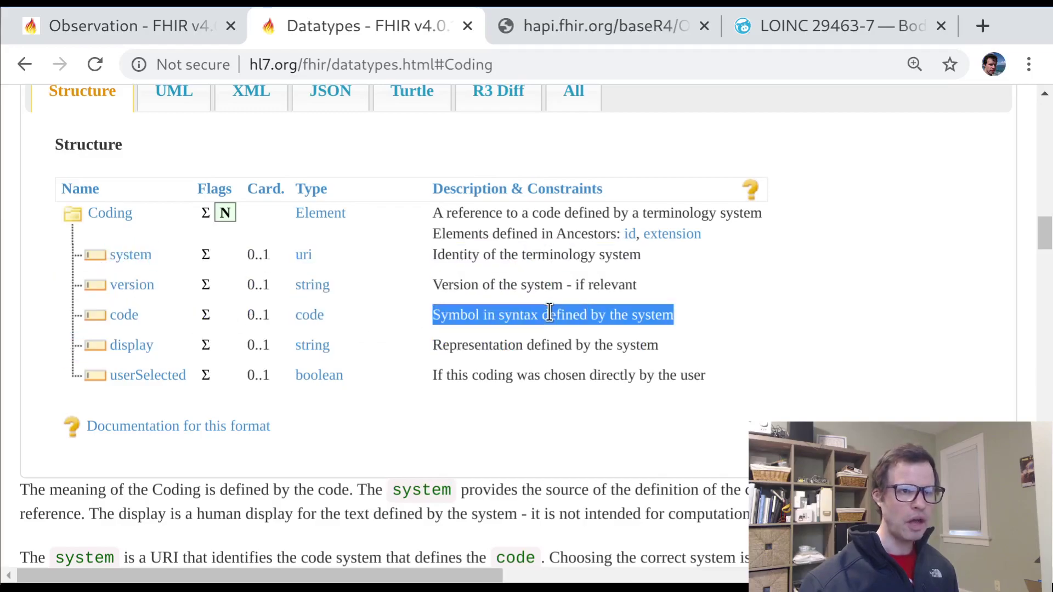
triple_click(463, 344)
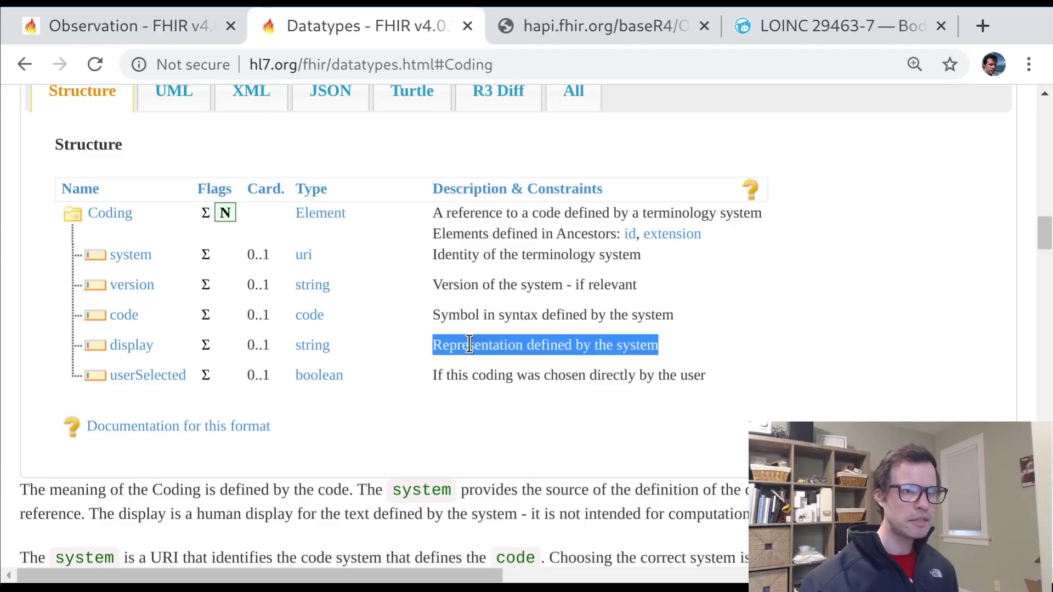
double_click(456, 237)
left_click(470, 256)
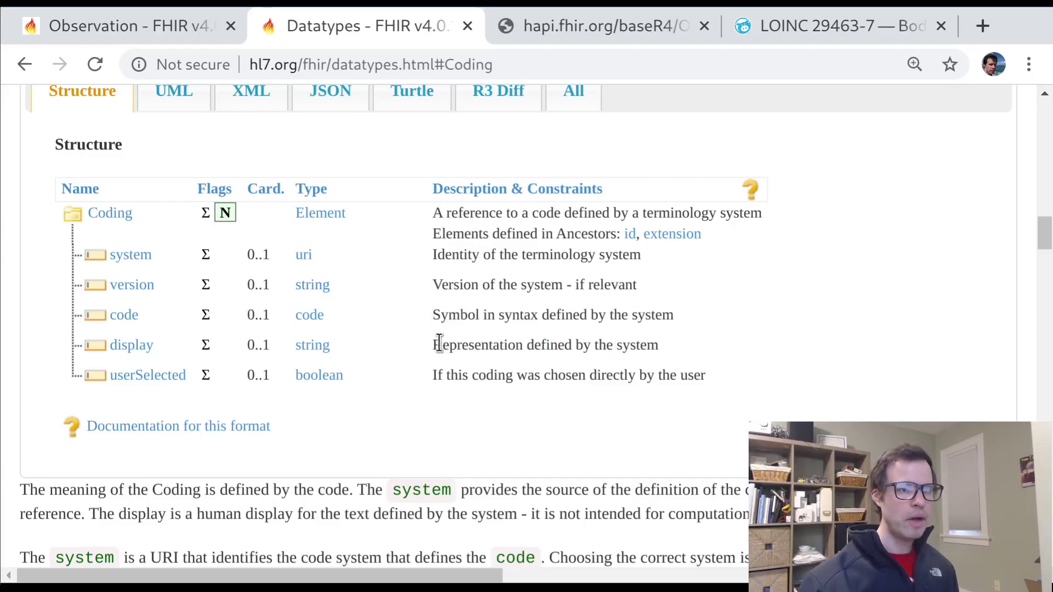
left_click_drag(430, 341, 752, 340)
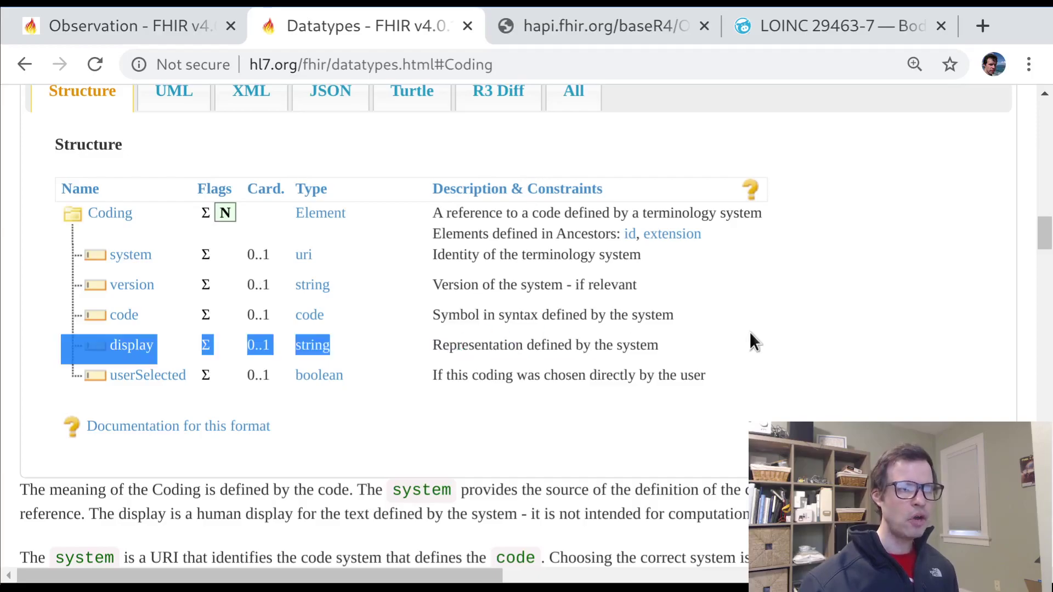
left_click(750, 332)
key("alt+Left")
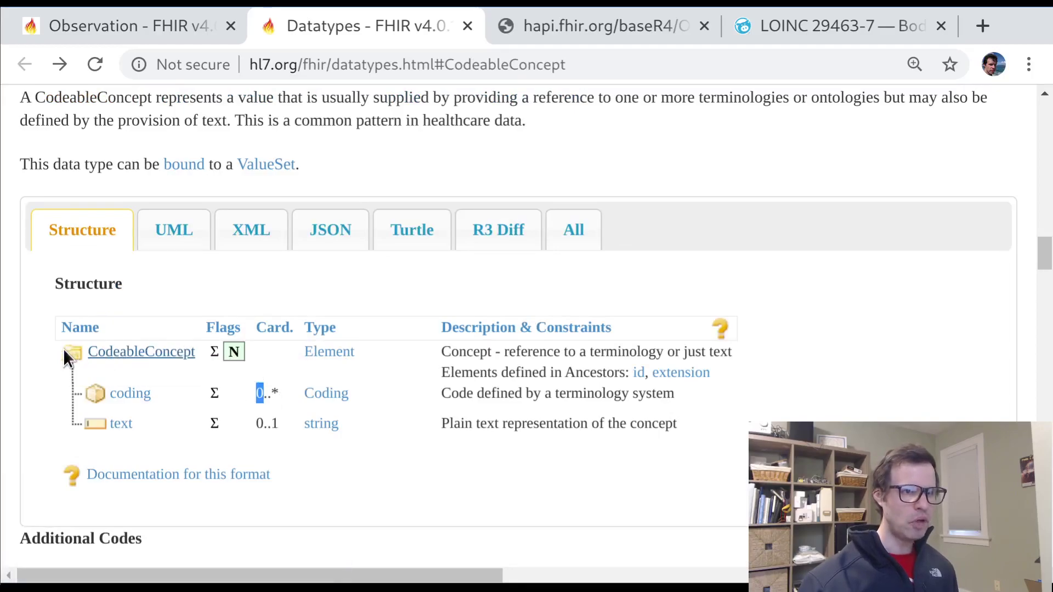
Highlight the CodeableConcept header and coding description, then go forward to datatypes.html#Coding
mouse_move(48, 344)
left_mouse_down()
mouse_move(146, 346)
mouse_move(151, 356)
mouse_move(94, 355)
mouse_move(34, 332)
left_mouse_up()
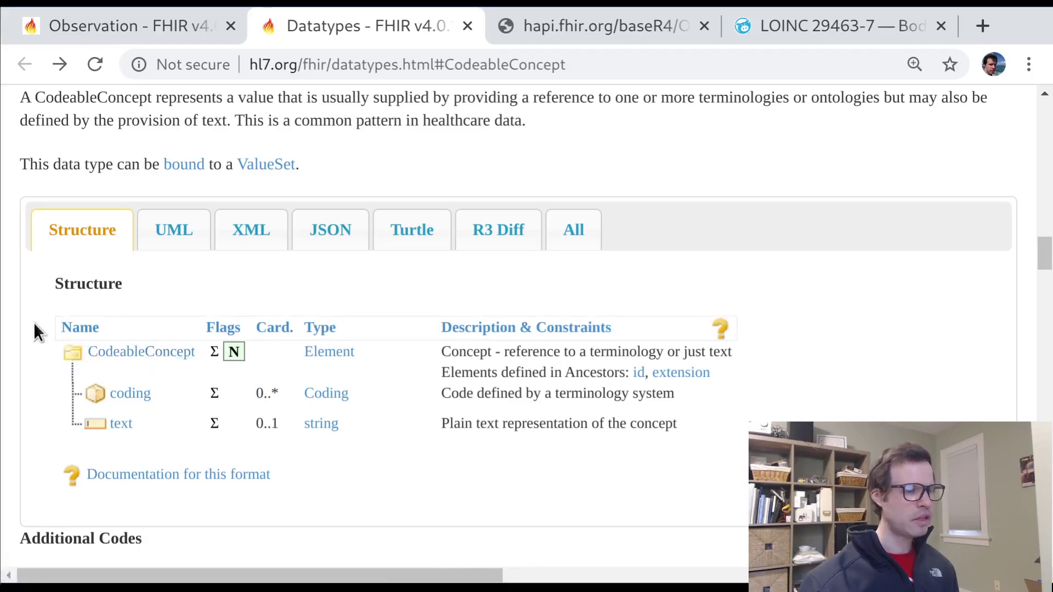
mouse_move(130, 426)
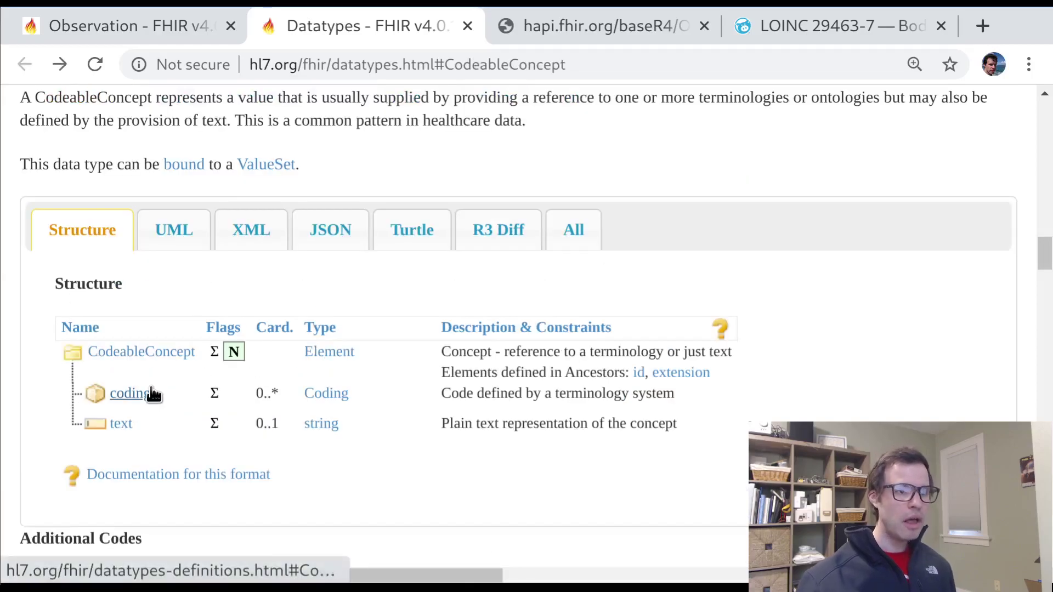
double_click(482, 391)
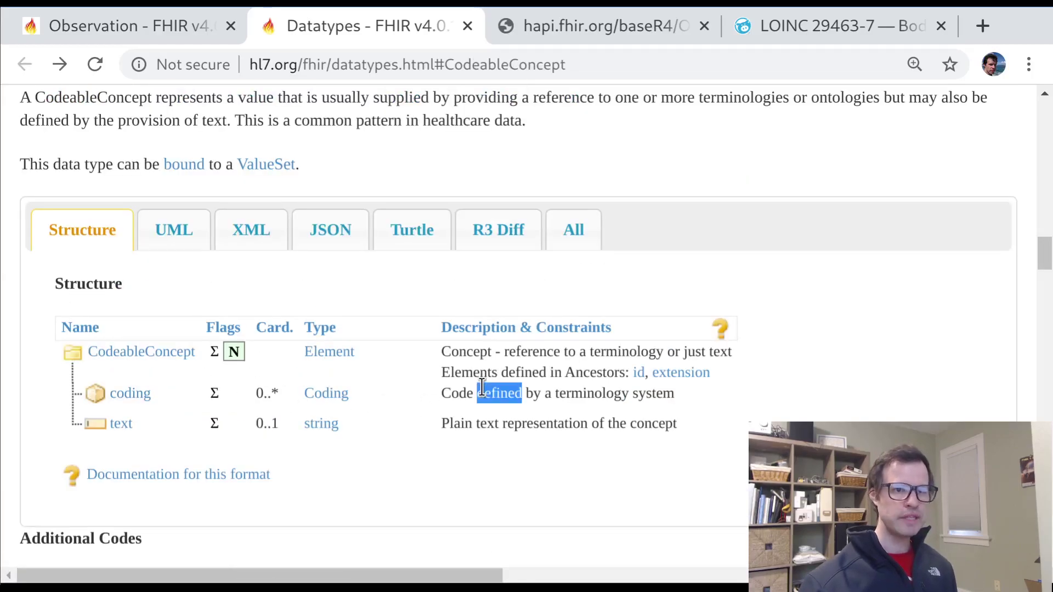
left_click(482, 388)
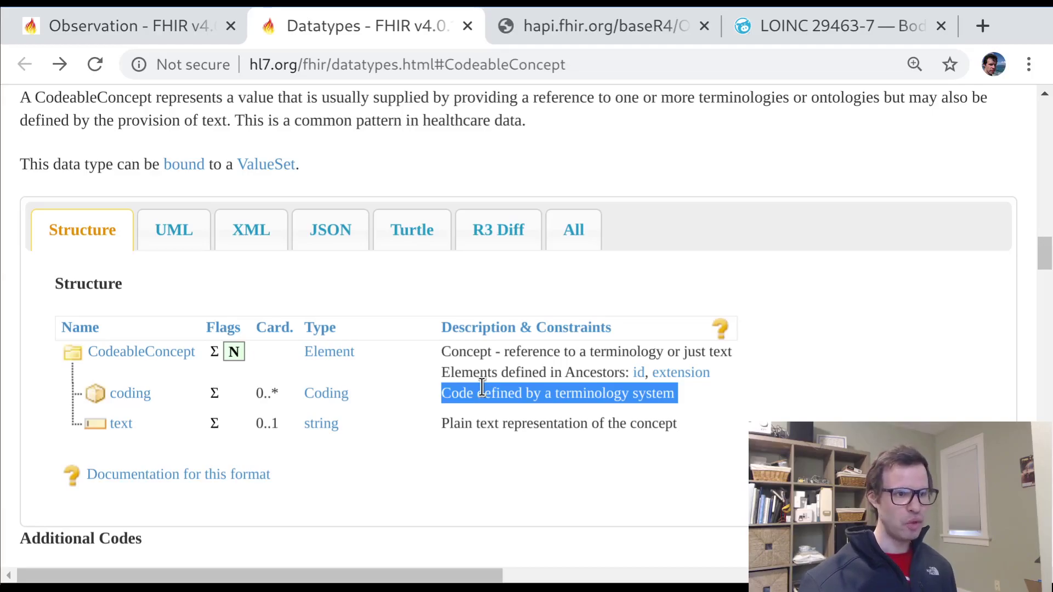
key("alt+Right")
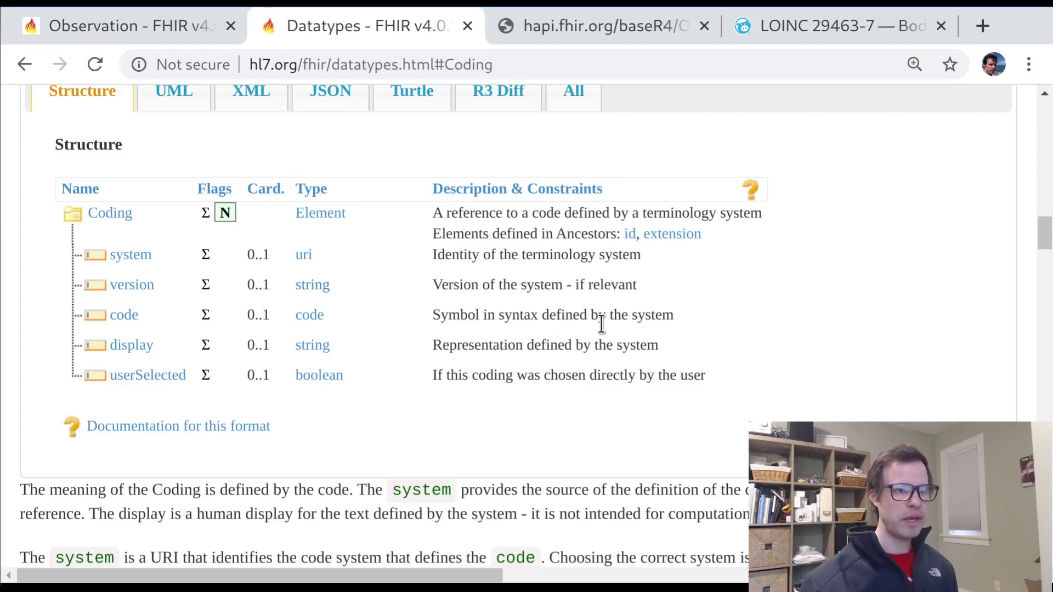
Highlight the Coding system and code rows, then switch to the LOINC 29463-7 Body weight tab
left_click_drag(713, 391, 461, 210)
left_click(461, 210)
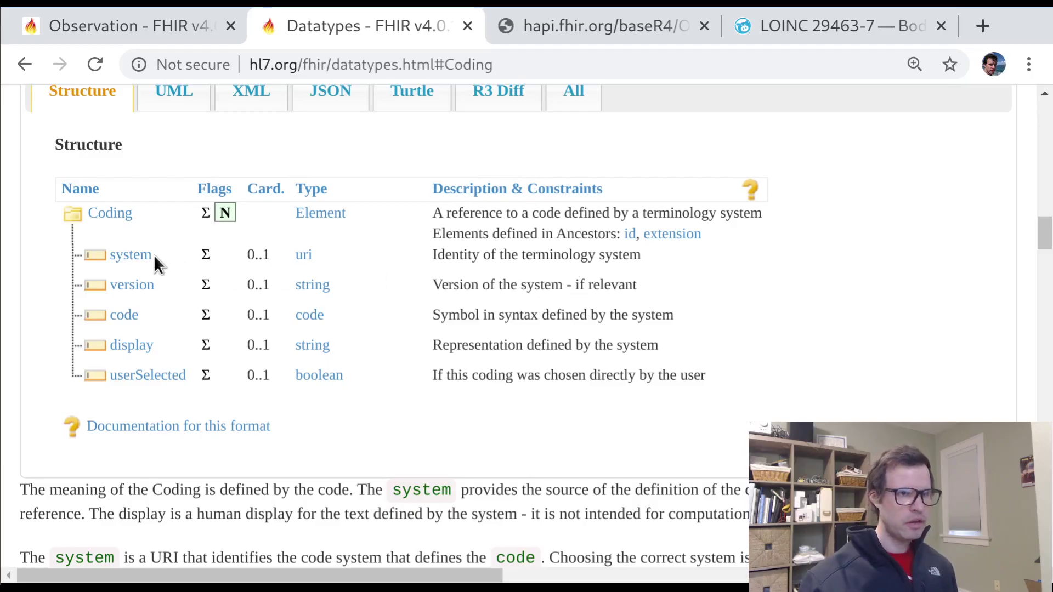
left_click_drag(155, 263, 110, 254)
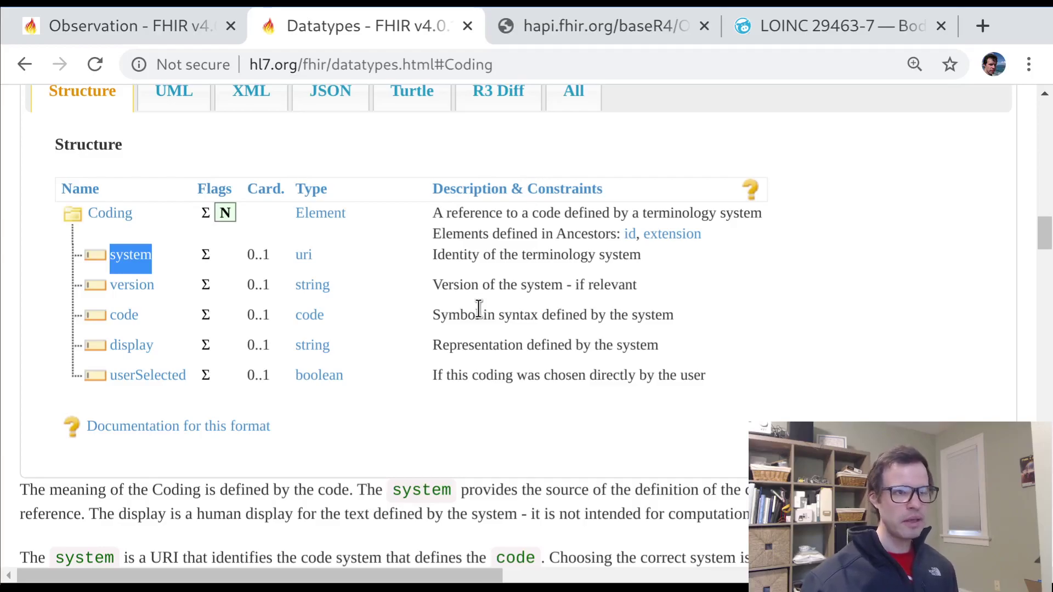
left_click_drag(554, 242, 524, 256)
double_click(535, 261)
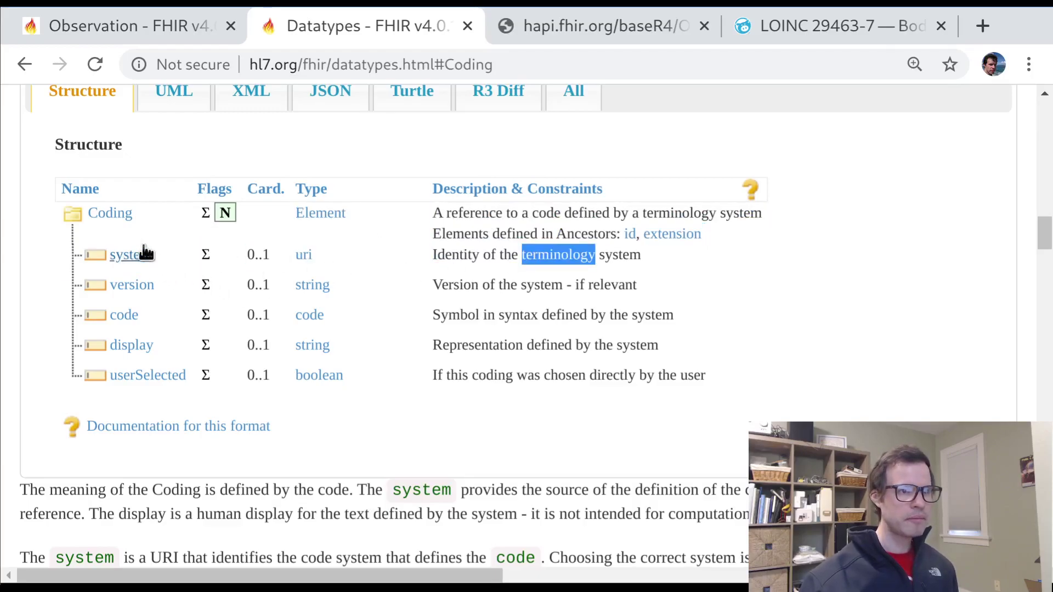
left_click_drag(173, 254, 81, 259)
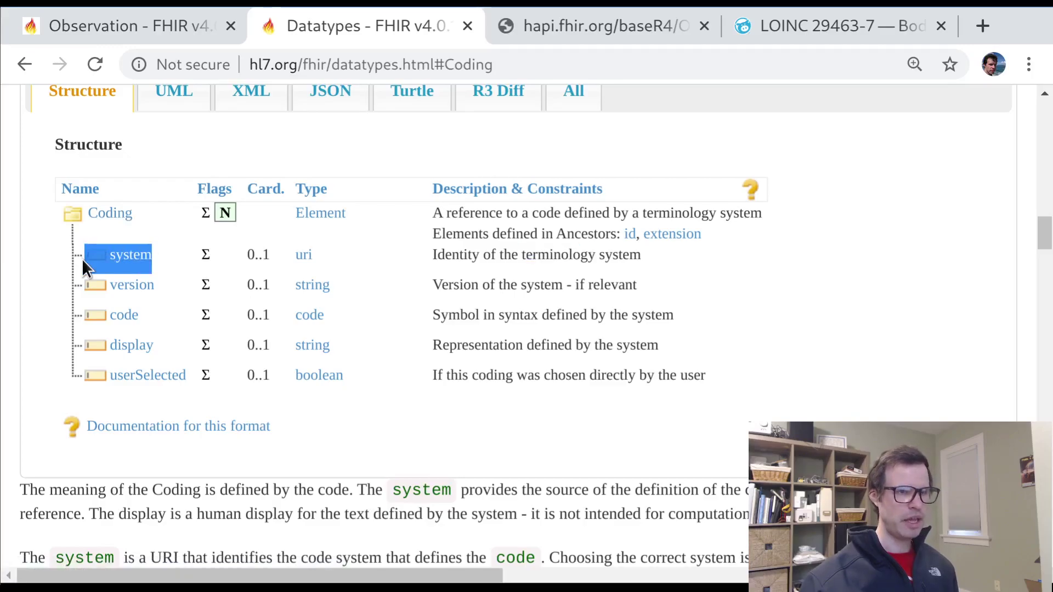
left_click_drag(621, 315, 94, 329)
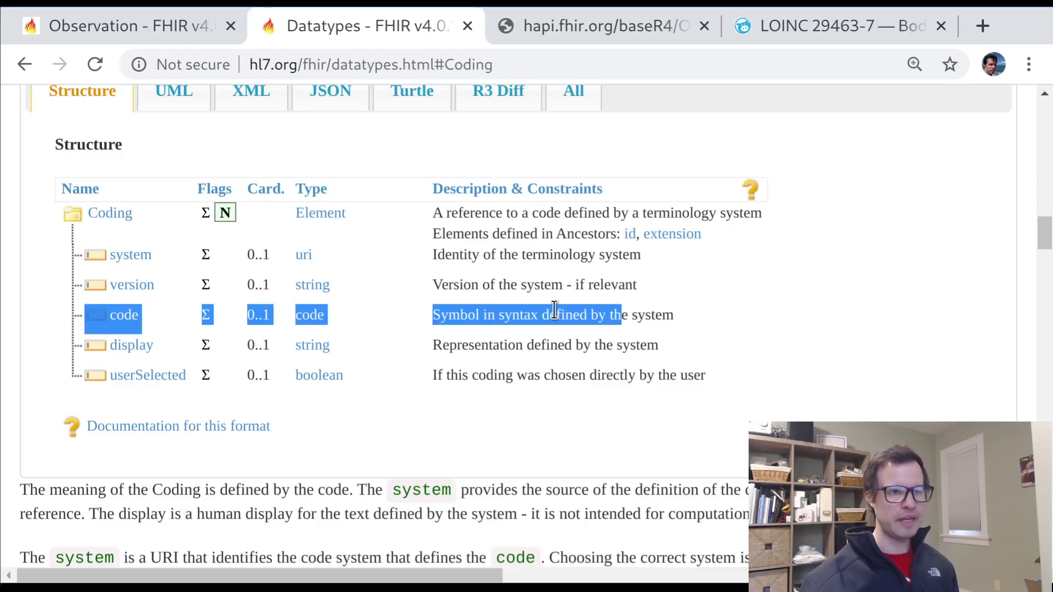
left_click(761, 31)
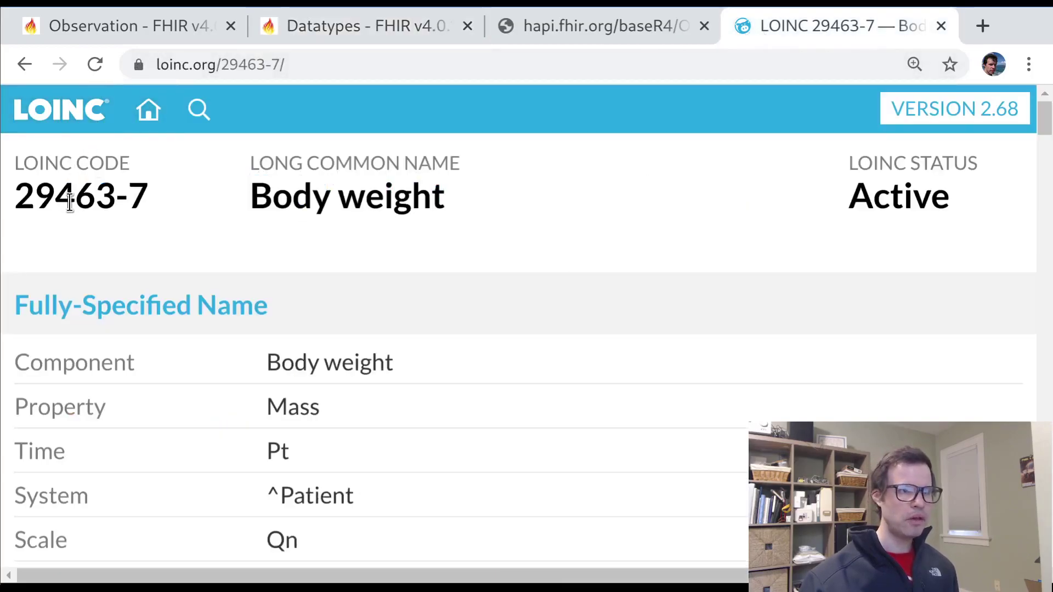
Highlight LOINC code 29463-7 for Body weight and return to the FHIR Coding datatype page
left_click_drag(64, 200, 132, 213)
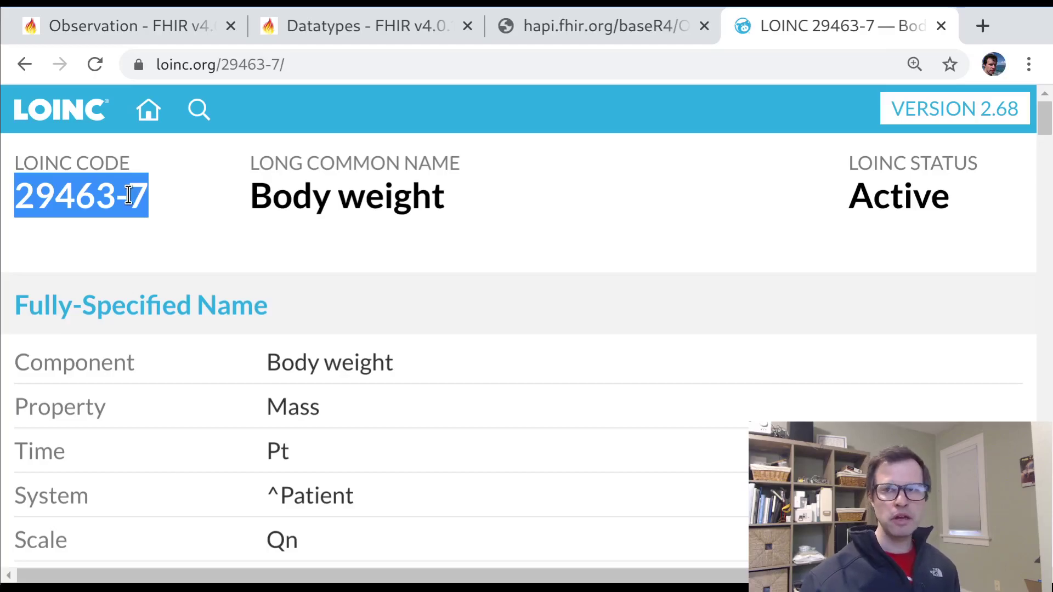
key("ctrl+Page_Up")
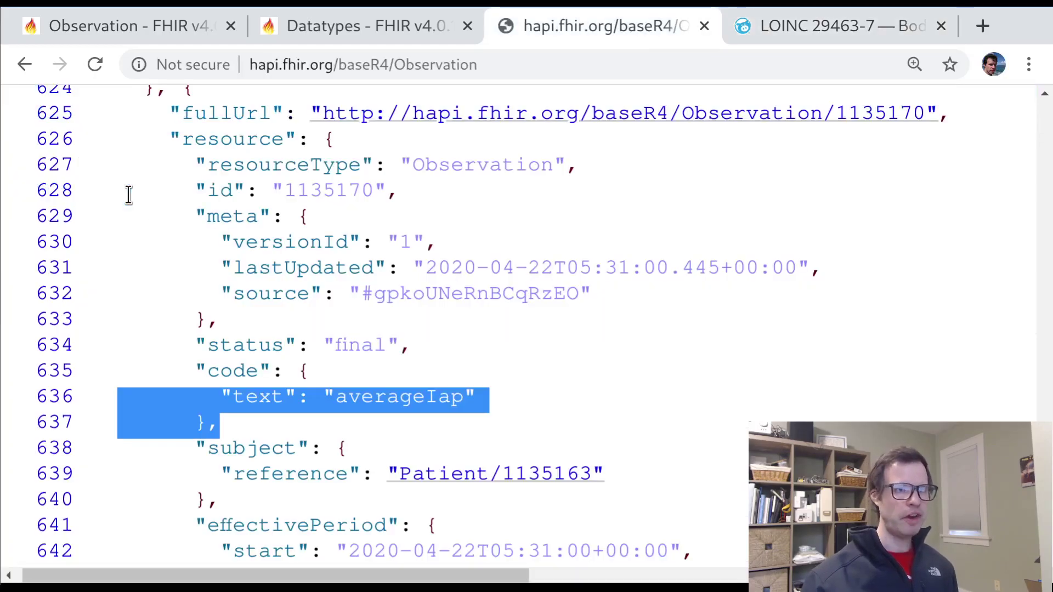
key("ctrl+Page_Up")
Highlight the display element row and its description in the Coding table
left_click(491, 336)
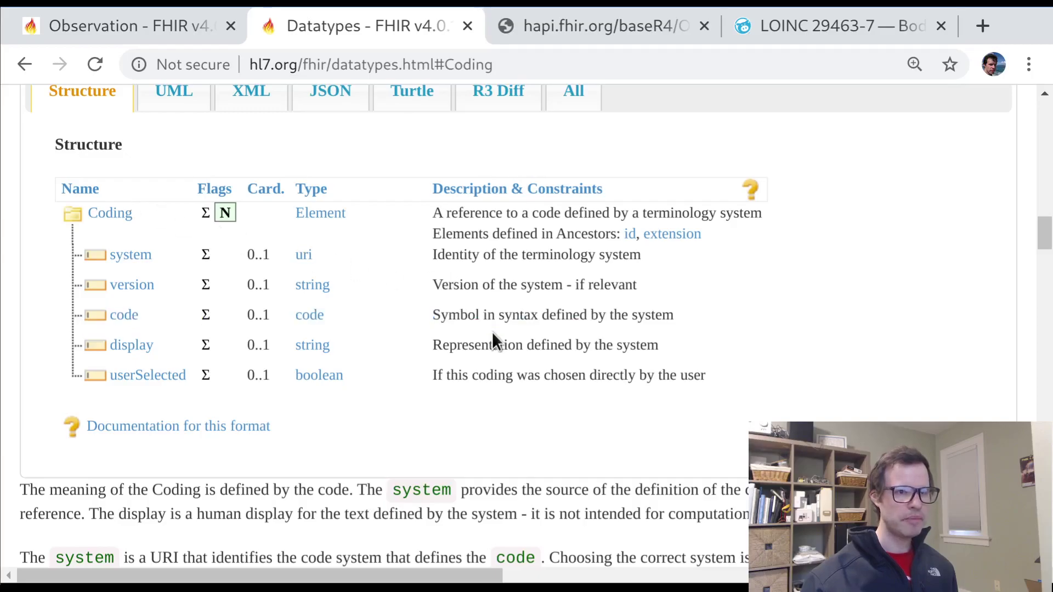
left_click_drag(661, 345, 96, 352)
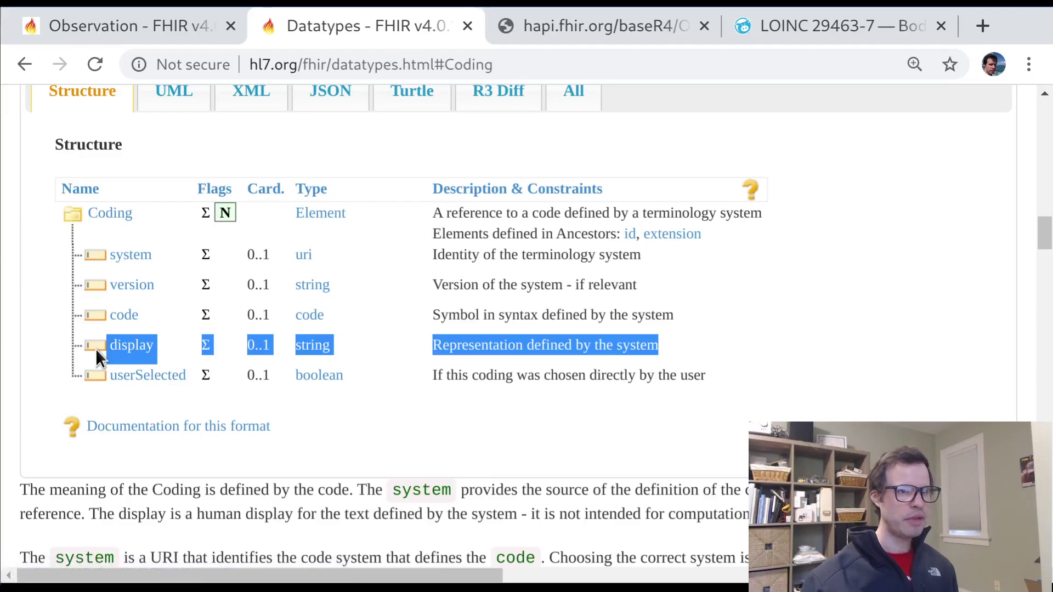
triple_click(490, 346)
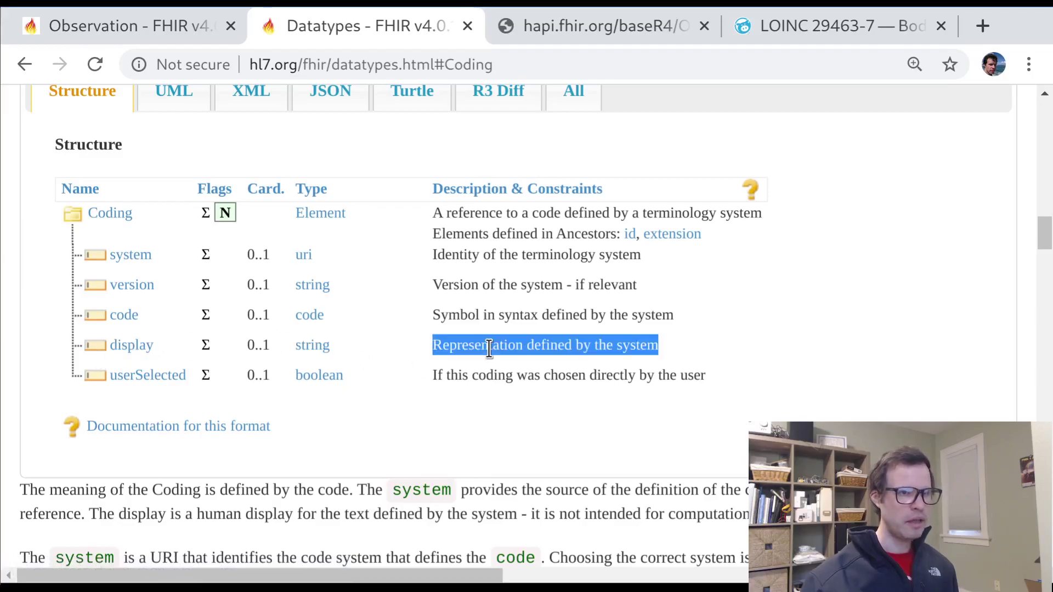
left_click(55, 347, "shift")
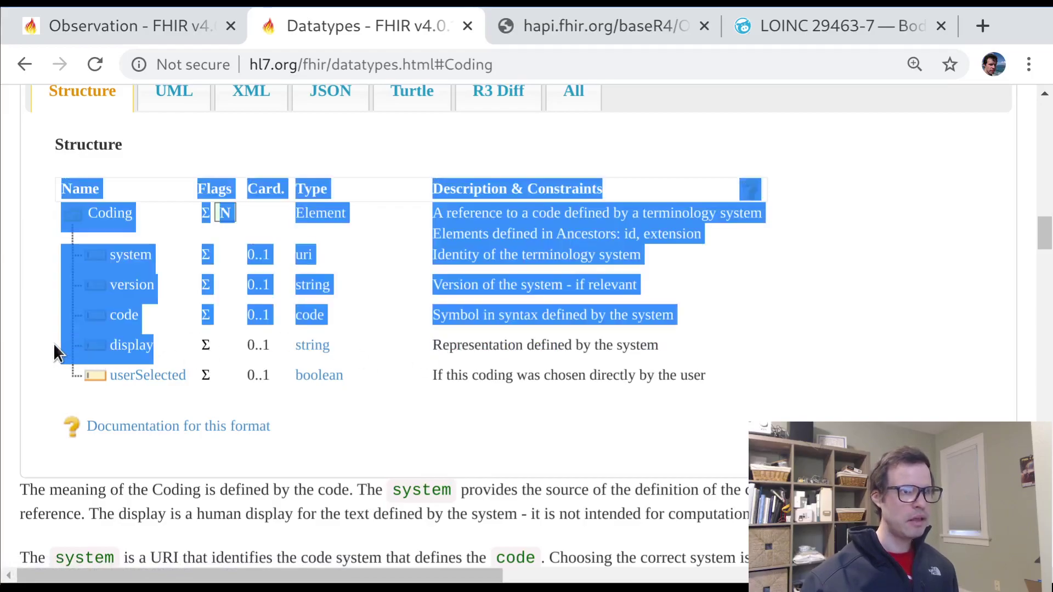
left_click(55, 347)
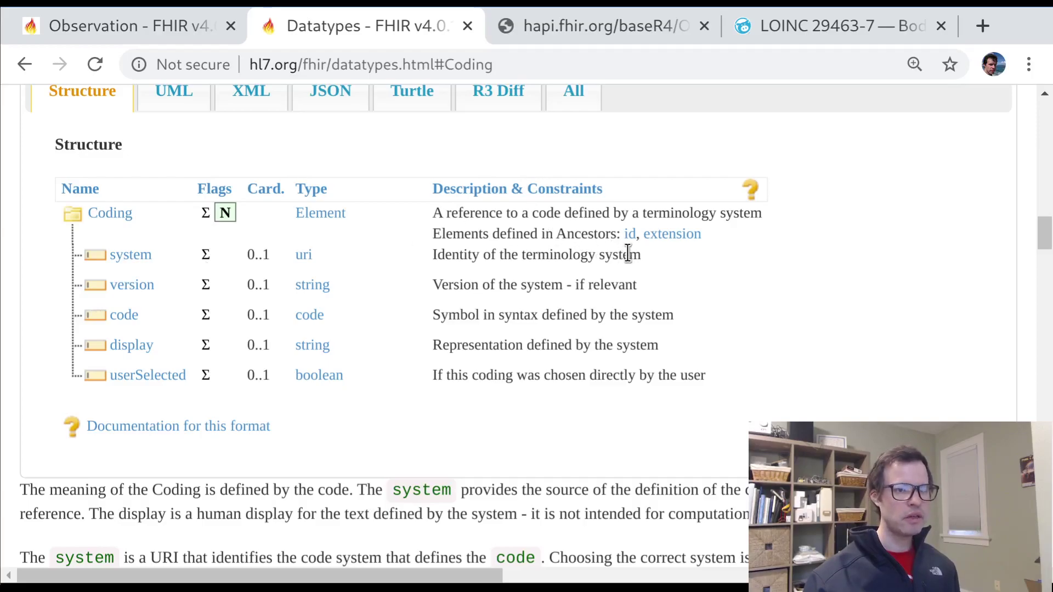
Highlight the system row, then the display row, in the Coding table for comparison
left_click_drag(629, 253, 111, 254)
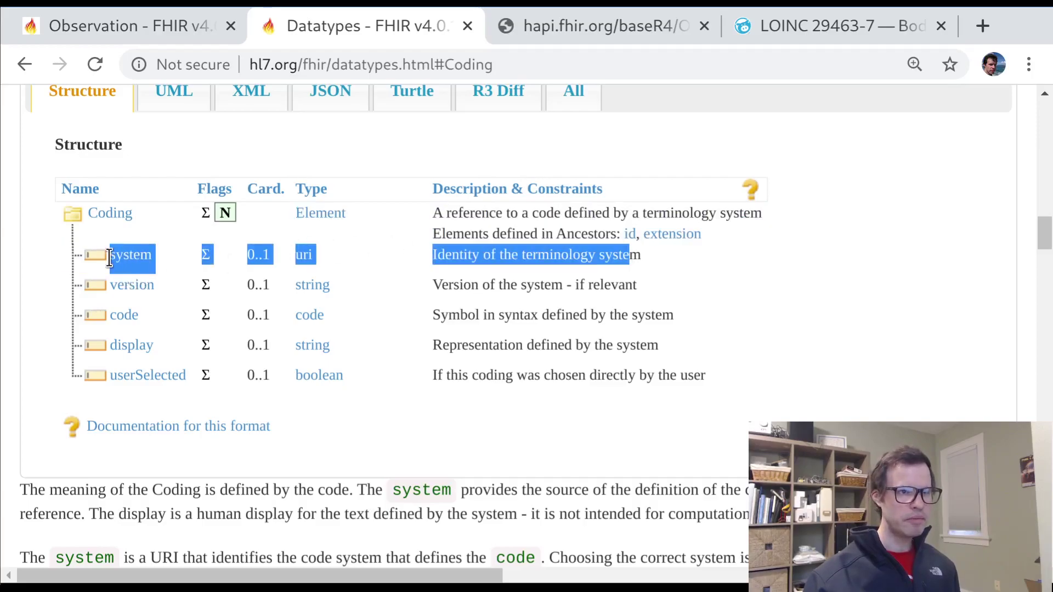
left_click(478, 252)
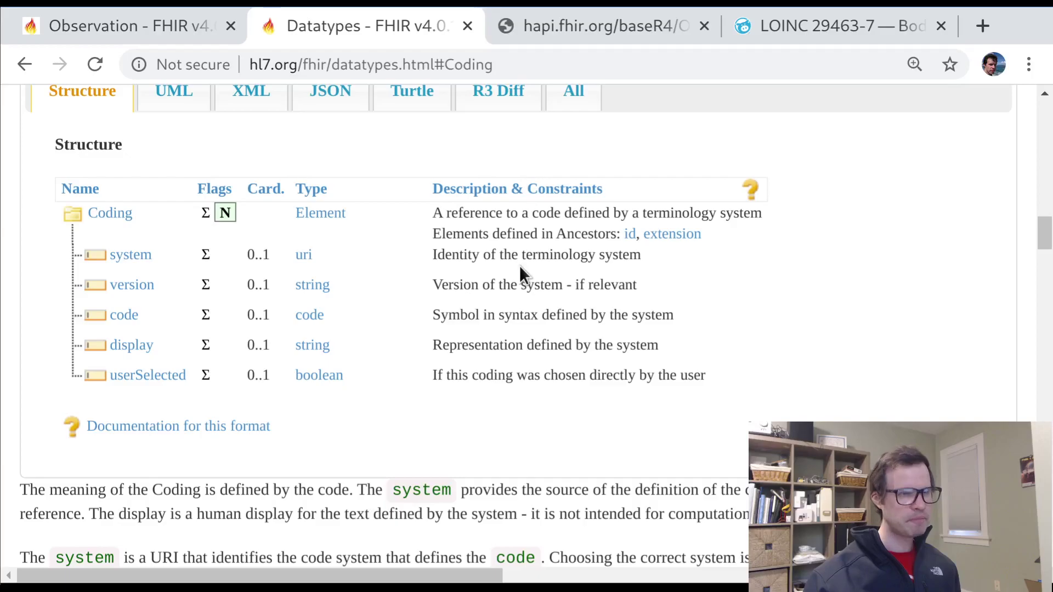
left_click_drag(460, 255, 174, 232)
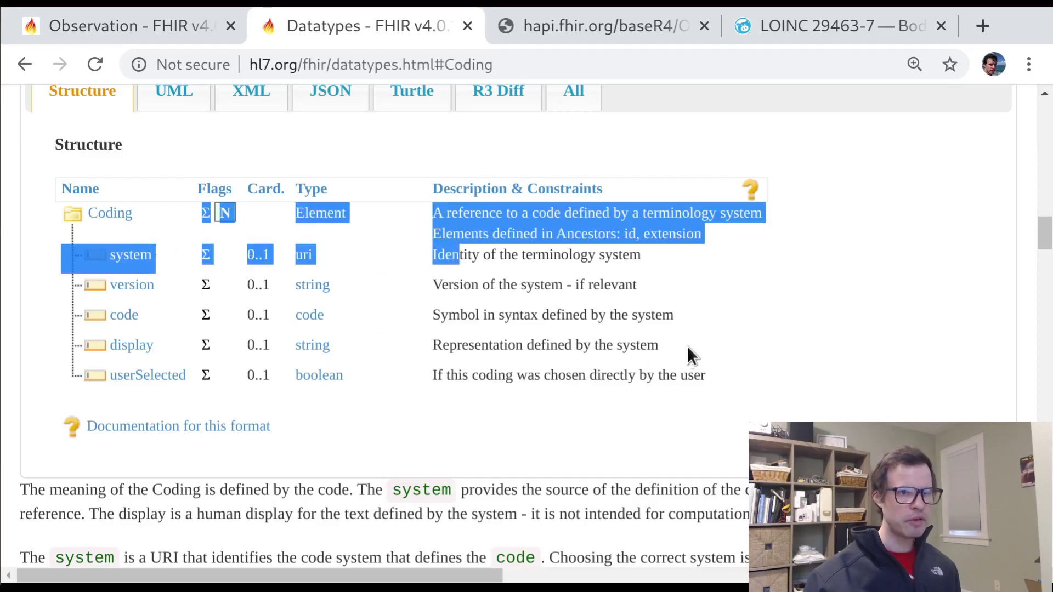
left_click_drag(660, 350, 84, 354)
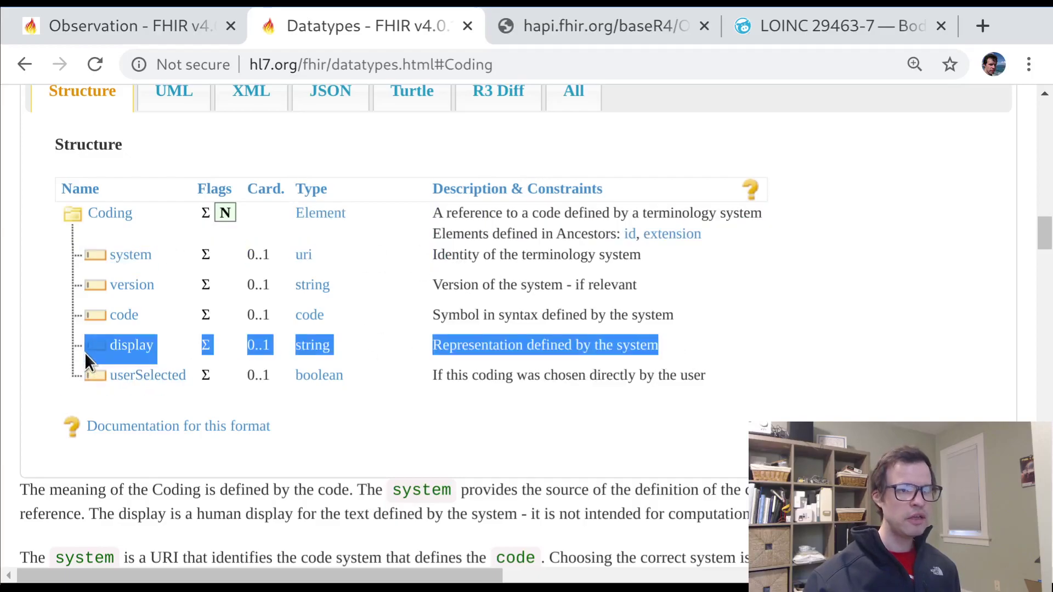
Highlight the name 'Body weight' on the LOINC page
key("ctrl+4")
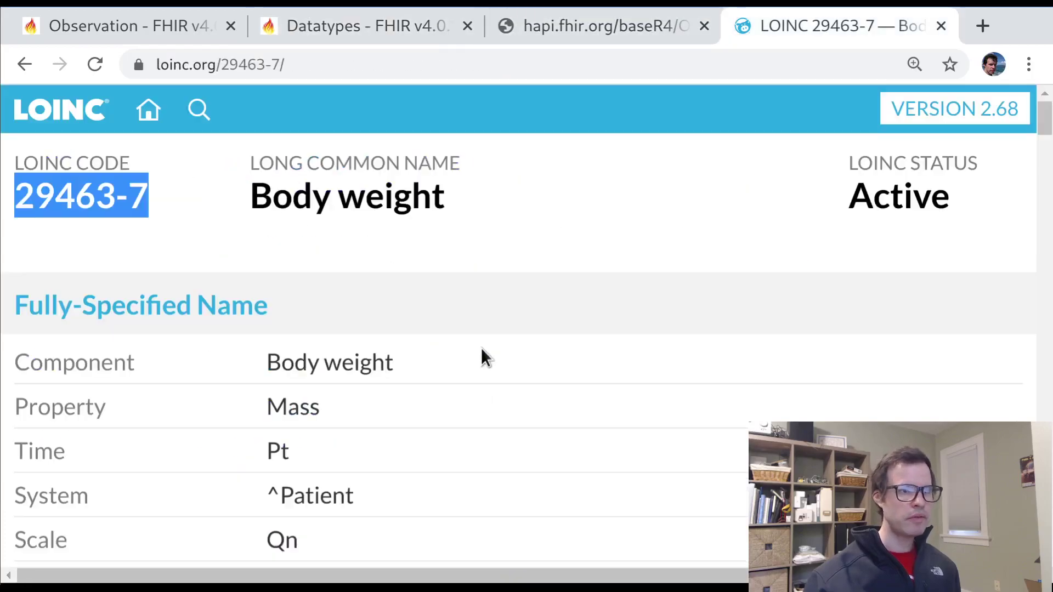
double_click(301, 212)
left_click_drag(301, 212, 379, 208)
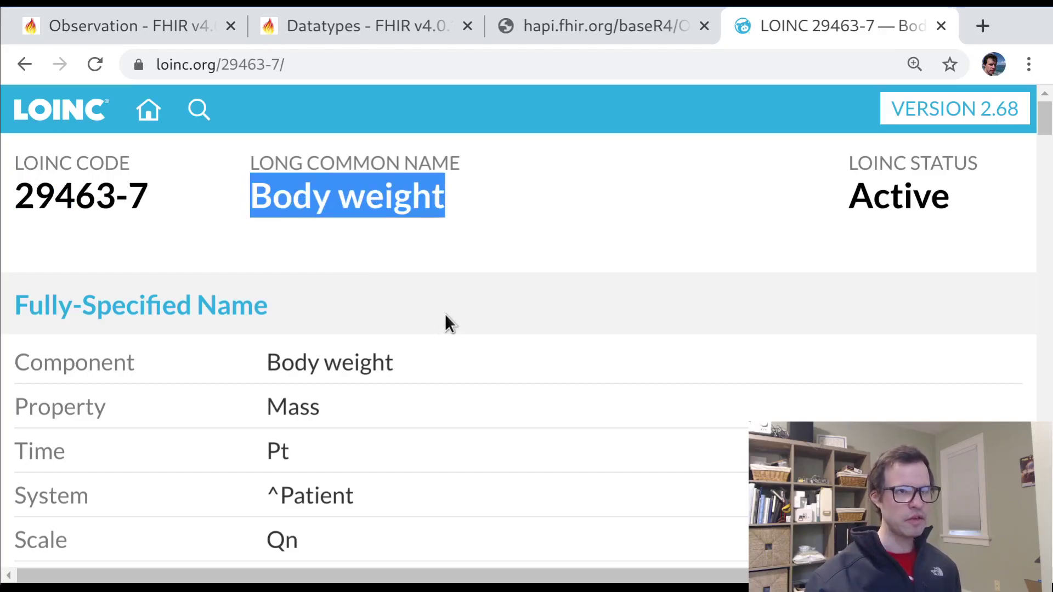
Highlight the averageIap code text line in the test server Observation results
key("ctrl+shift+Tab")
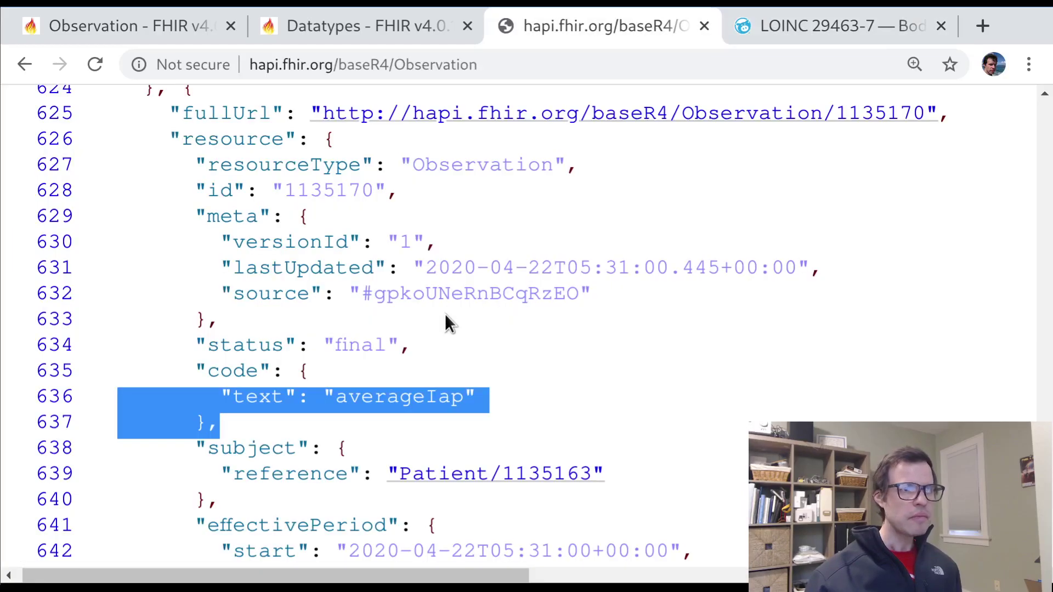
left_click(320, 433)
triple_click(277, 397)
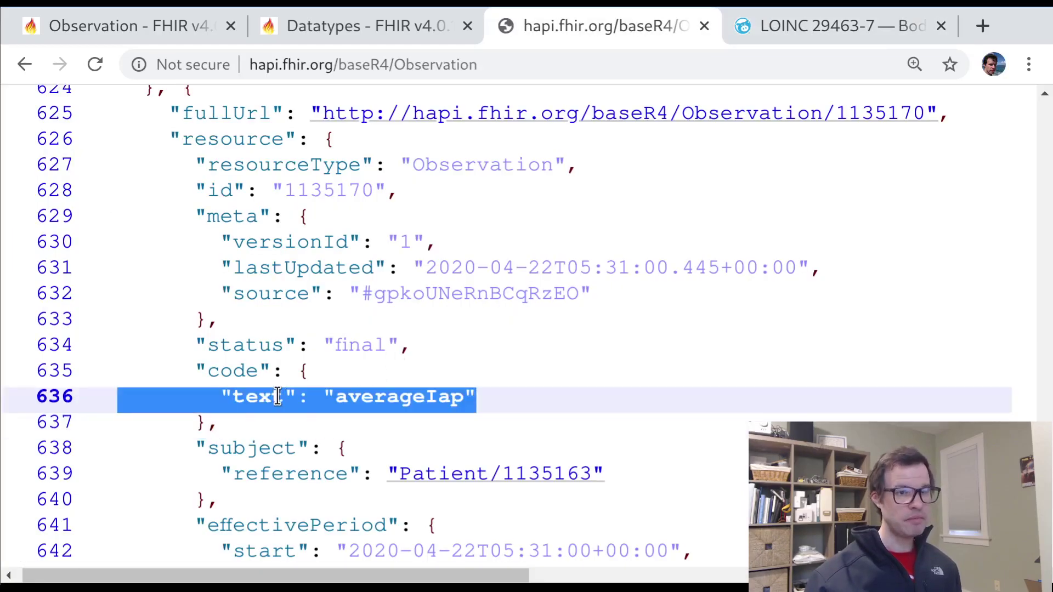
key("ctrl+shift+Tab")
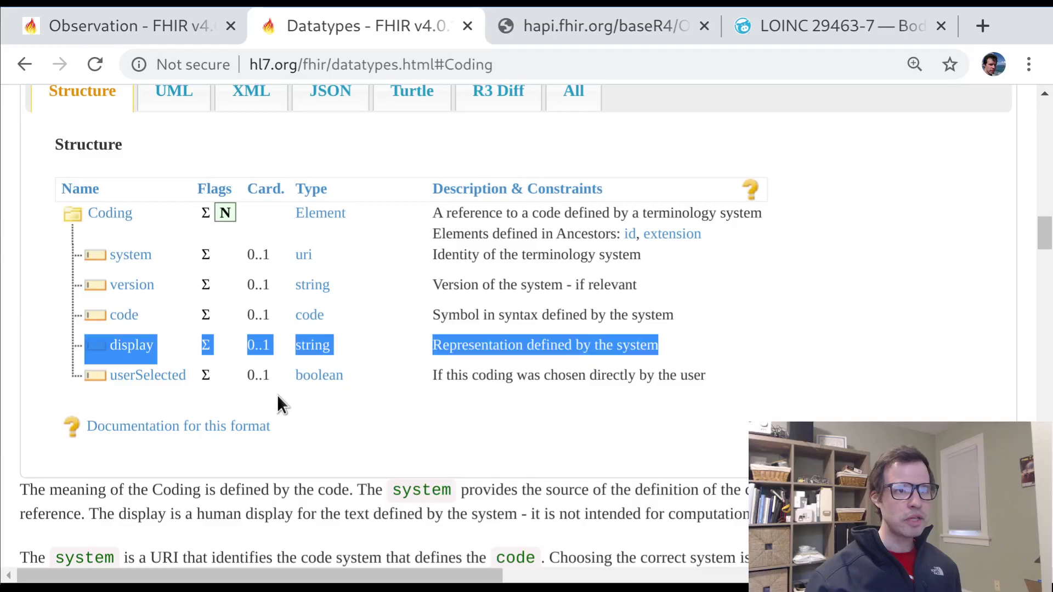
Go back to CodeableConcept and highlight its coding (0..* Coding) and text (0..1 string) rows
left_click(387, 472)
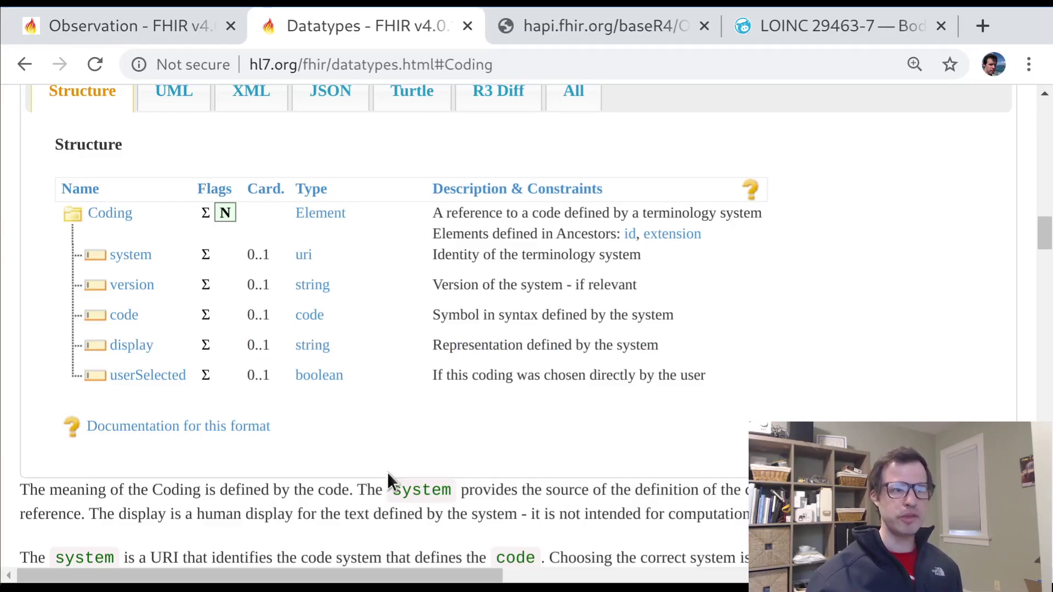
key("alt+Left")
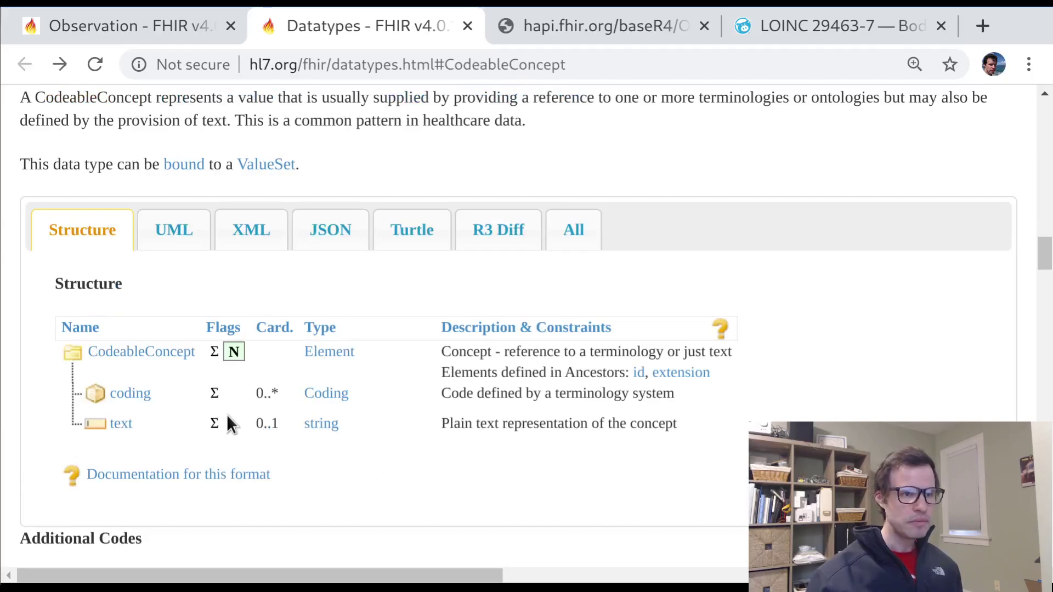
left_click_drag(679, 424, 37, 350)
left_click(38, 350)
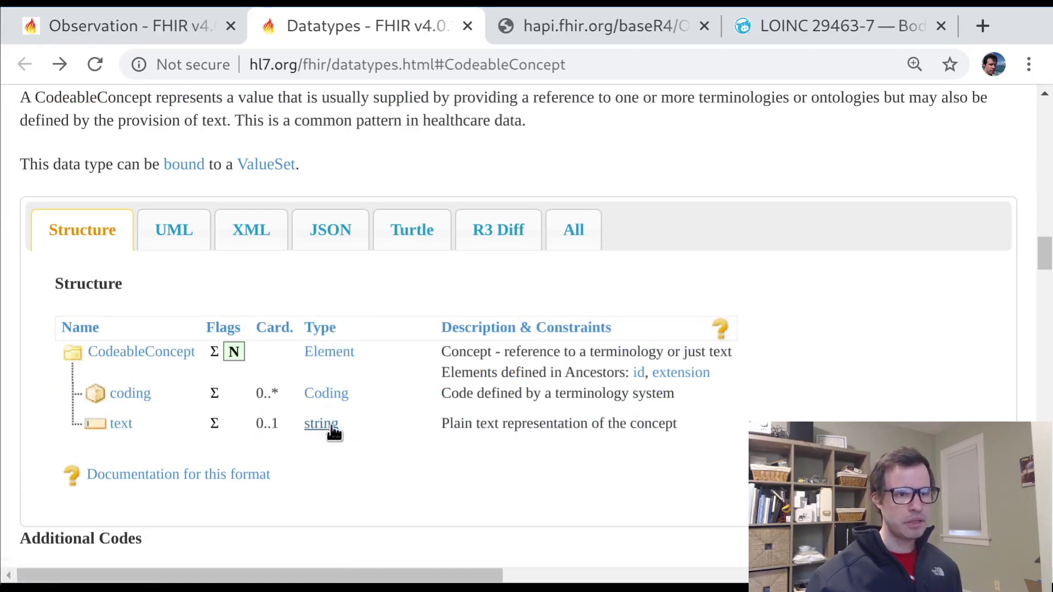
left_click_drag(271, 423, 104, 420)
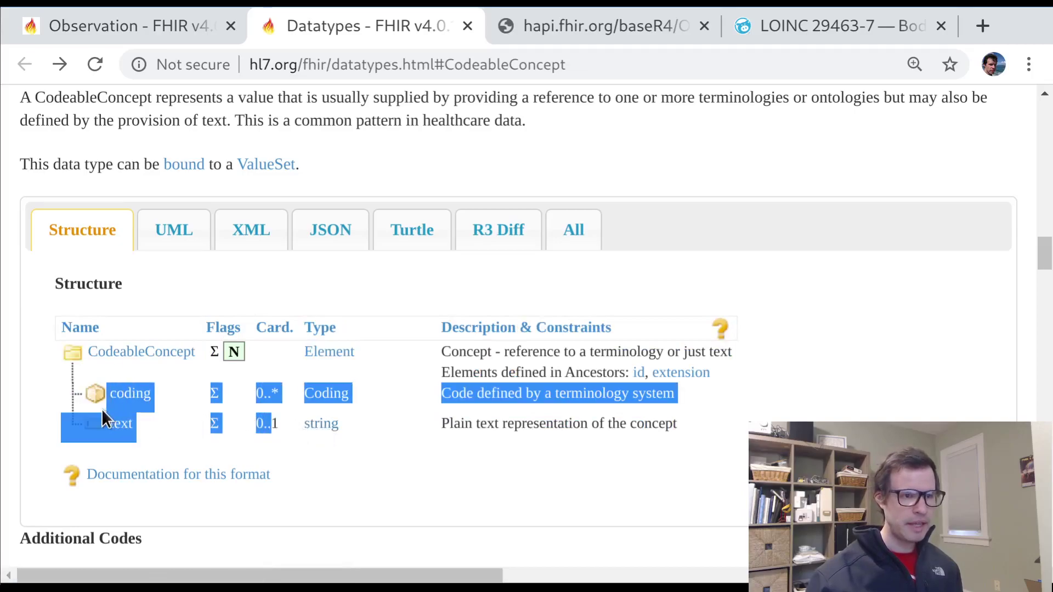
left_click(39, 398)
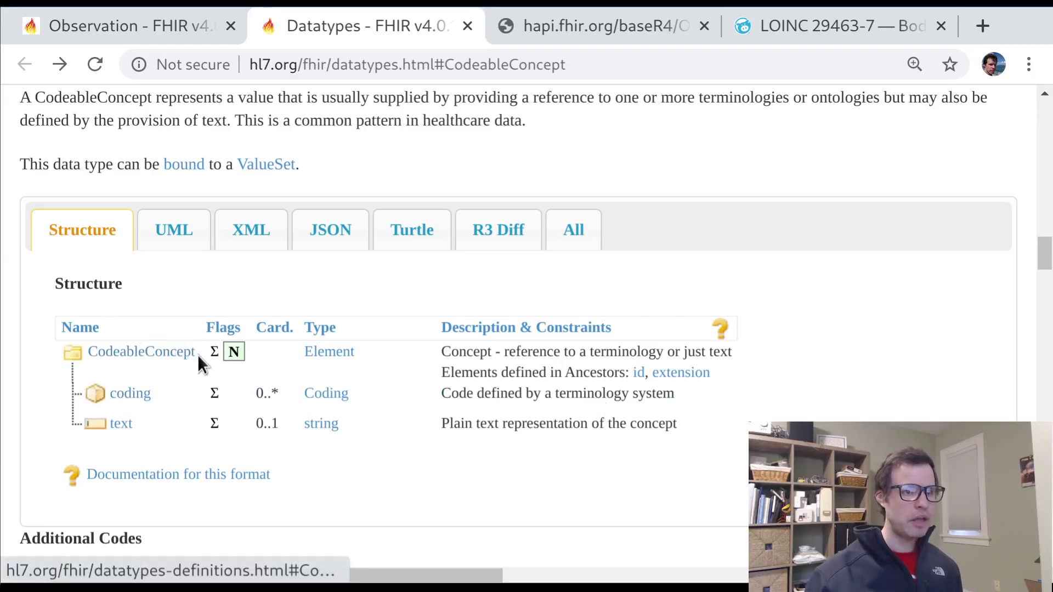
left_click_drag(196, 354, 96, 355)
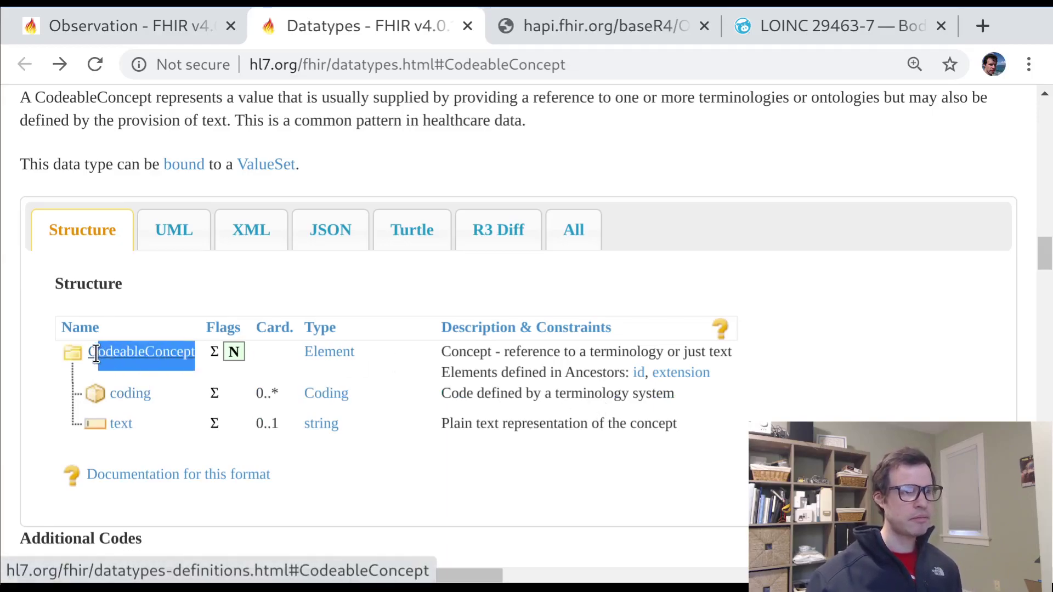
On the Observation table, highlight the category and code rows, including category's CodeableConcept type
key("ctrl+shift+Tab")
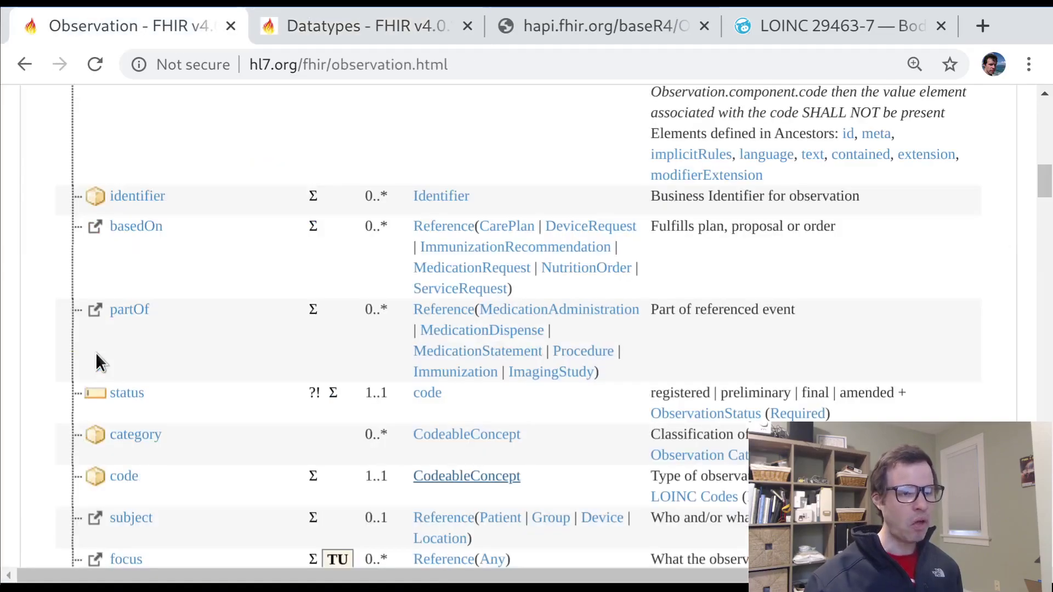
scroll(574, 315, "down", 3)
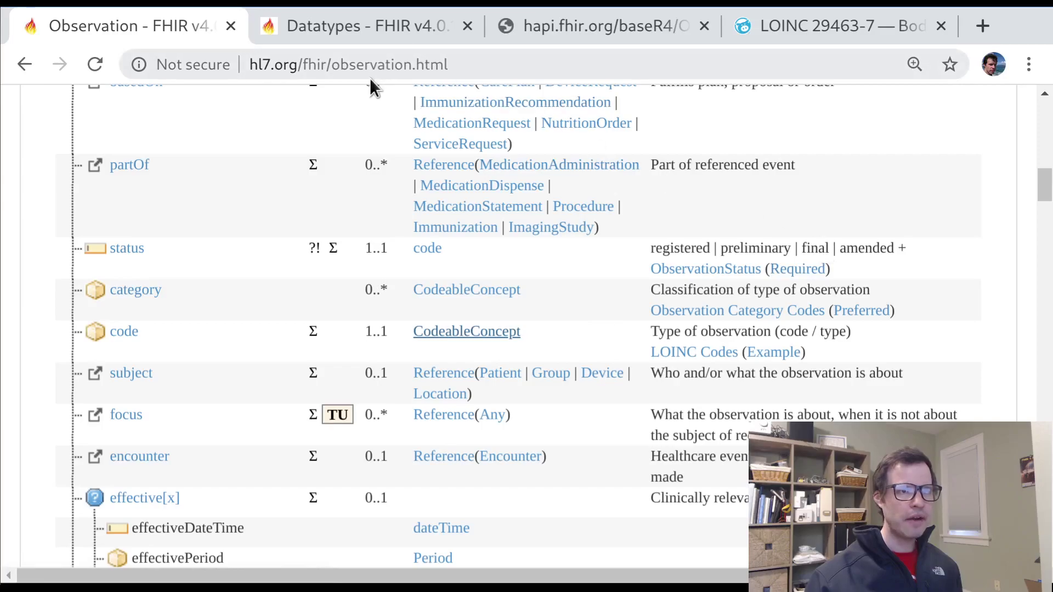
scroll(31, 329, "up", 2)
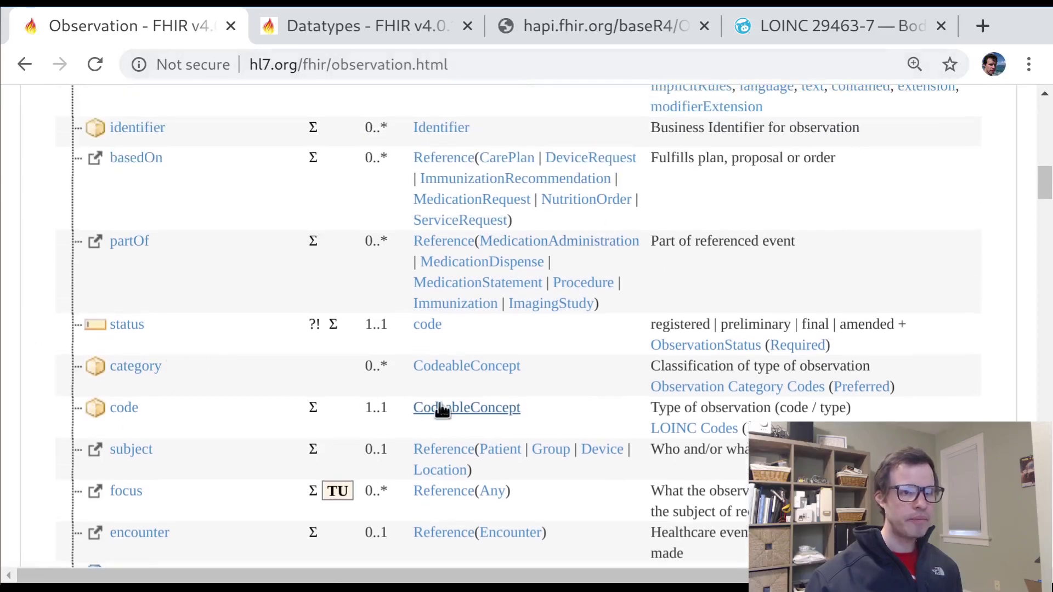
left_click_drag(555, 417, 69, 371)
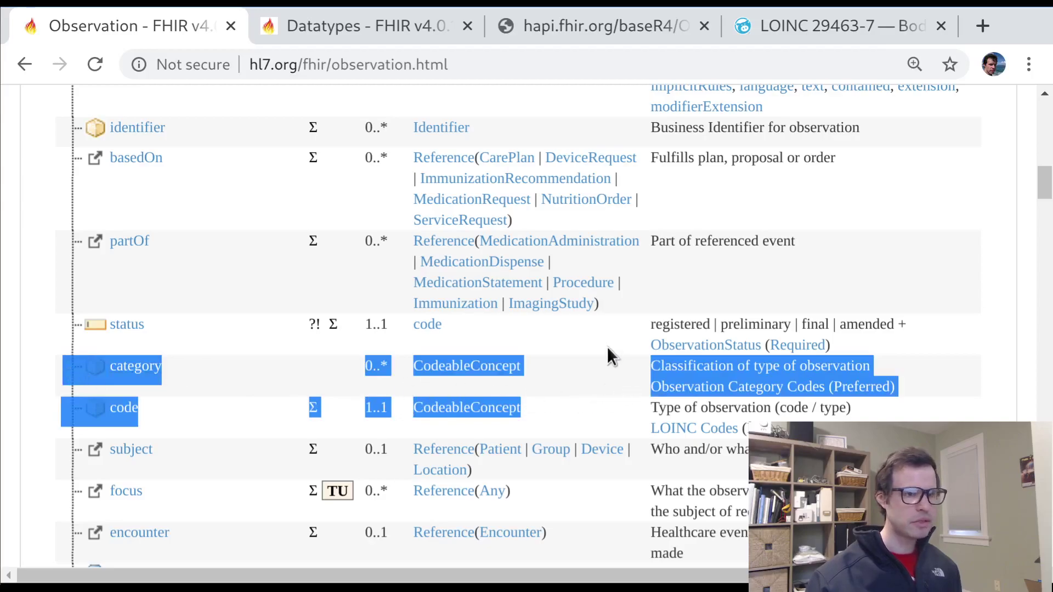
left_click_drag(607, 347, 552, 370)
double_click(552, 369)
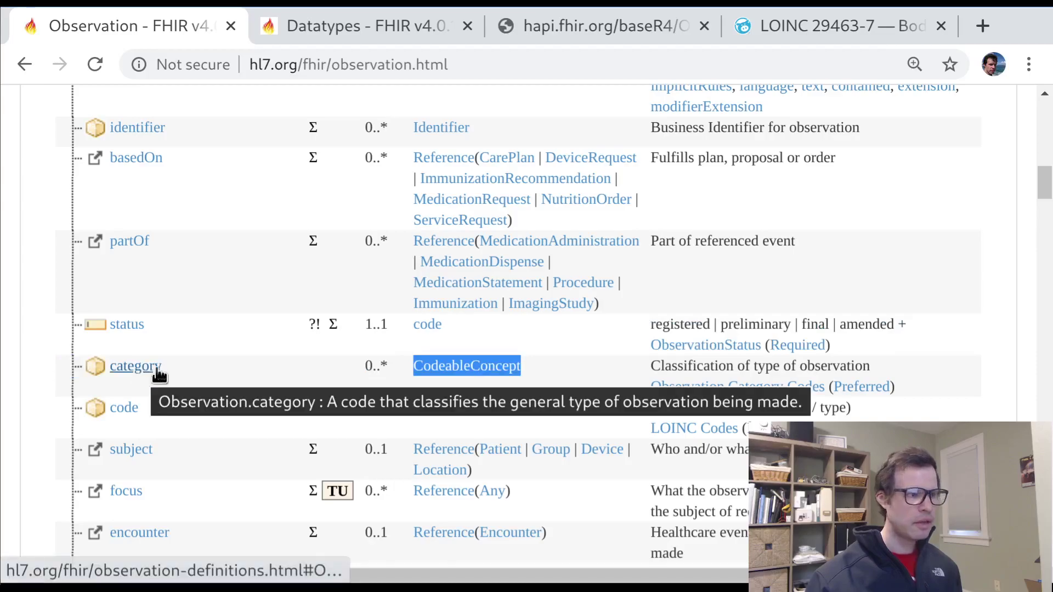
left_click_drag(586, 410, 89, 411)
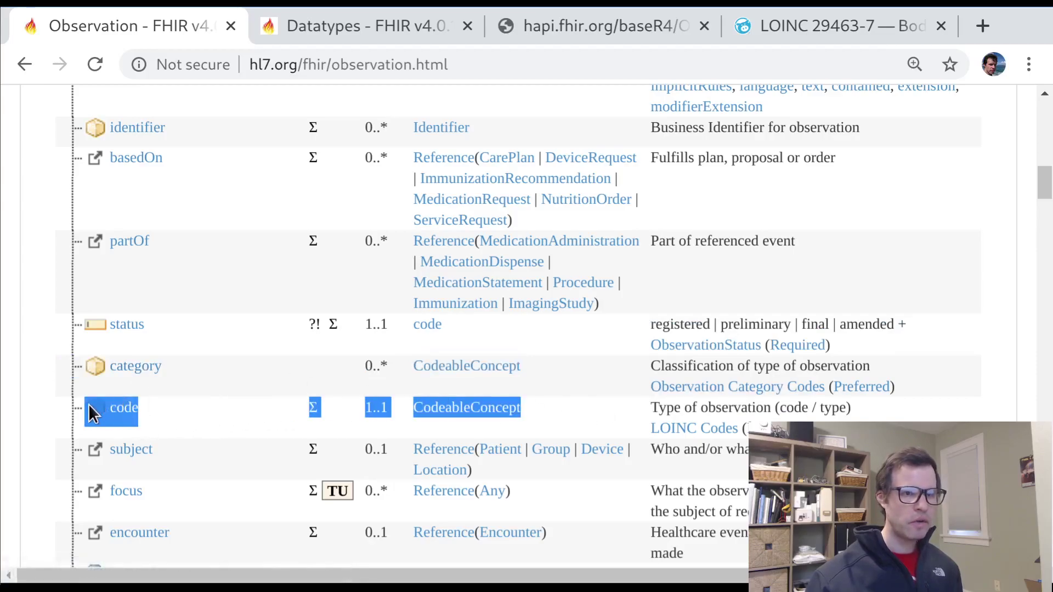
double_click(663, 374)
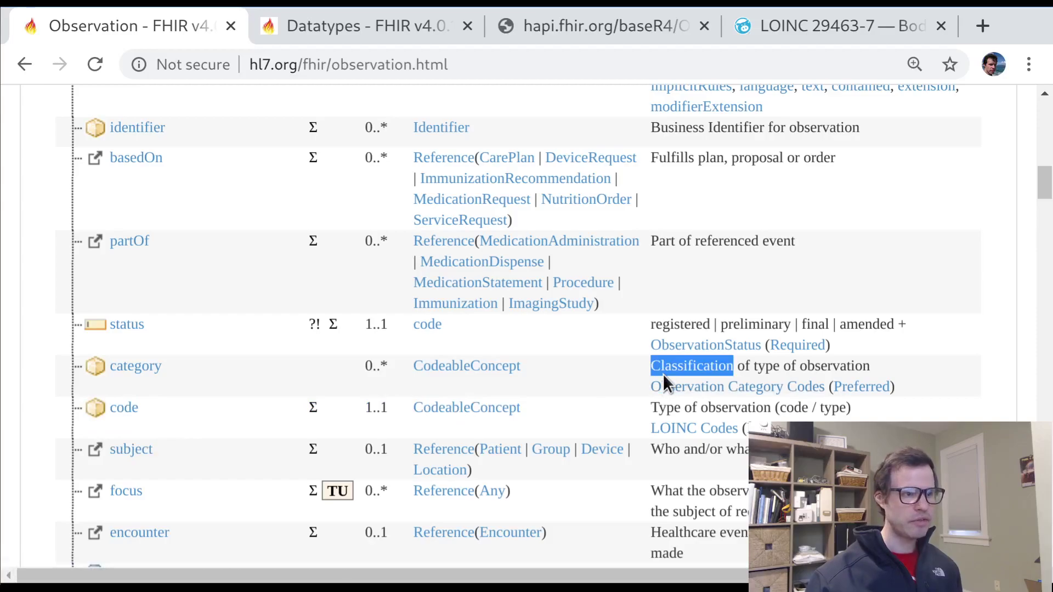
Highlight code's description and contrast category's 0..* cardinality with code's 1..1
scroll(682, 405, "down", 1)
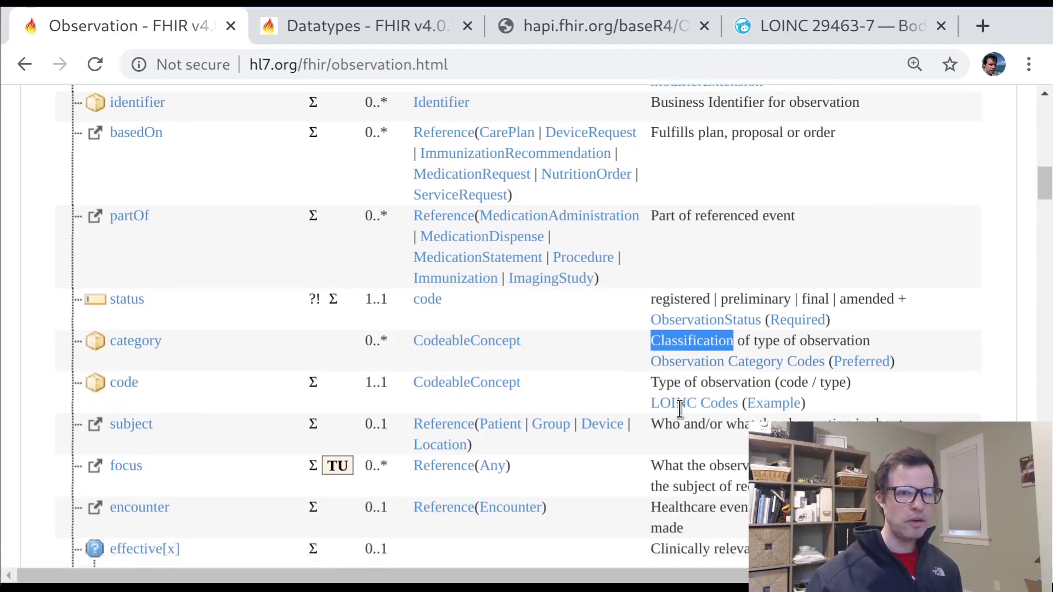
left_click_drag(664, 382, 750, 384)
left_click(784, 390)
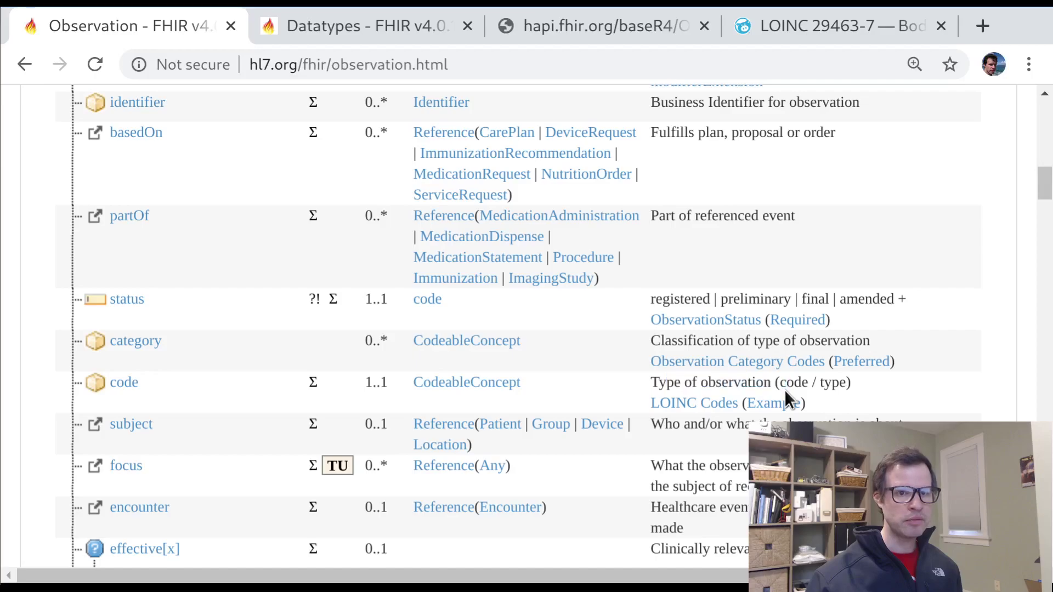
triple_click(785, 389)
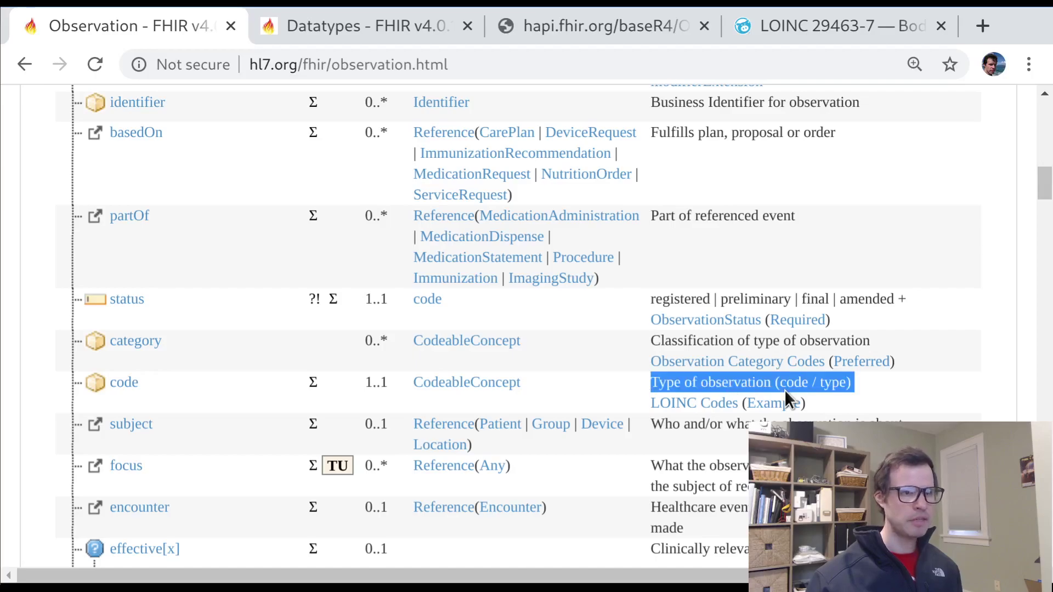
mouse_move(391, 341)
left_mouse_down()
mouse_move(365, 341)
mouse_move(374, 340)
left_mouse_up()
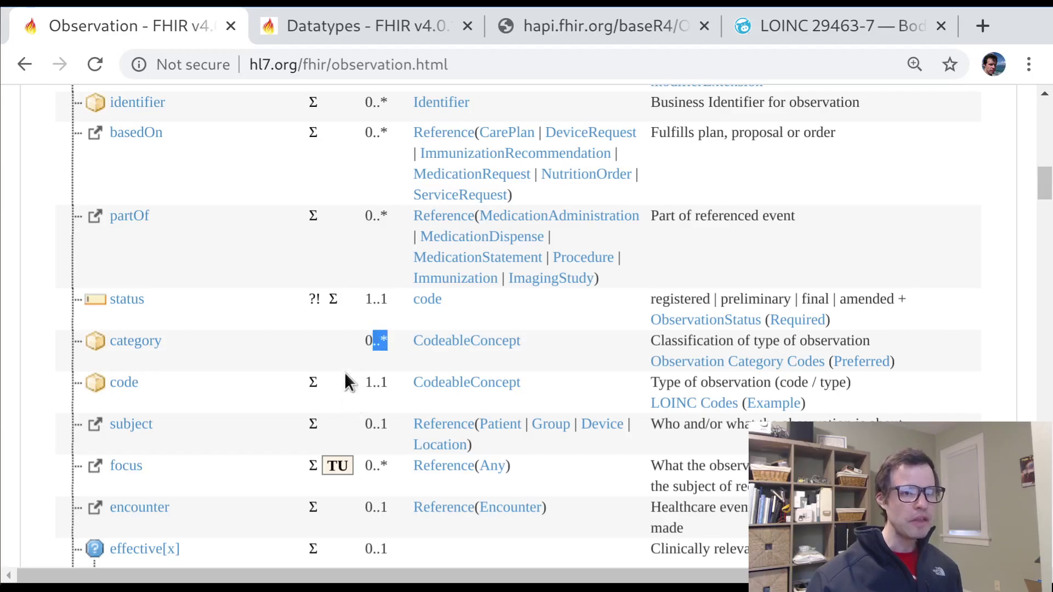
left_click(356, 345)
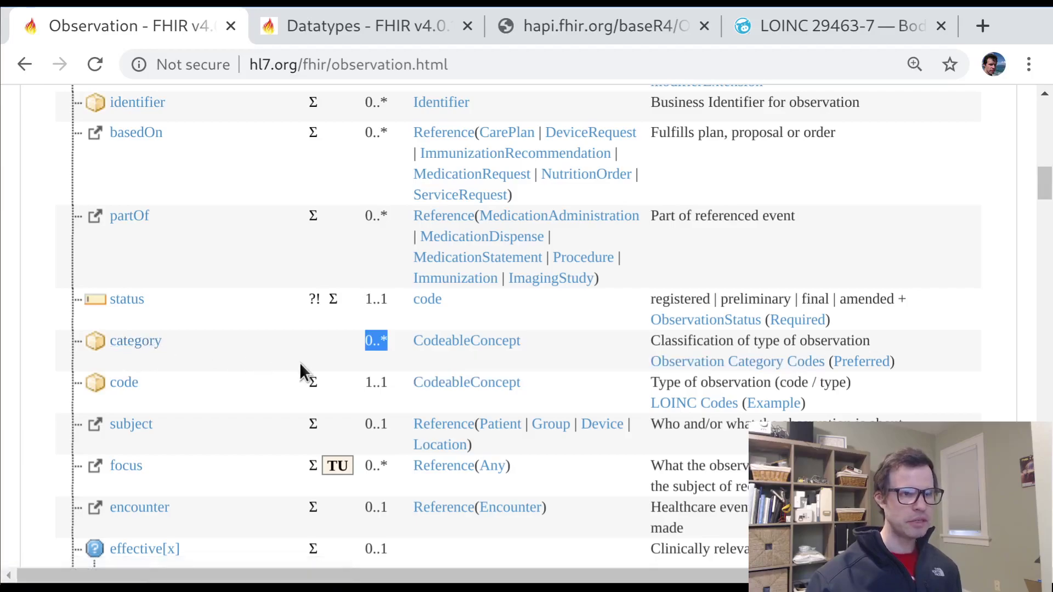
left_click(364, 388)
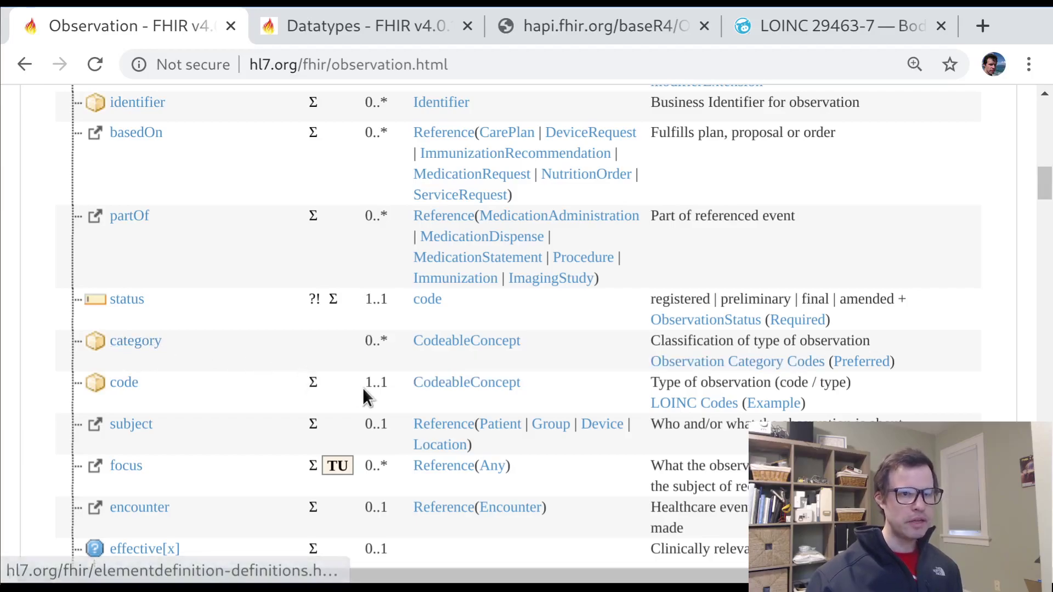
left_click_drag(368, 390, 413, 385)
left_click(381, 390)
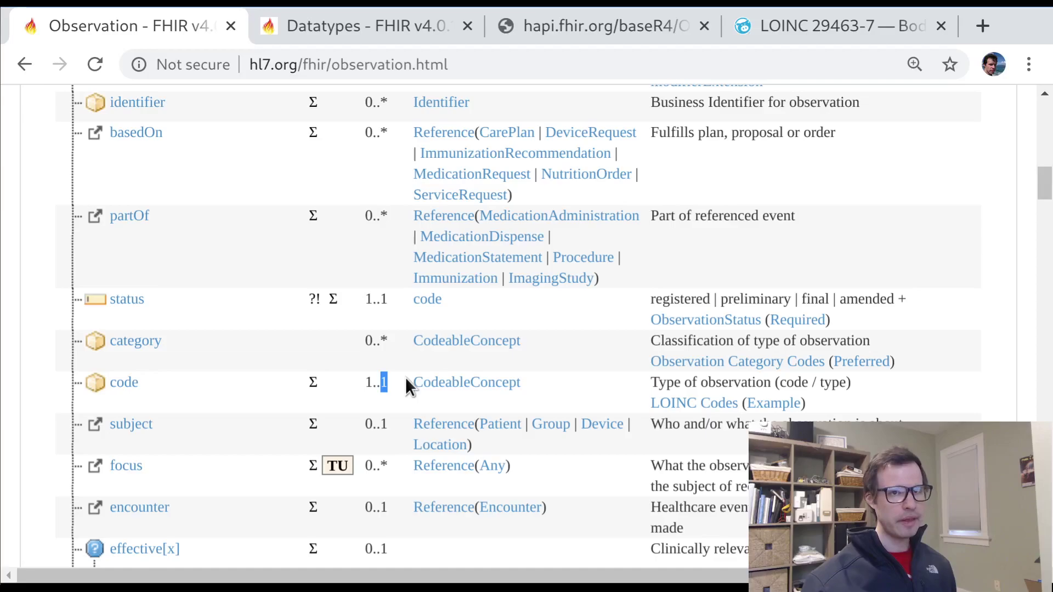
Open a new gist at gist.github.com and place the cursor in the empty file editor
key("ctrl+t")
type("gist.github.com")
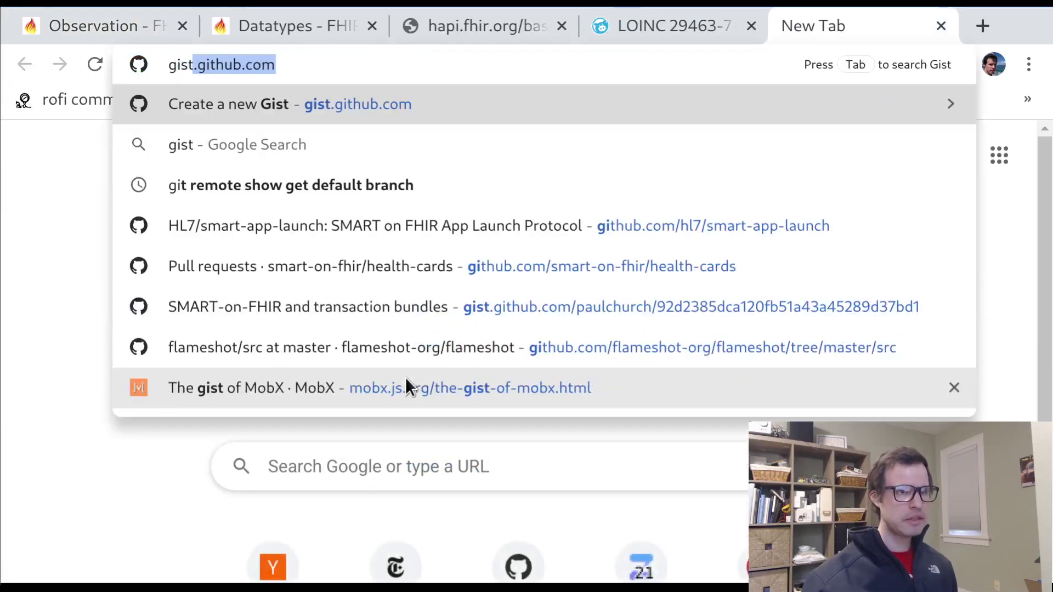
key("Return")
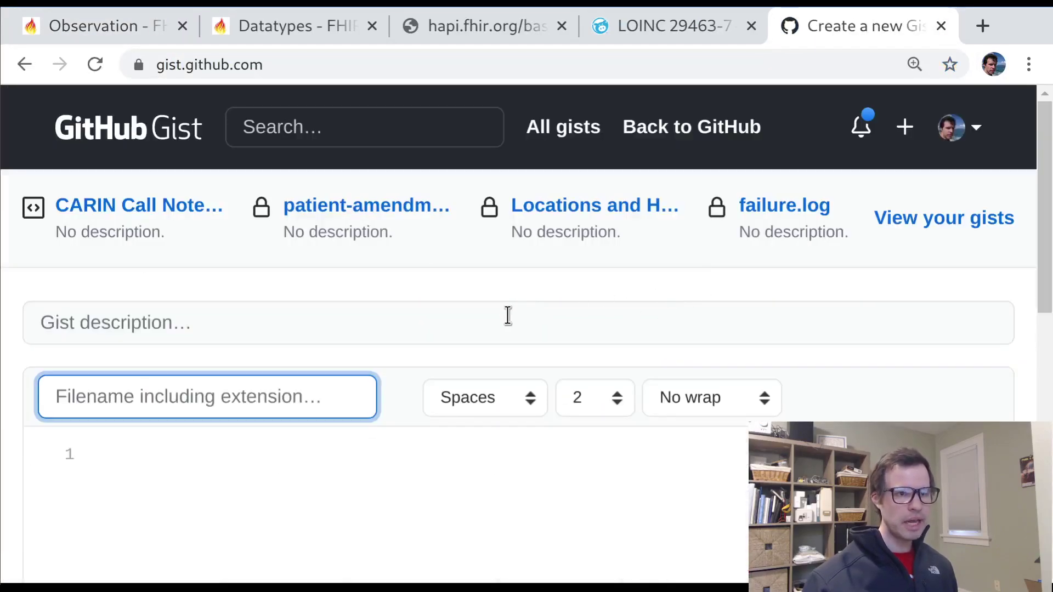
scroll(505, 307, "down", 6)
left_click(503, 297)
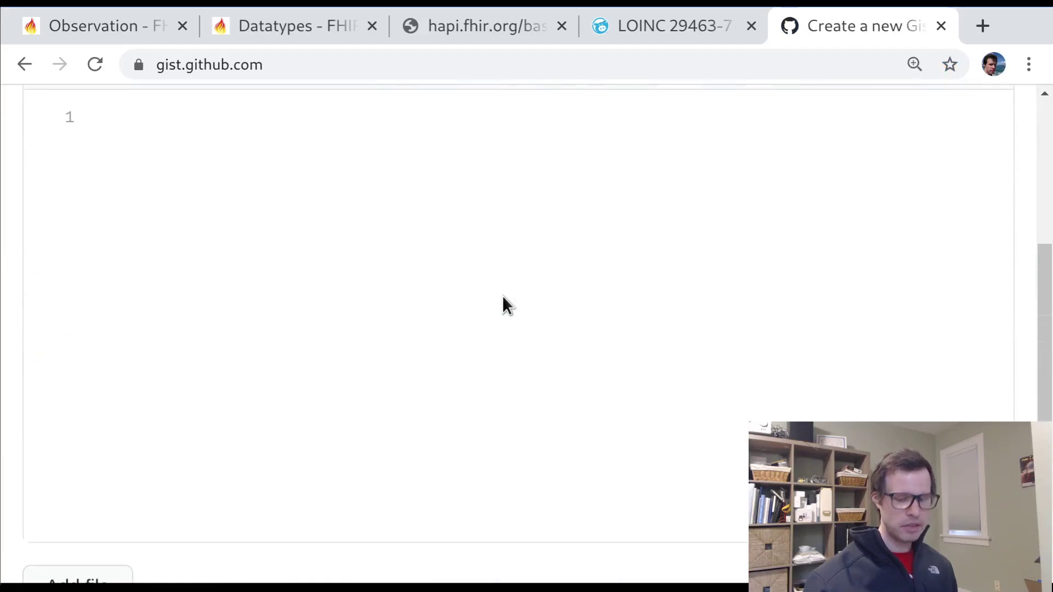
Type JSON with resourceType "Observation", an empty category array, and a code object holding ***
type("{")
key("Return")
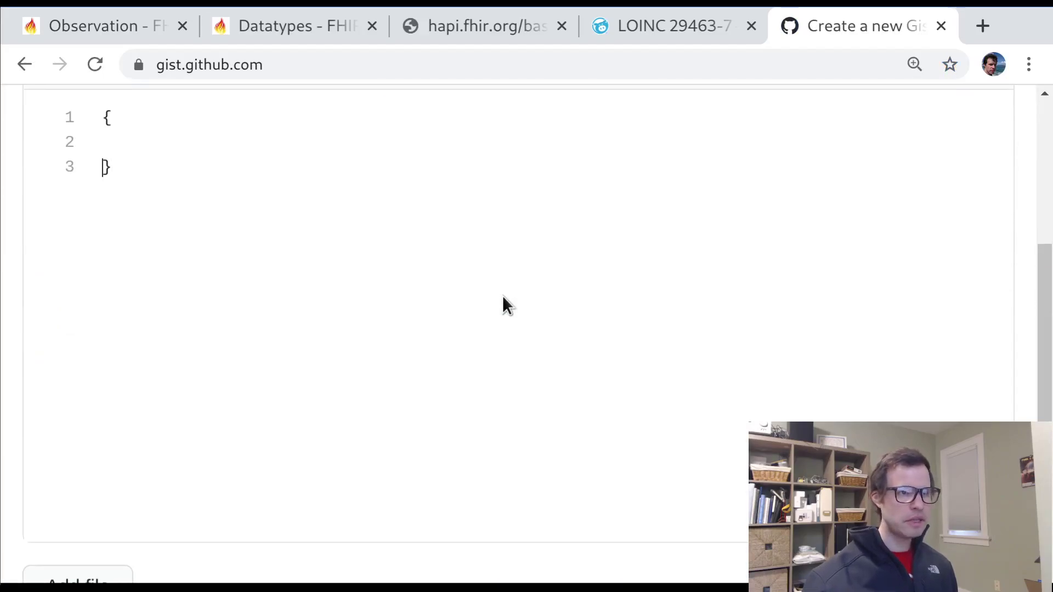
type("\"resourceTyep")
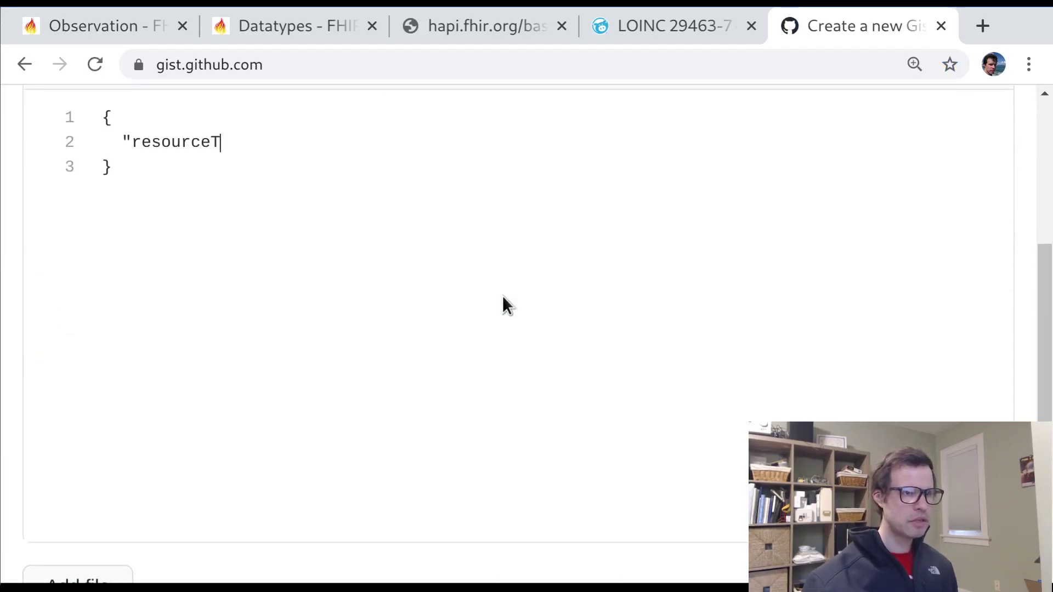
key("BackSpace")
key("BackSpace")
type("pe\": ")
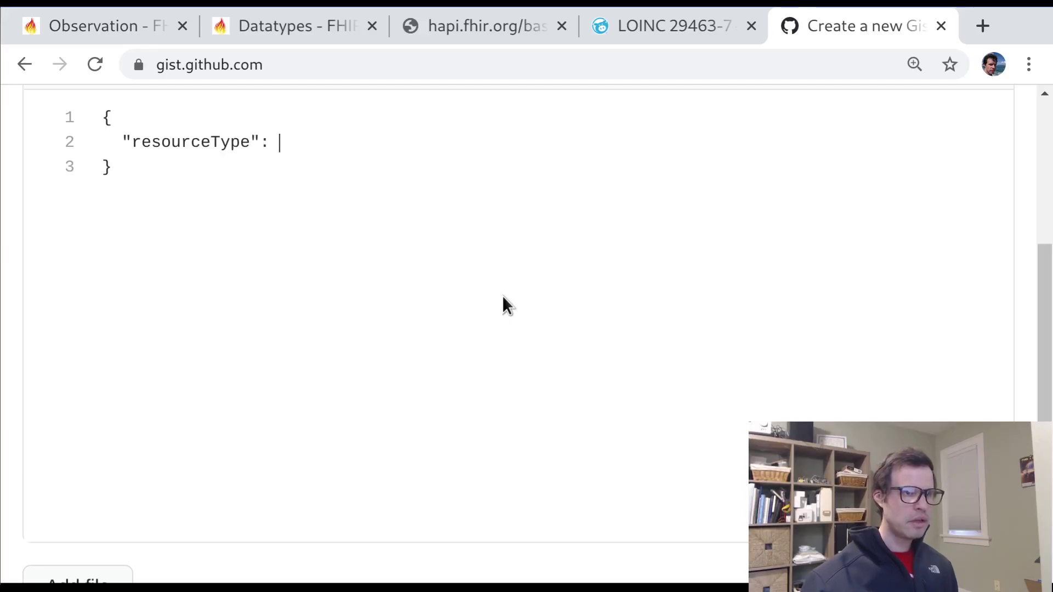
type("\"Observation\",")
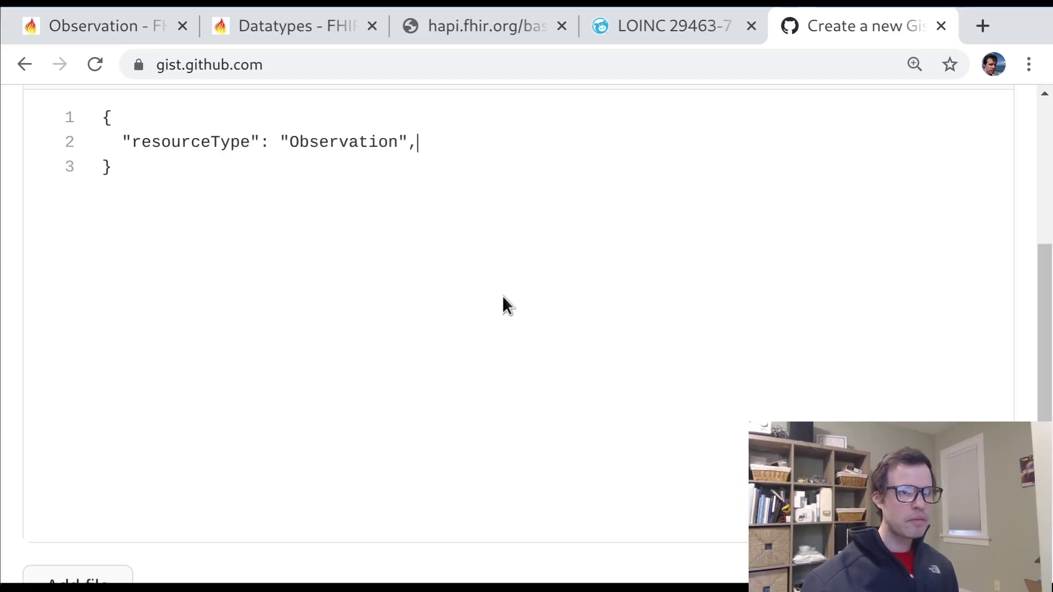
key("Return")
type("\"")
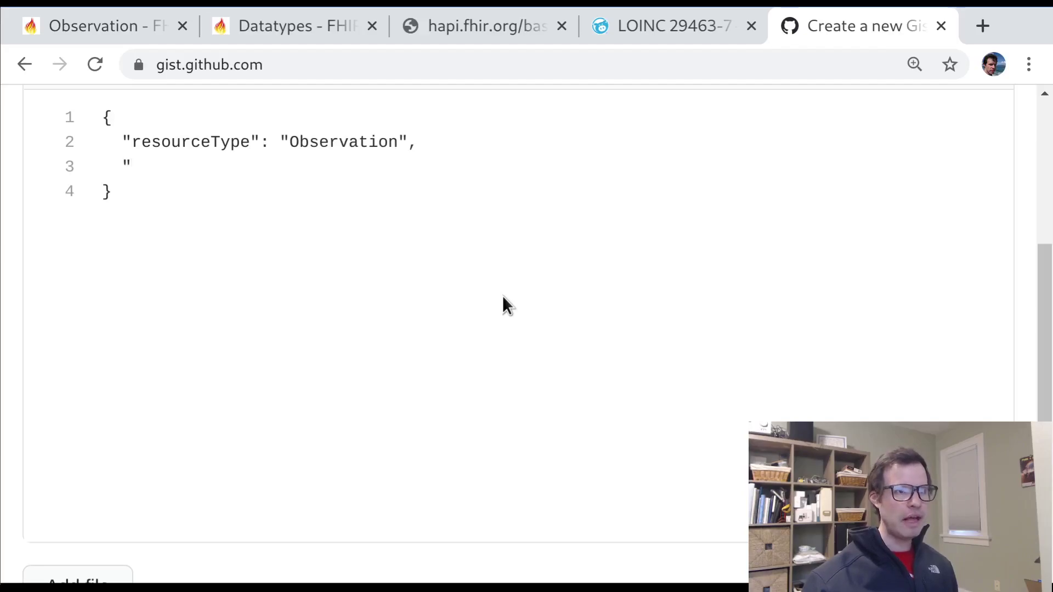
type("category:\"")
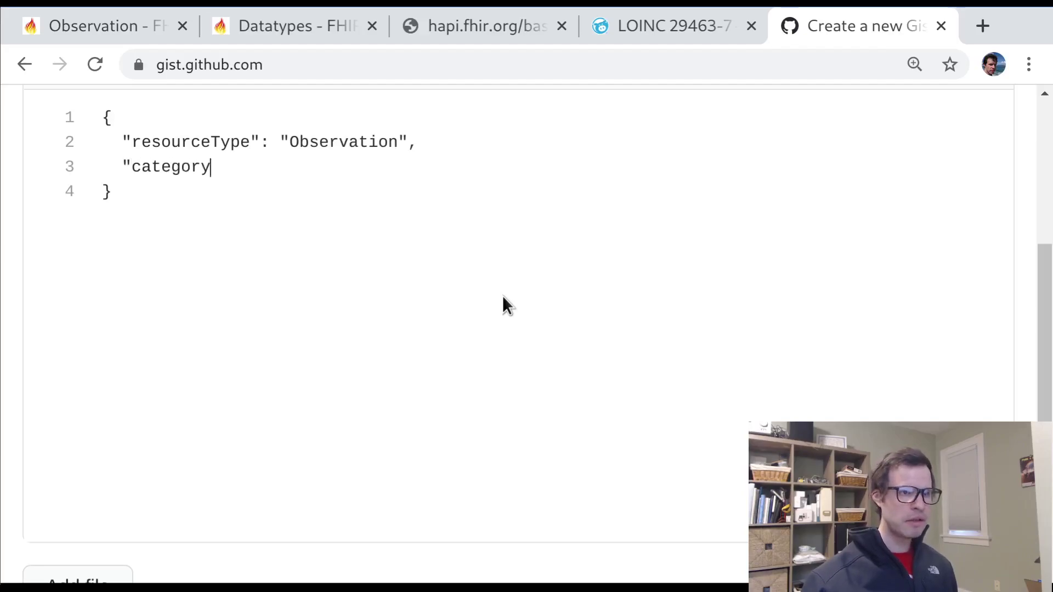
key("BackSpace")
key("BackSpace")
type("\": [],")
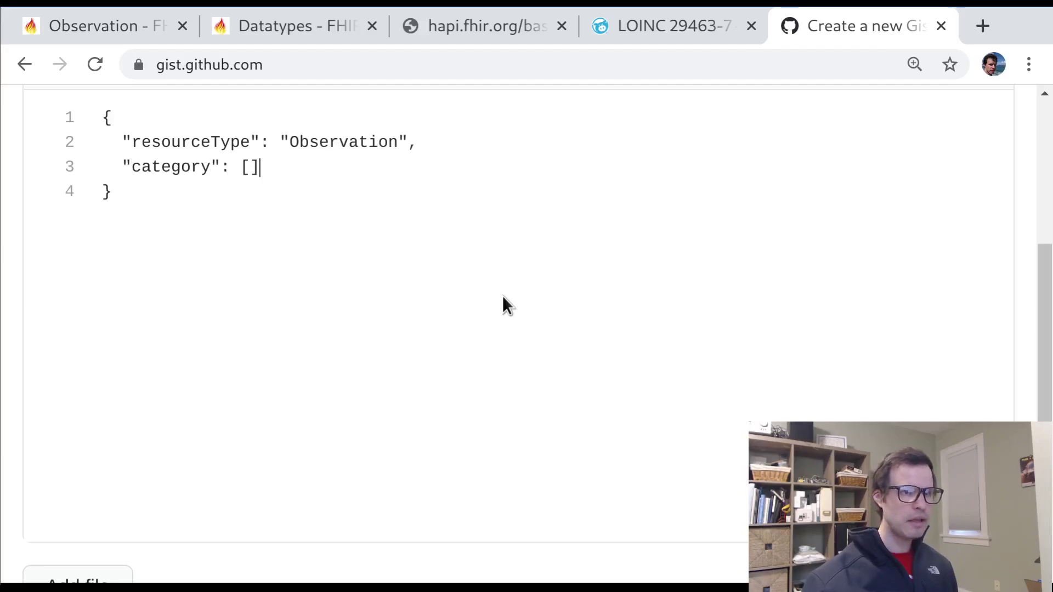
key("Return")
type("\"code\"")
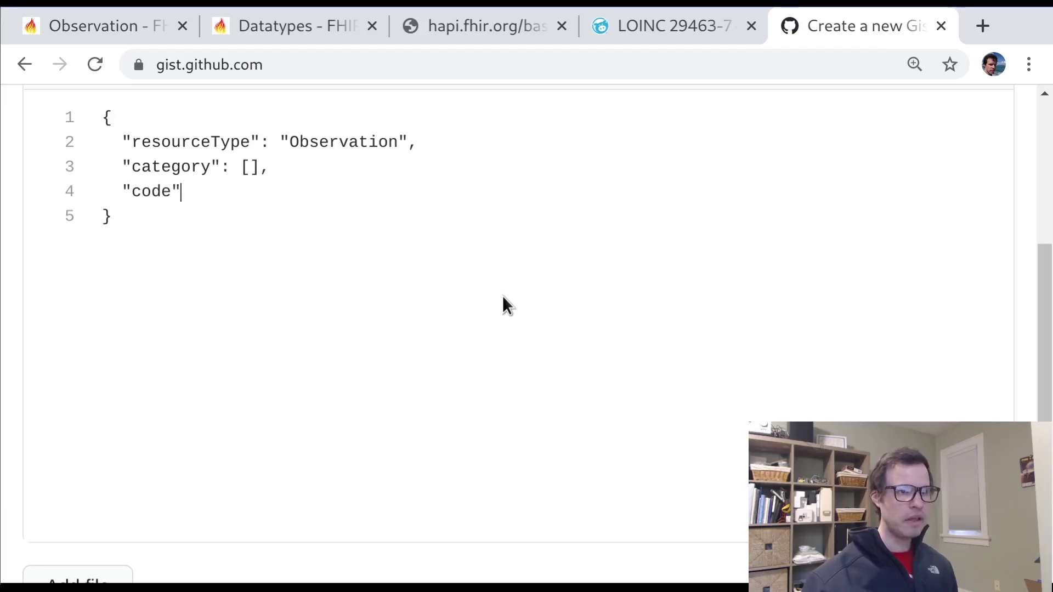
type(": {}")
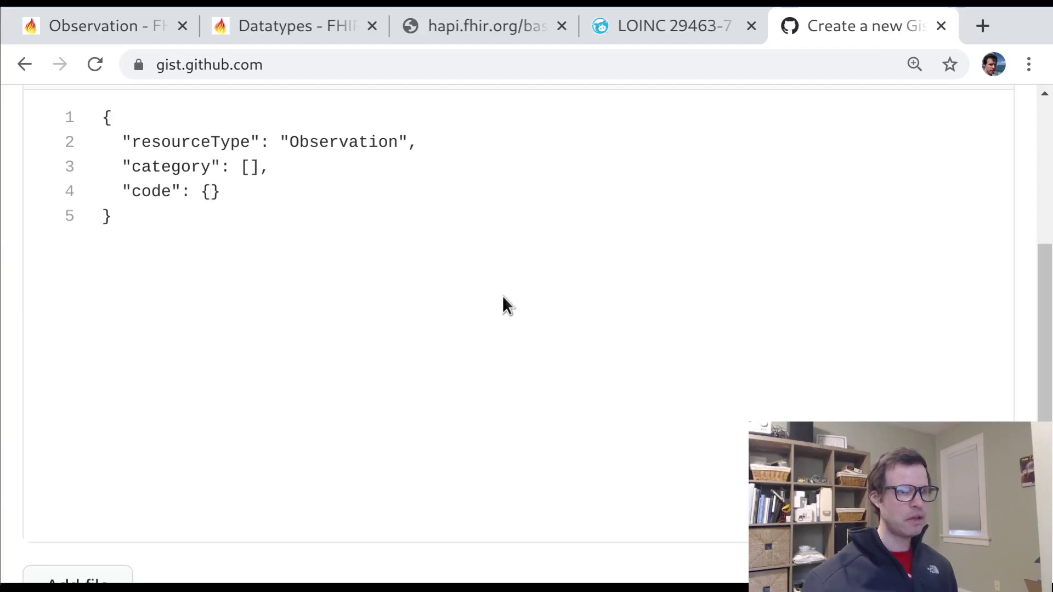
key("Return")
key("Return")
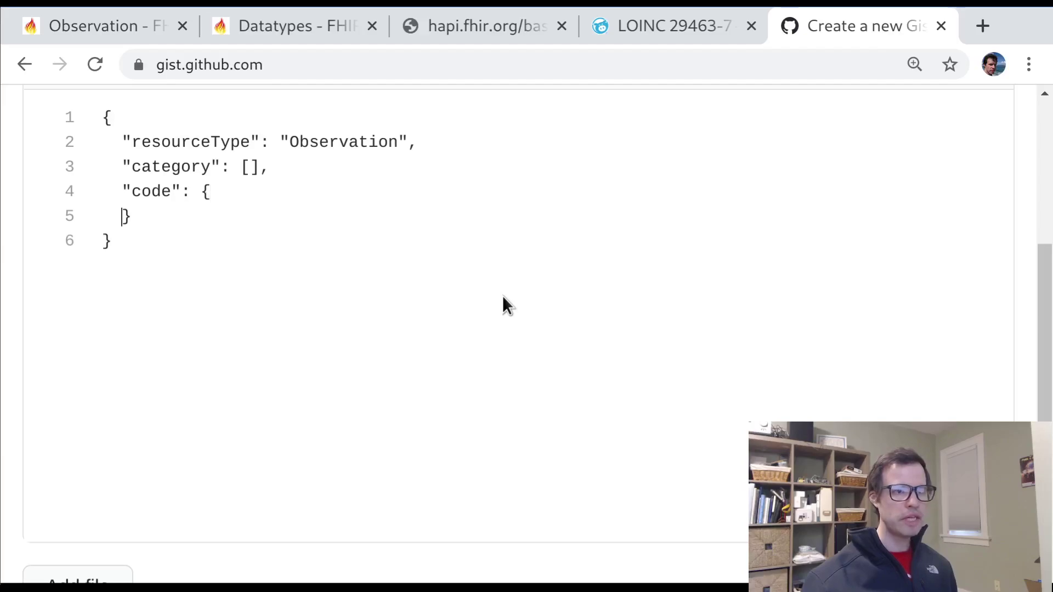
key("Up")
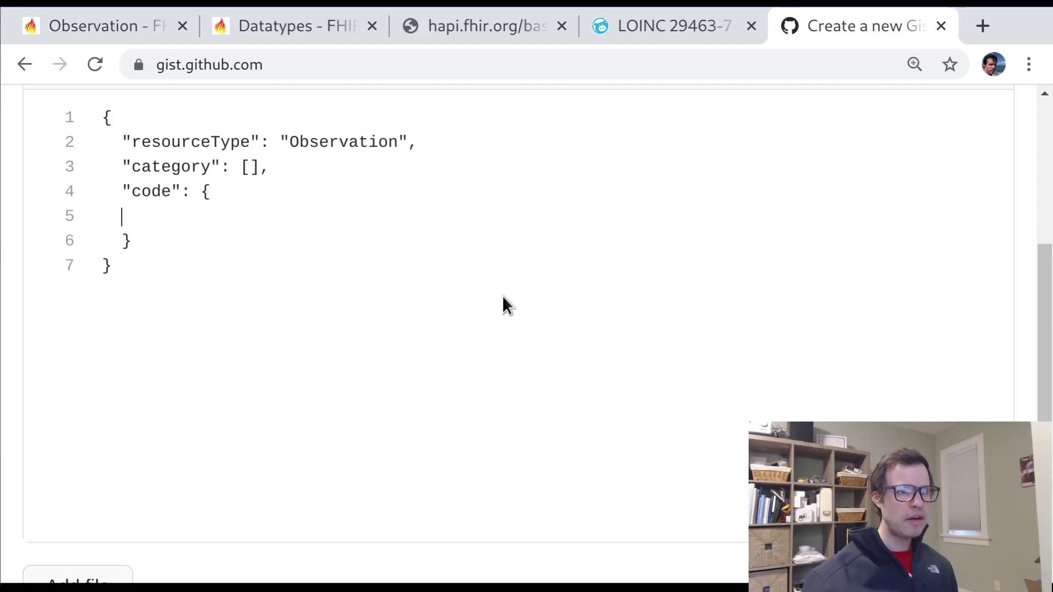
type("***")
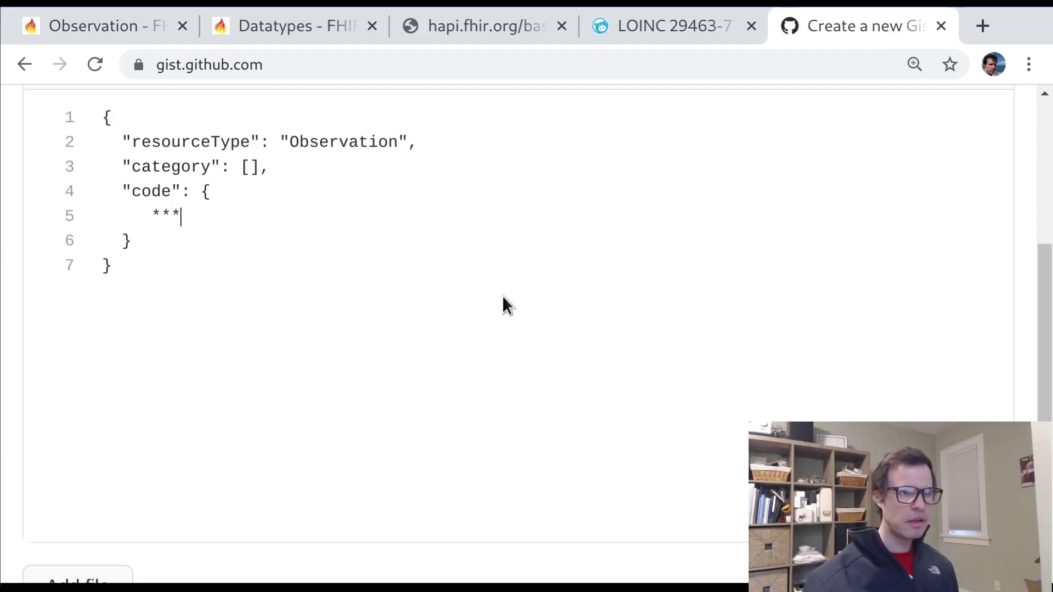
key("shift+Left")
key("shift+Left")
key("shift+Left")
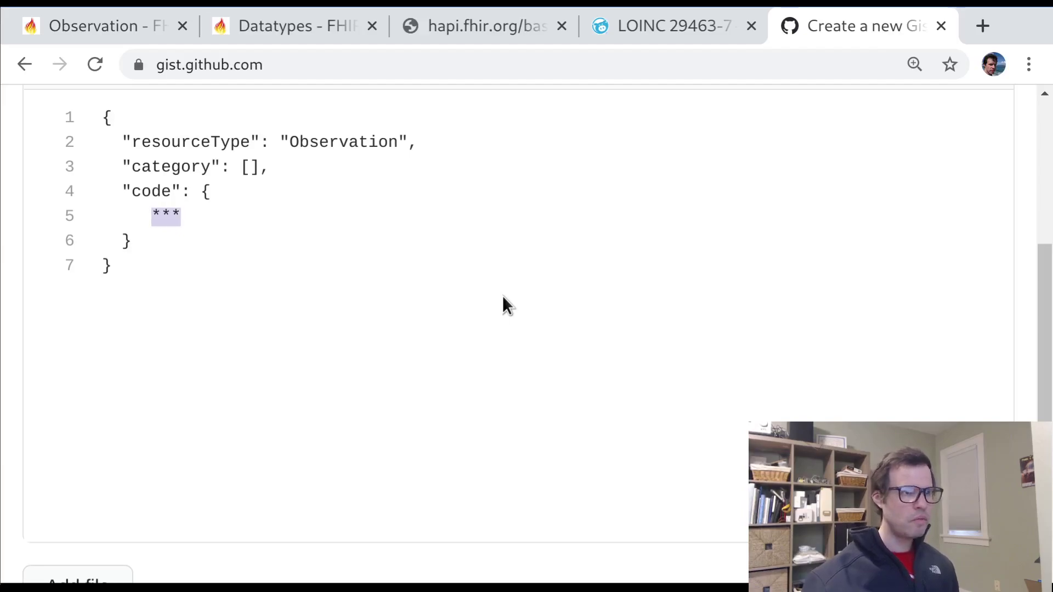
Fill the category array with two placeholder objects {***}, {***}
left_click(246, 166)
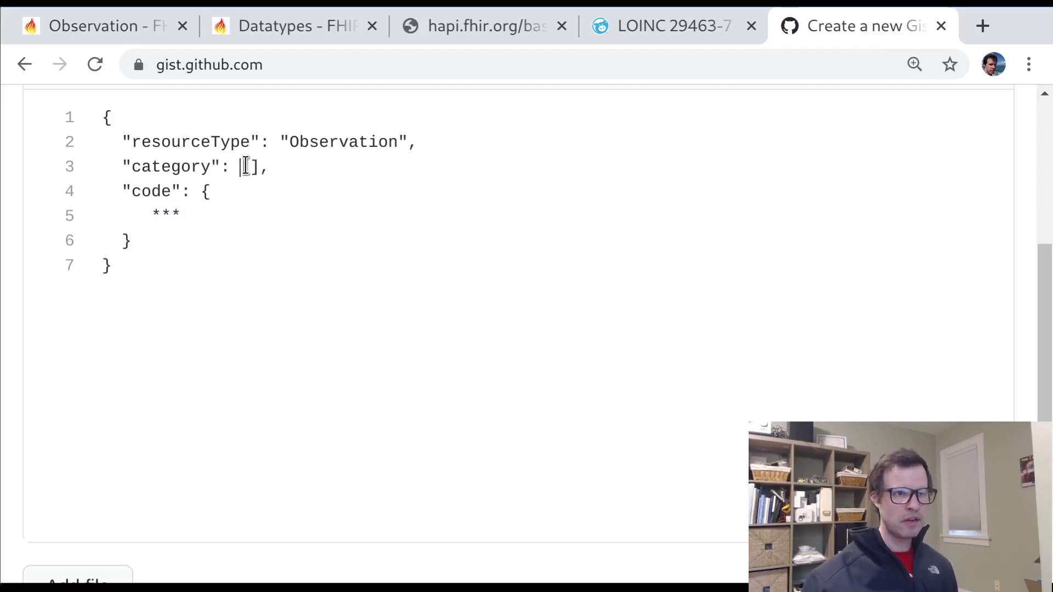
type("{***}")
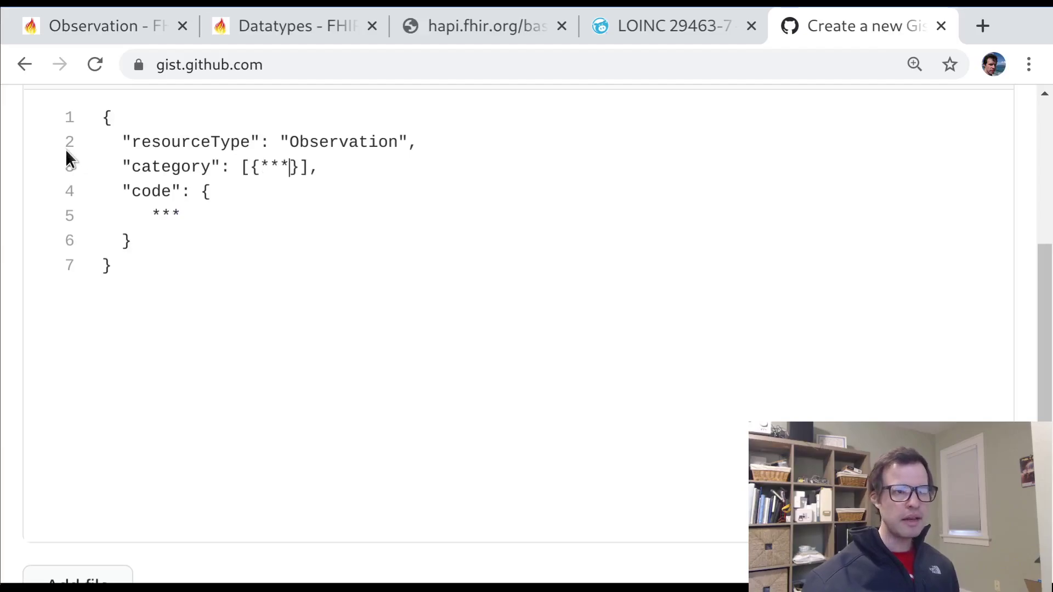
type(", {***}")
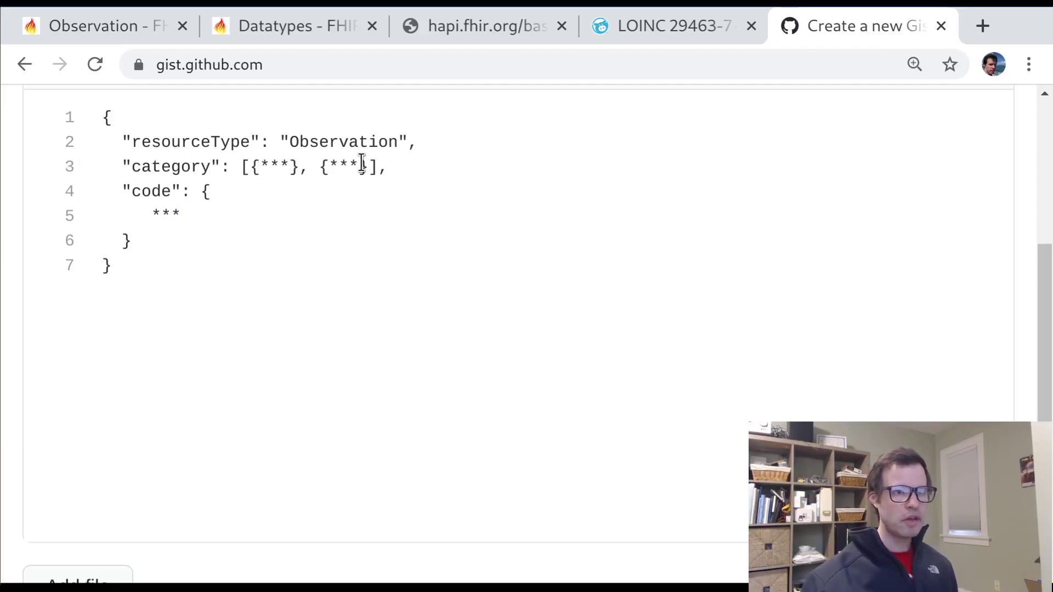
mouse_move(368, 171)
left_mouse_down()
mouse_move(324, 167)
mouse_move(374, 177)
left_mouse_up()
left_click(301, 167)
left_click(340, 324)
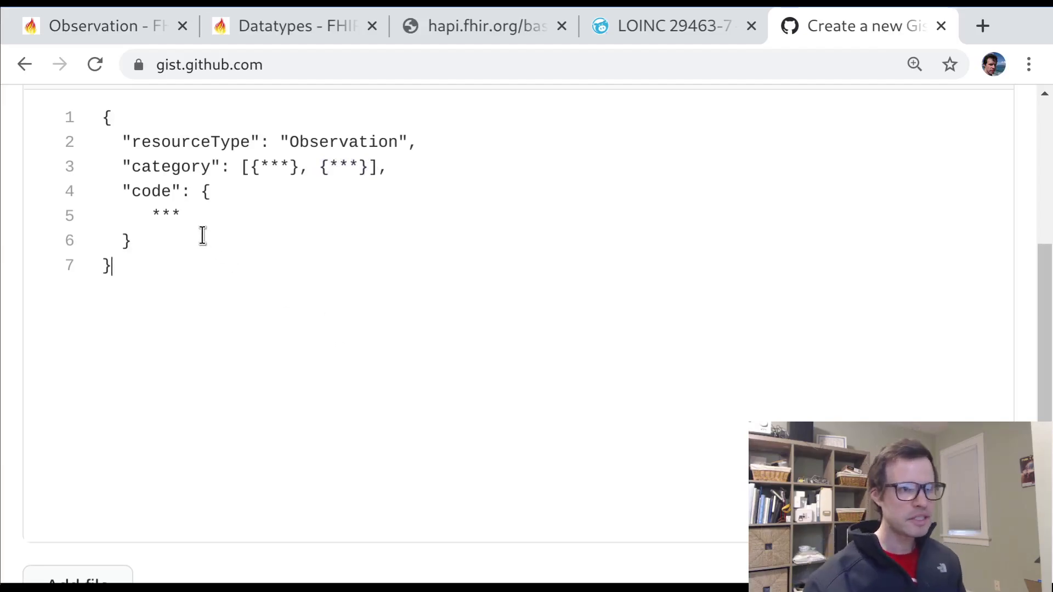
Replace the code placeholder with empty "system", "code" and "display" fields on separate lines
left_click(192, 216)
key("BackSpace")
key("BackSpace")
key("BackSpace")
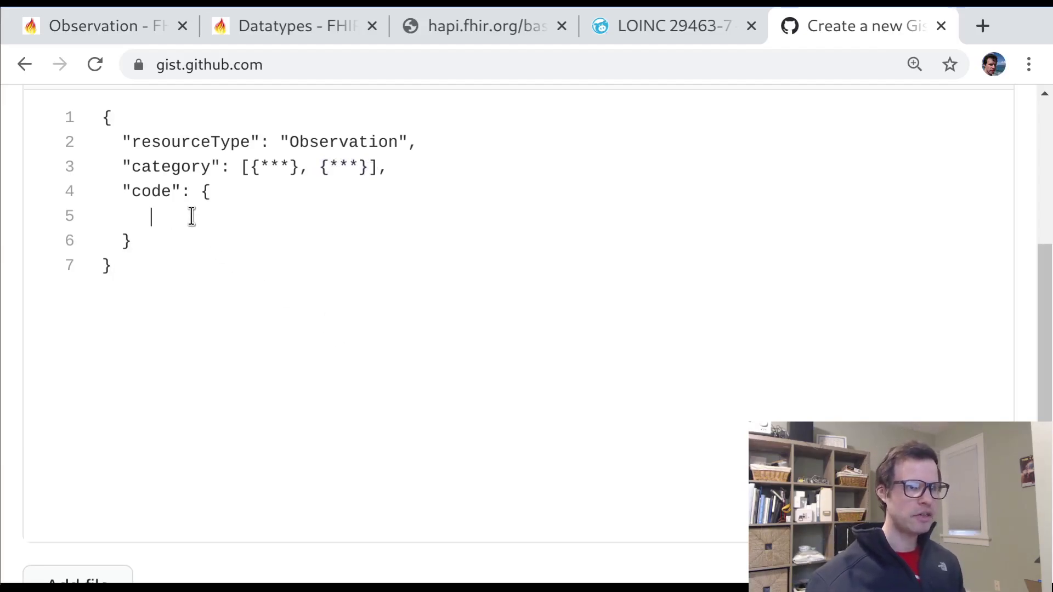
type("\"")
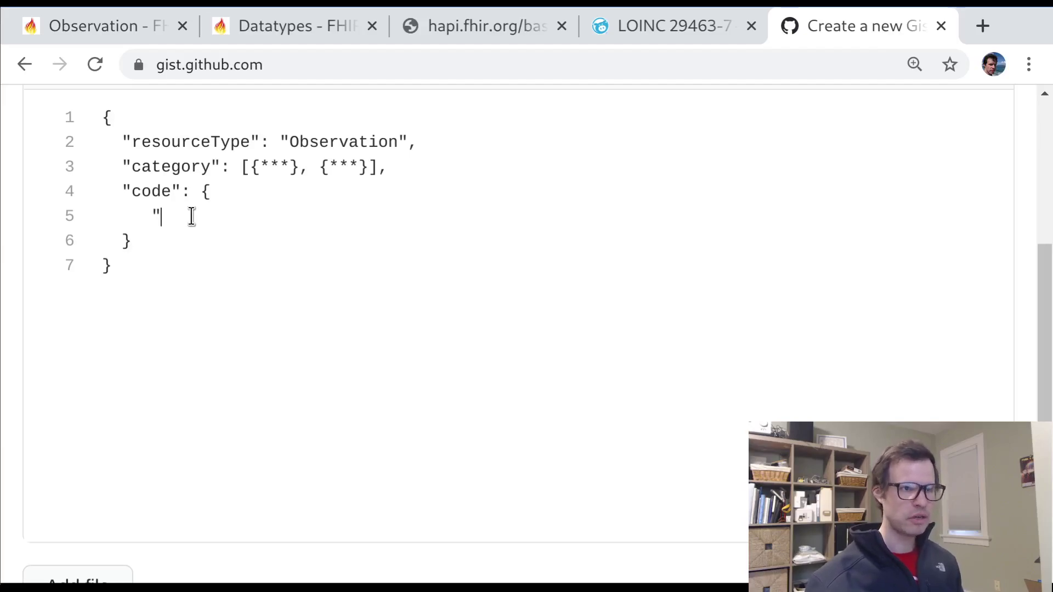
type("system\": ")
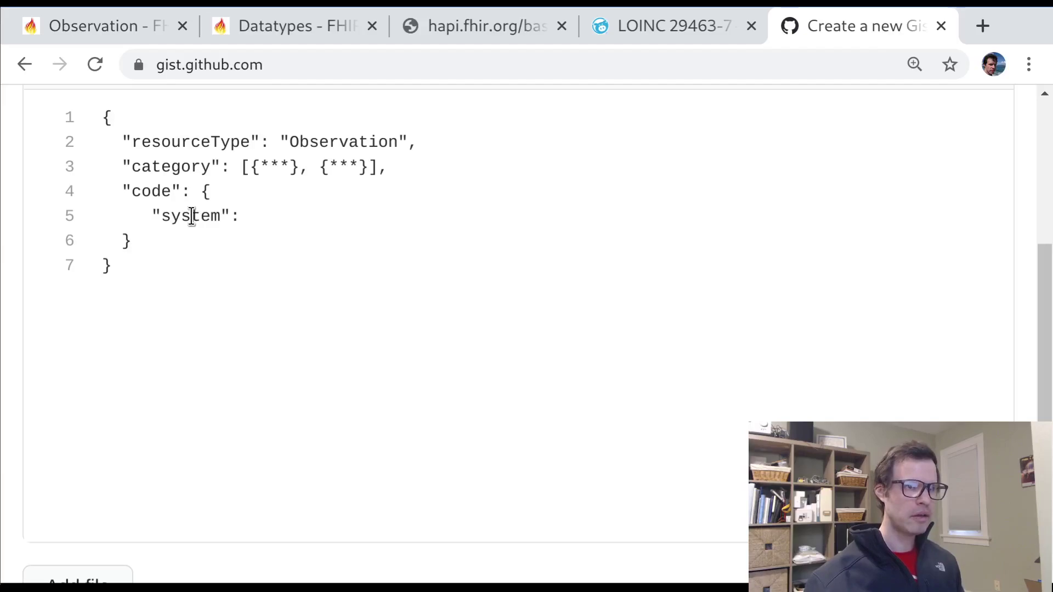
type(",")
key("Return")
type("\"code\"")
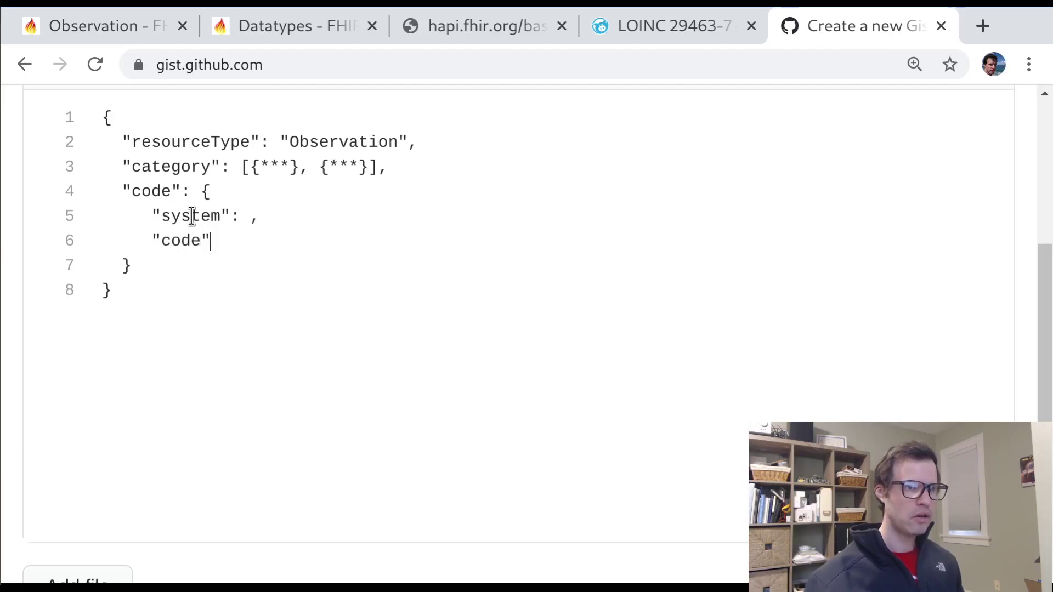
type(": ,")
key("Return")
type("\"dis")
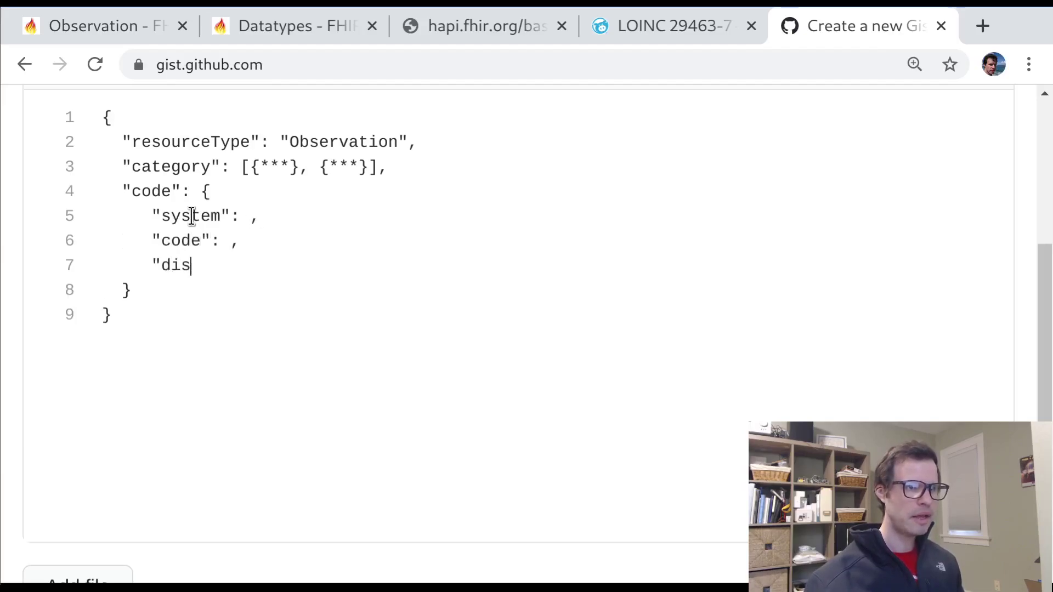
type("play\":")
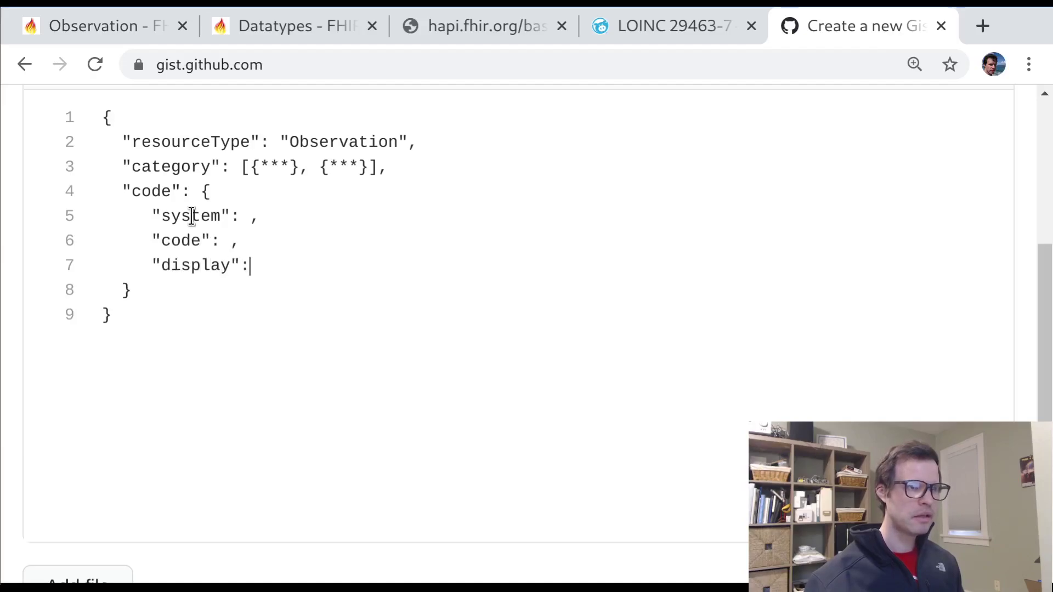
Add an empty "text" key and a "coding": [] array at the top of the code object
left_click_drag(267, 261, 74, 219)
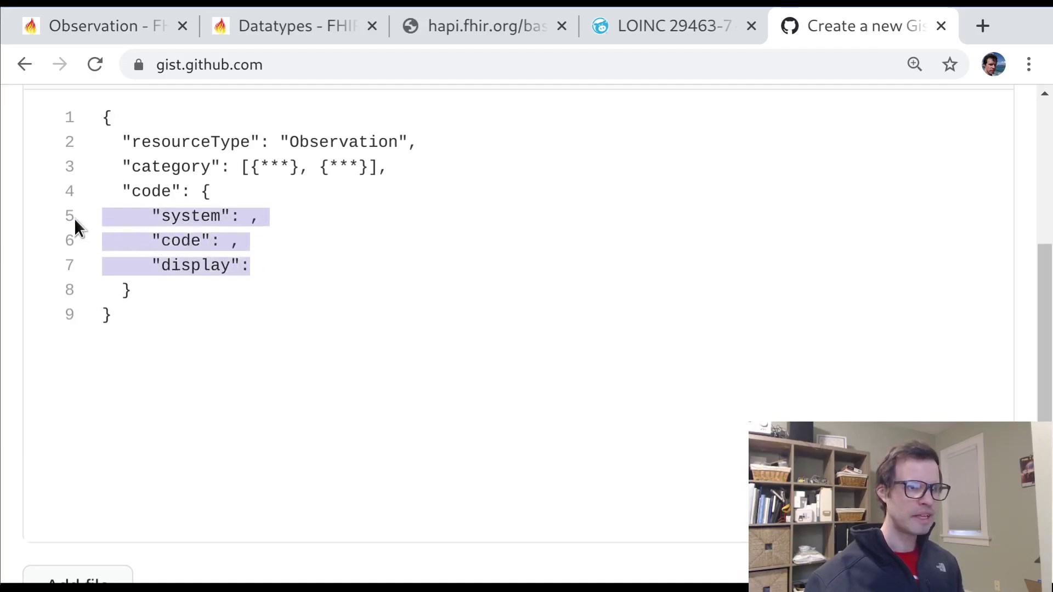
left_click(258, 193)
key("Return")
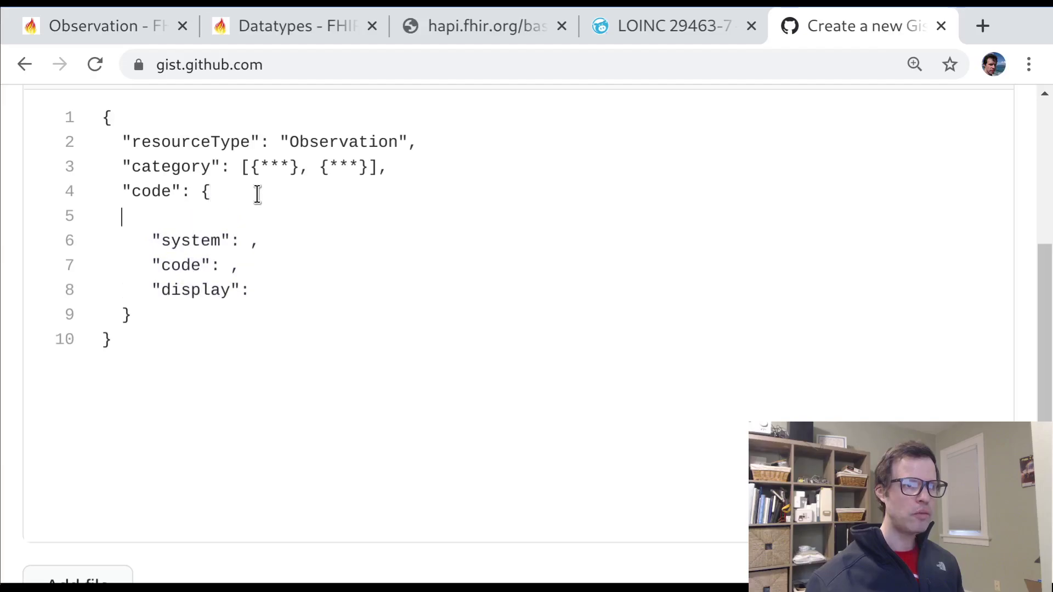
type("\"")
type("tesx")
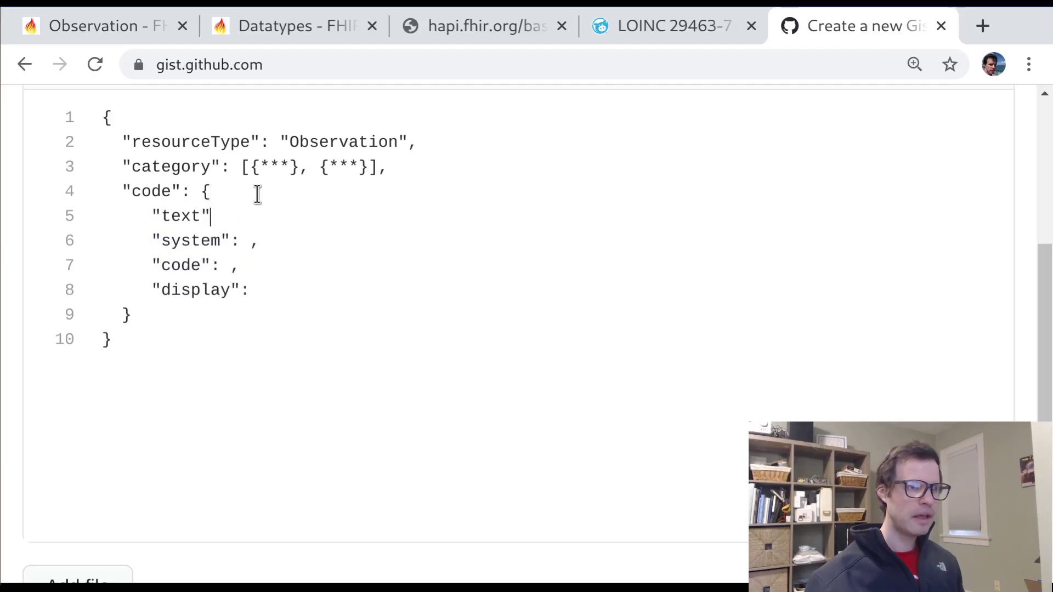
type(",")
key("Return")
type("\"coding")
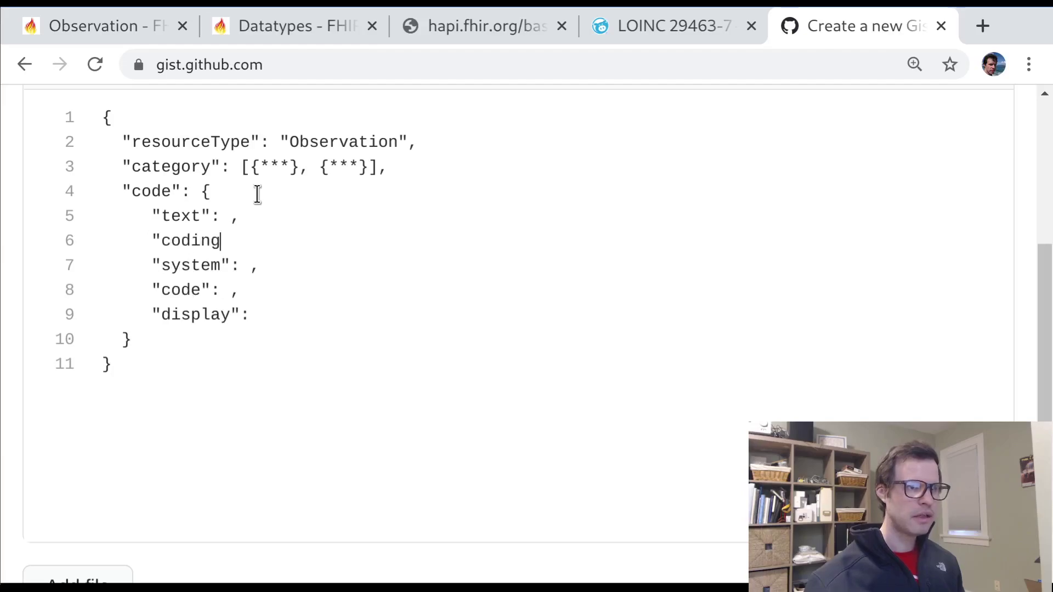
type("\": [")
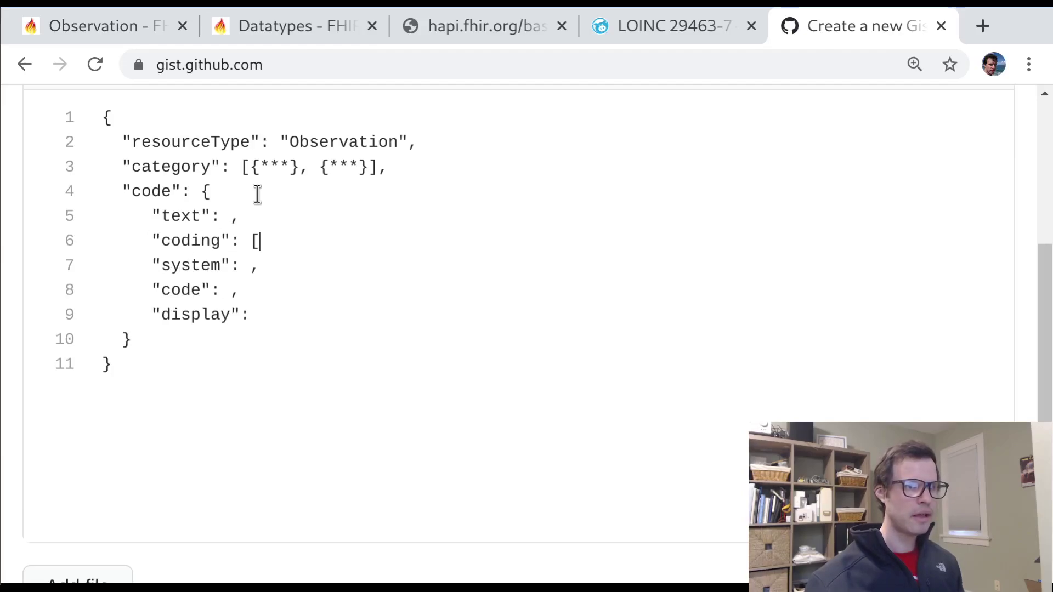
type("]")
Move the system, code and display fields into a single coding object and fix their indentation
key("Right")
key("shift+Down")
key("shift+Down")
key("shift+Down")
key("ctrl+c")
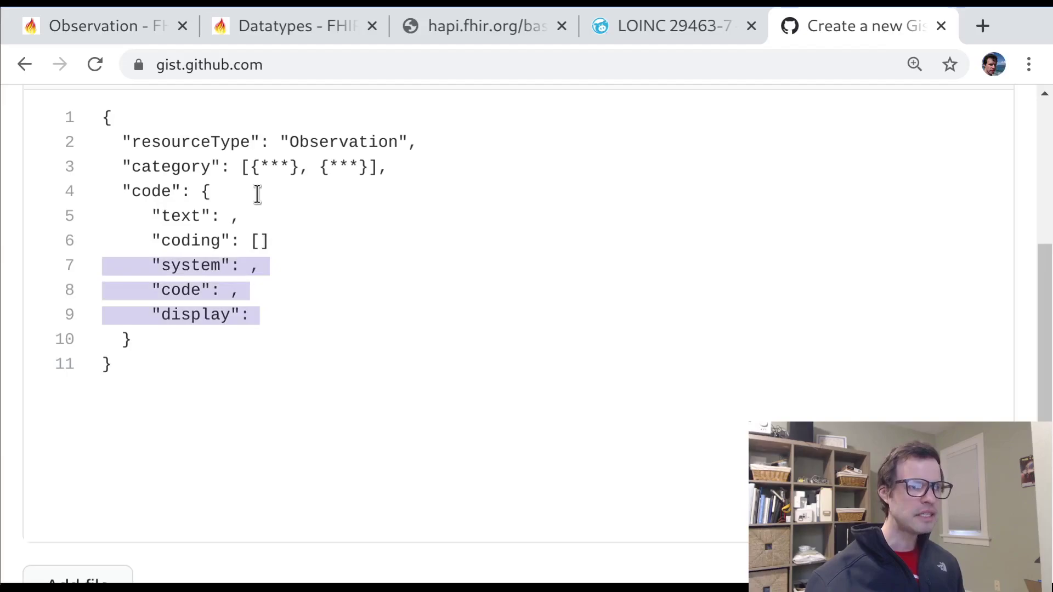
key("BackSpace")
type("{}")
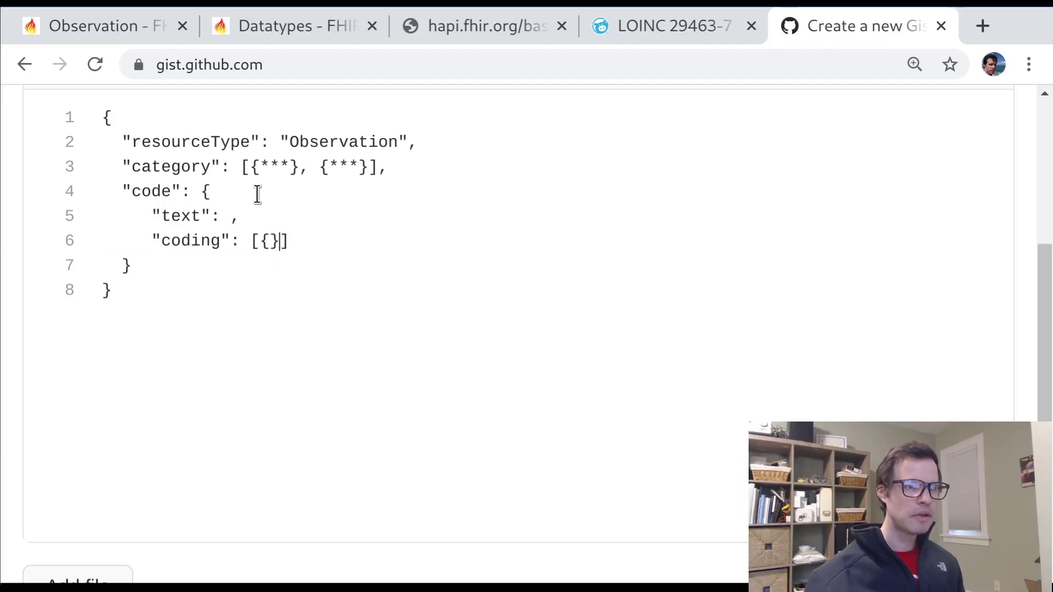
key("Return")
key("ctrl+v")
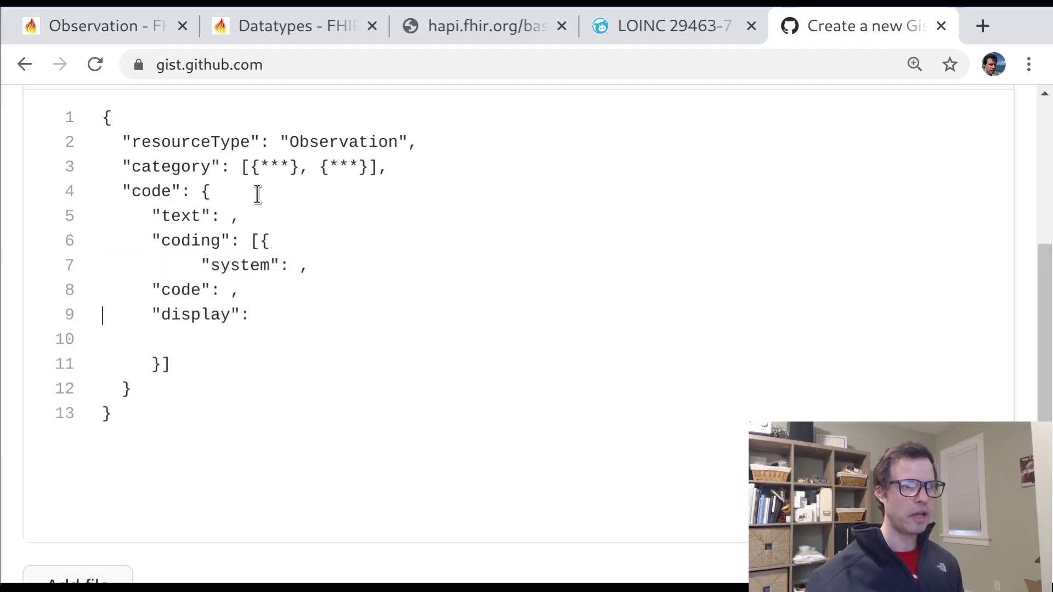
key("Up")
key("Down")
key("Up")
key("Up")
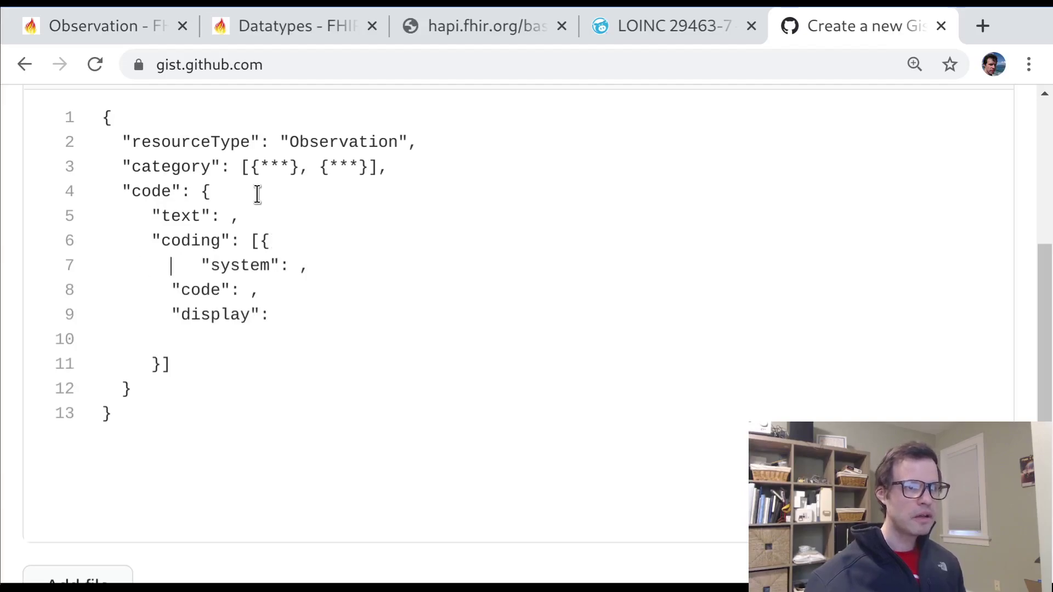
key("Right")
key("Right")
key("Right")
key("BackSpace")
key("BackSpace")
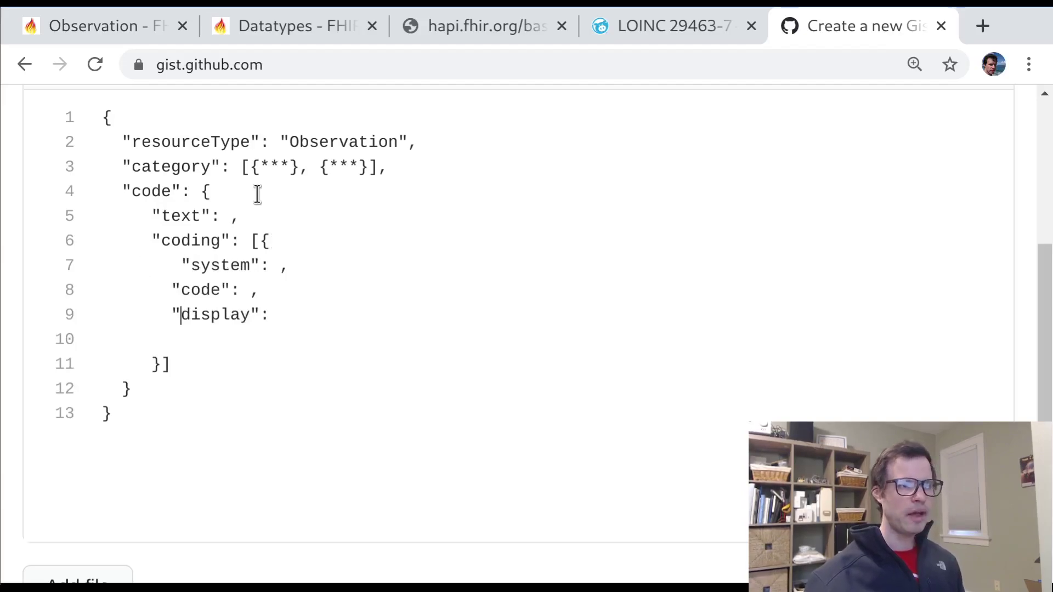
key("Up")
key("BackSpace")
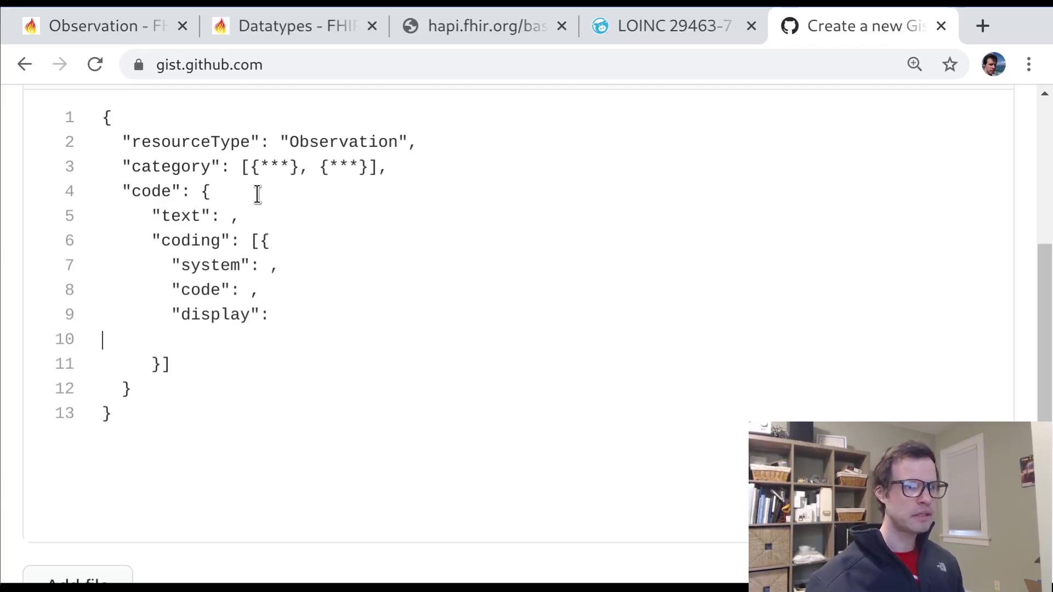
key("BackSpace")
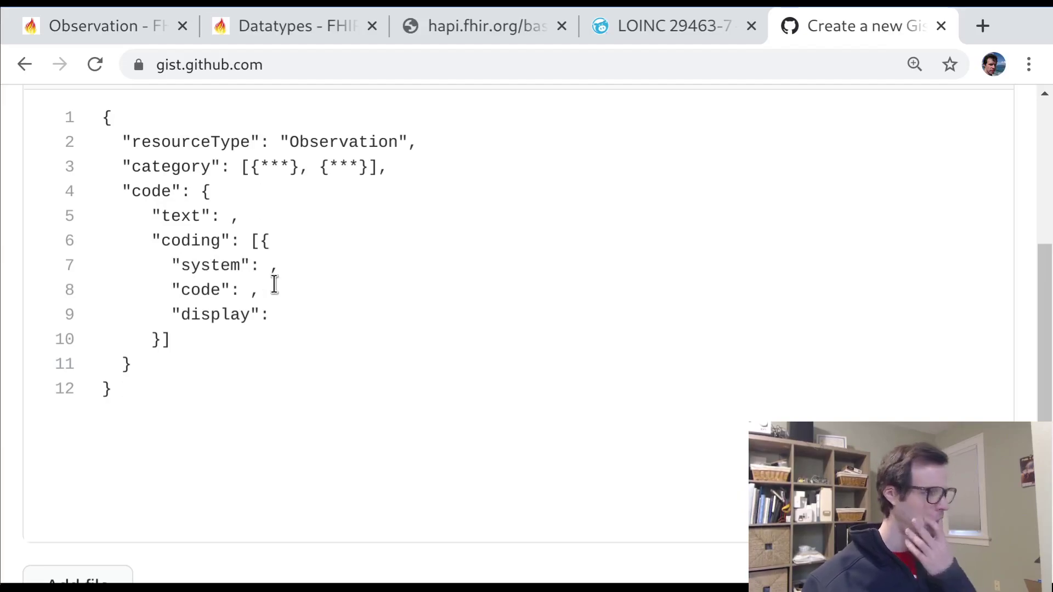
Select the coding entry's system, code and display field block
left_click(252, 241)
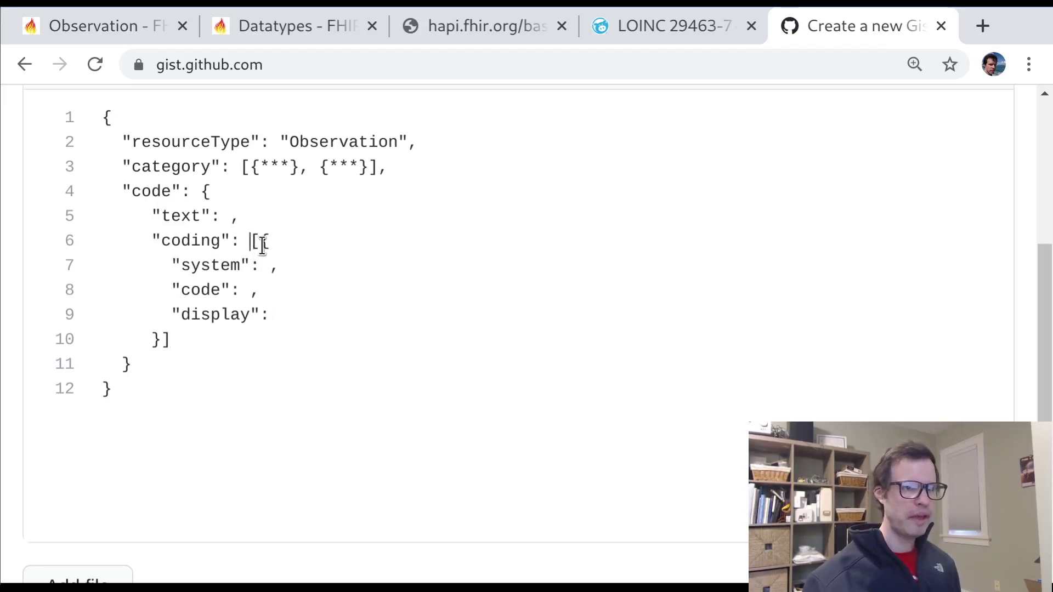
left_click_drag(262, 244, 163, 340)
key("ctrl+c")
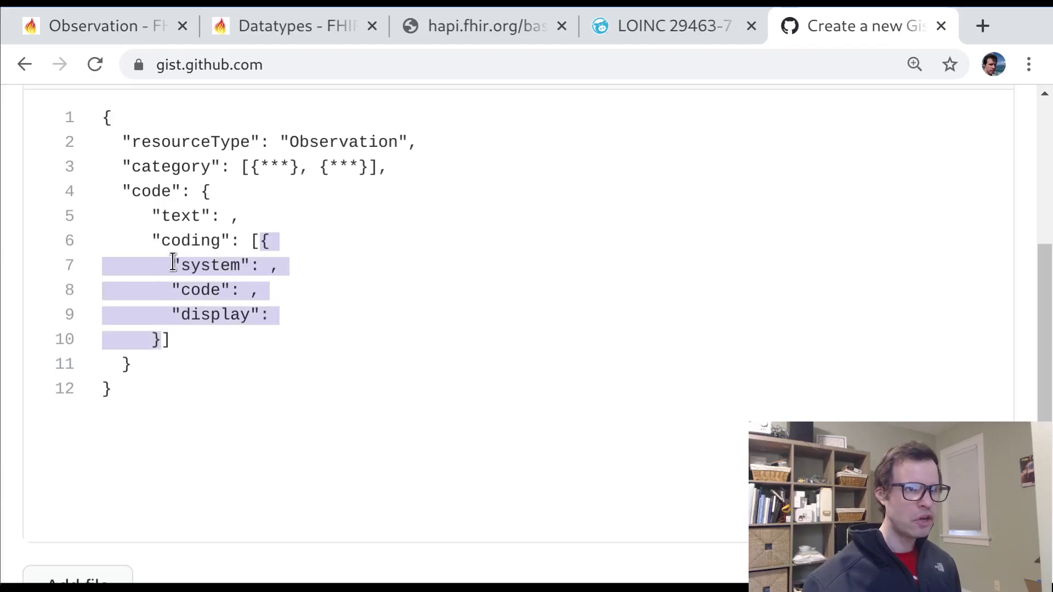
double_click(211, 291)
double_click(158, 191)
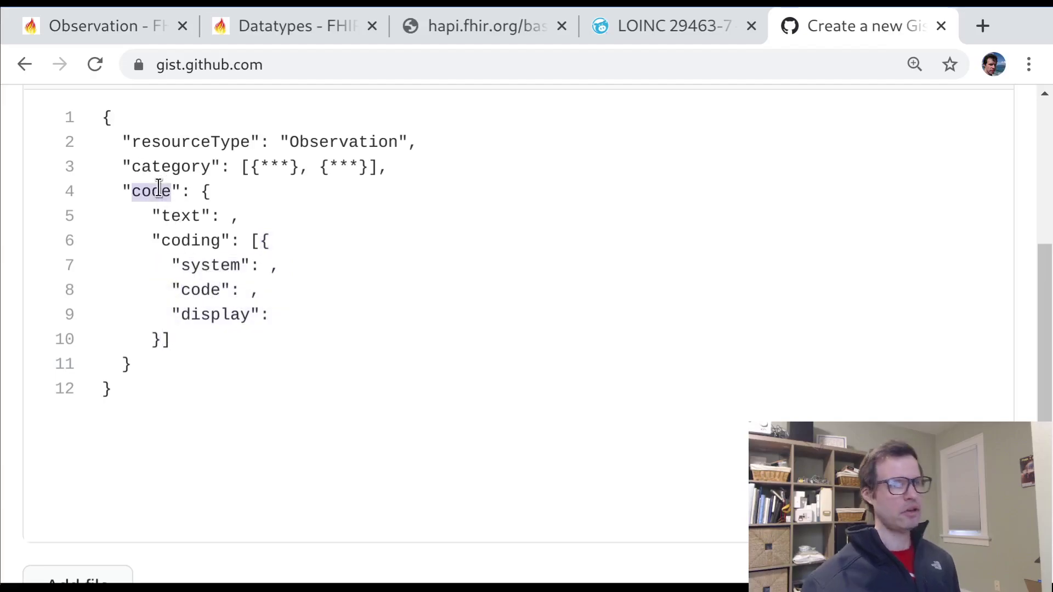
Paste the field block over both {***} category placeholders
left_click(262, 166)
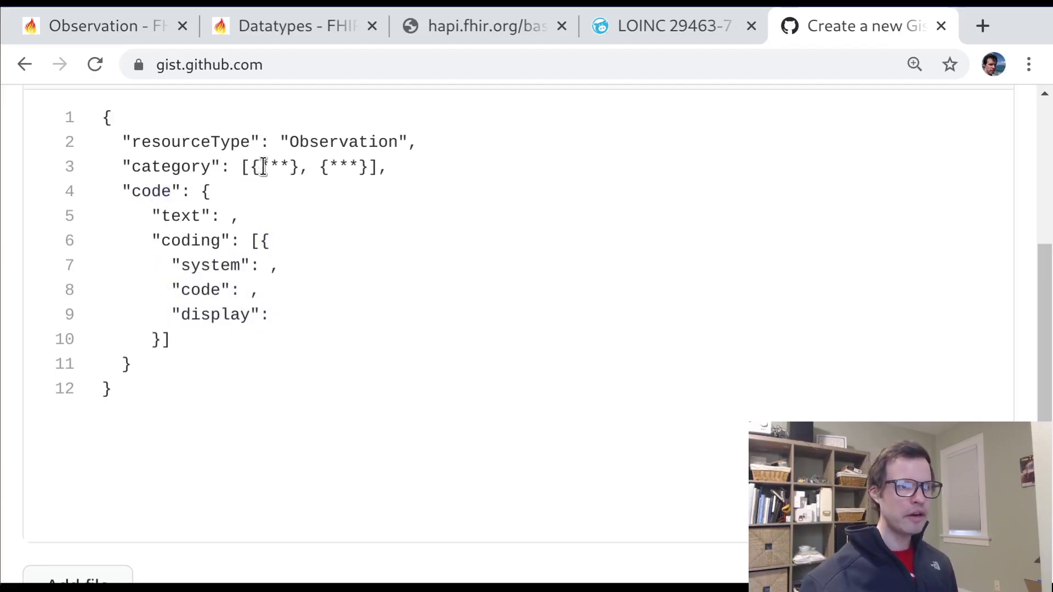
left_click_drag(265, 166, 296, 167)
key("ctrl+v")
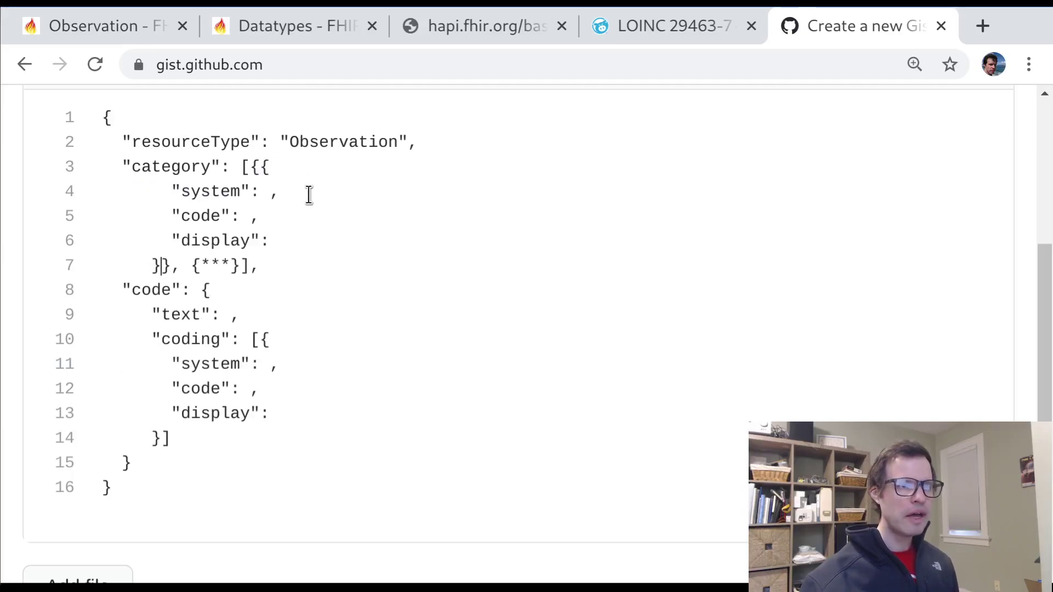
key("ctrl+z")
key("Right")
key("Right")
key("BackSpace")
key("BackSpace")
key("BackSpace")
key("BackSpace")
key("BackSpace")
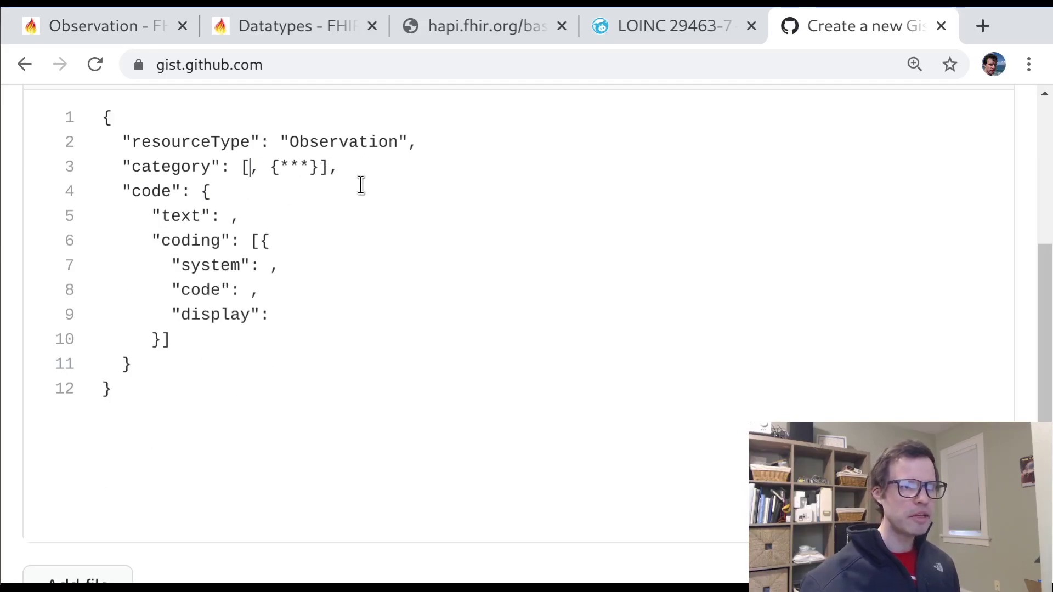
key("ctrl+v")
key("shift+Right")
key("shift+Right")
key("shift+Right")
key("shift+Right")
key("shift+Right")
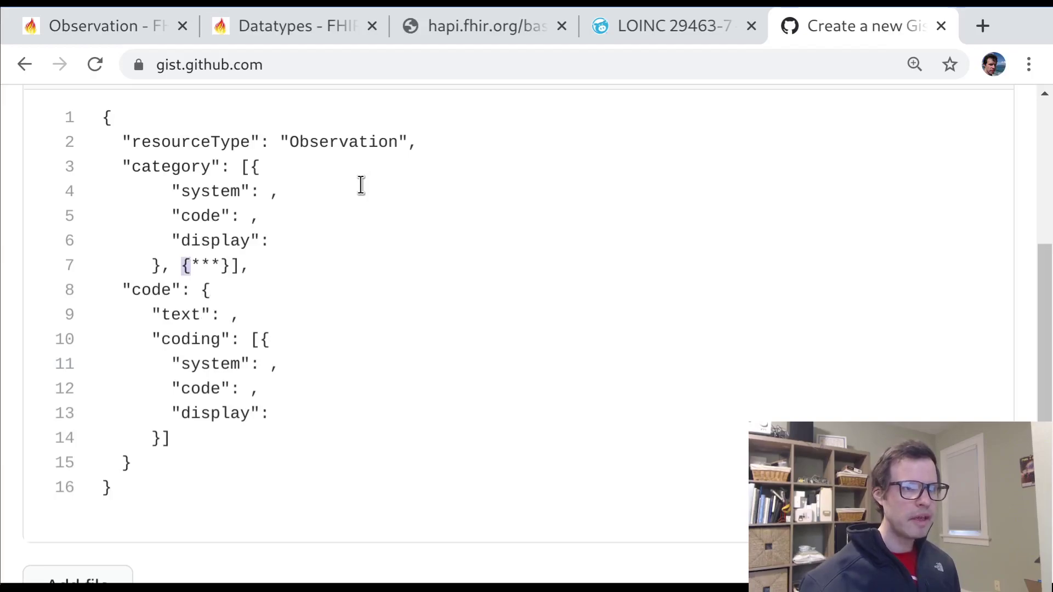
key("ctrl+v")
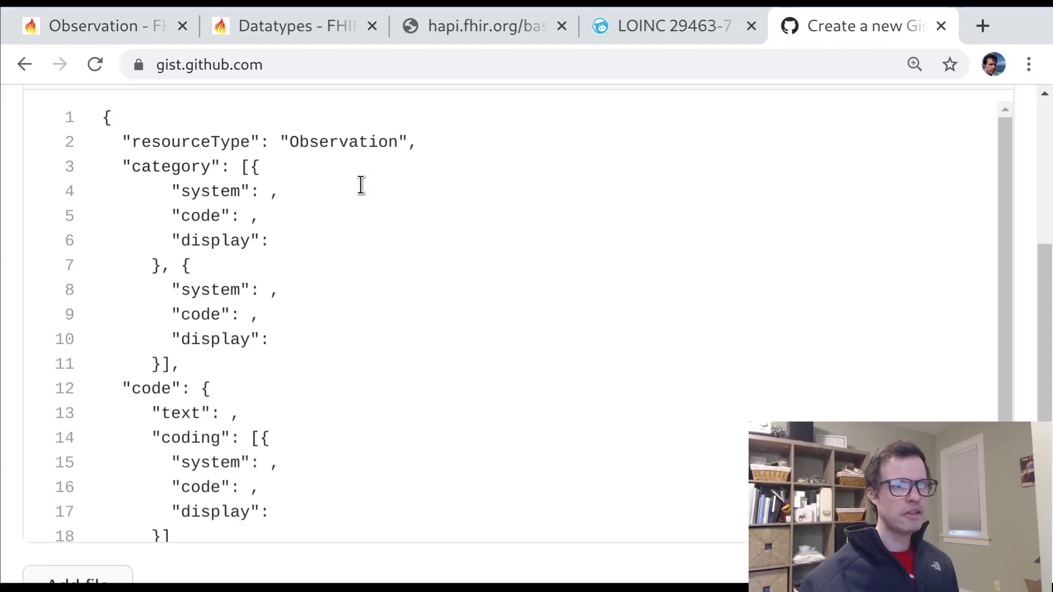
scroll(361, 185, "down", 1)
scroll(360, 186, "up", 1)
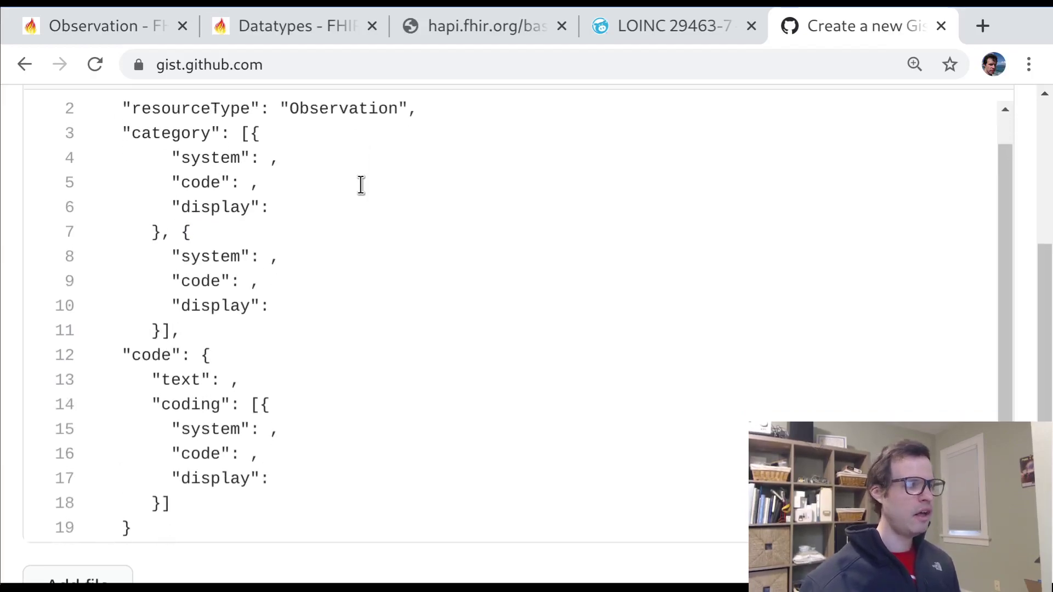
double_click(324, 110)
left_click(325, 111)
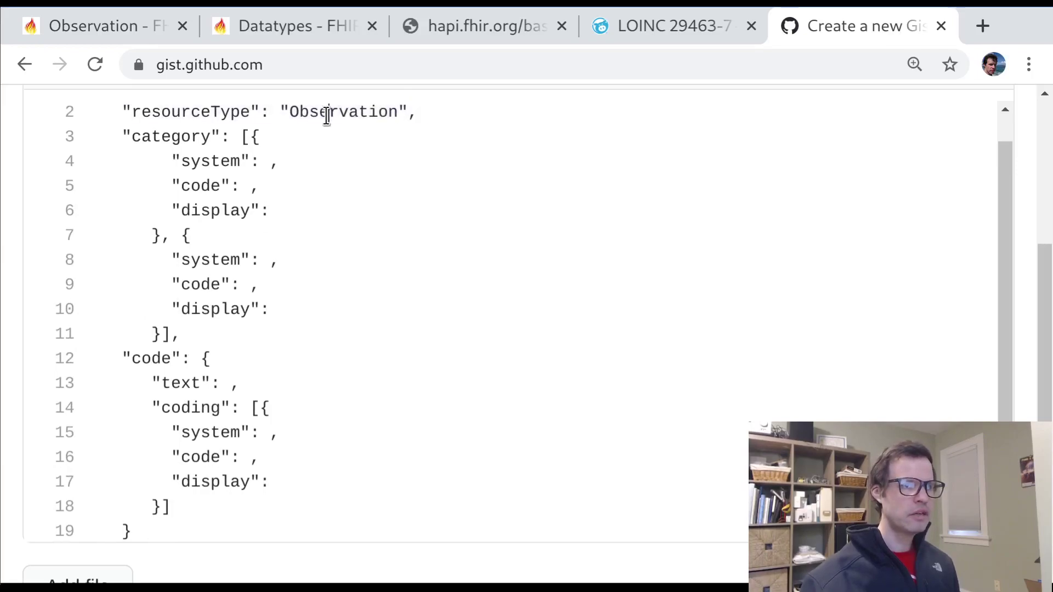
triple_click(191, 142)
left_click_drag(193, 145, 254, 312)
double_click(158, 346)
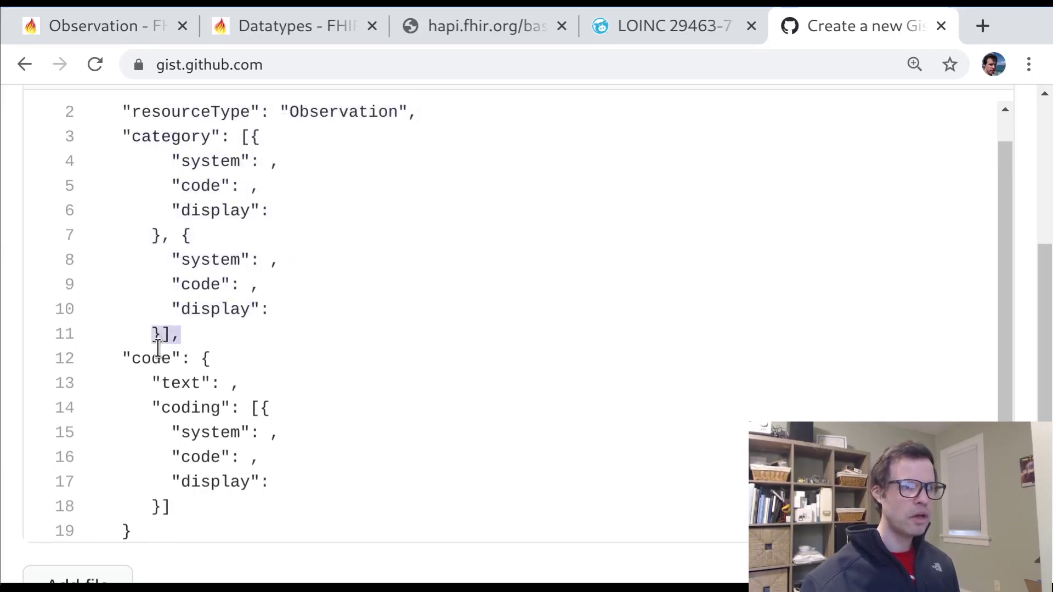
left_click(160, 358)
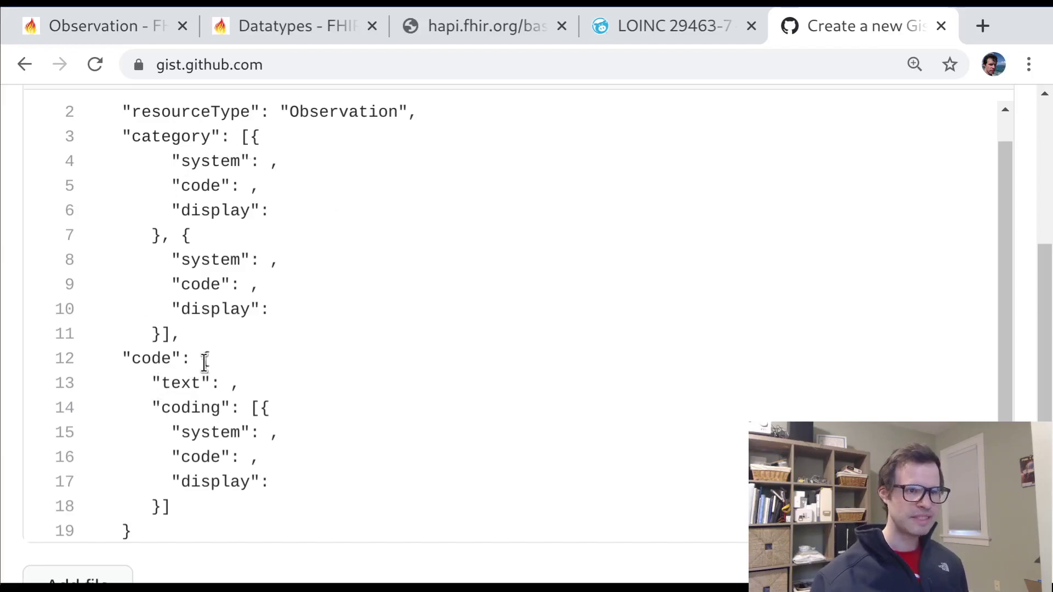
left_click_drag(204, 362, 128, 532)
key("ctrl+c")
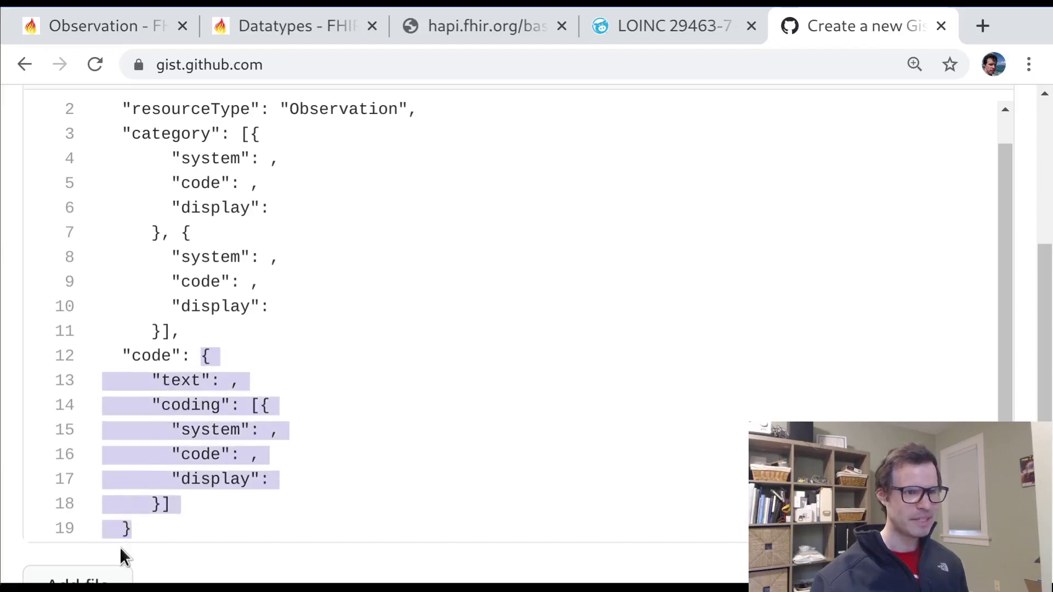
left_click_drag(249, 136, 160, 238)
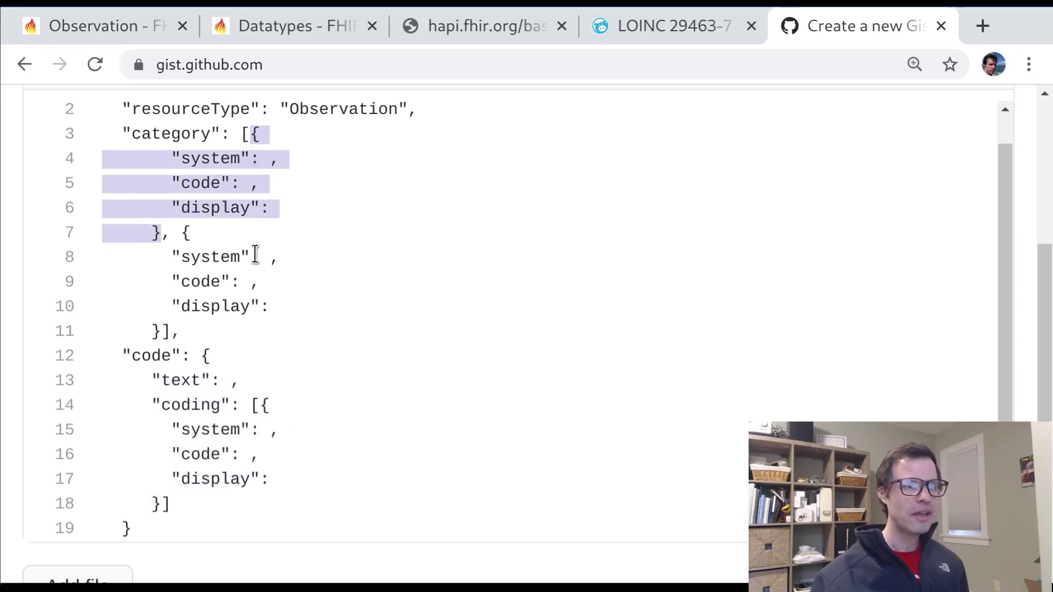
Paste the text-plus-coding structure into both category entries and indent them two spaces
key("ctrl+v")
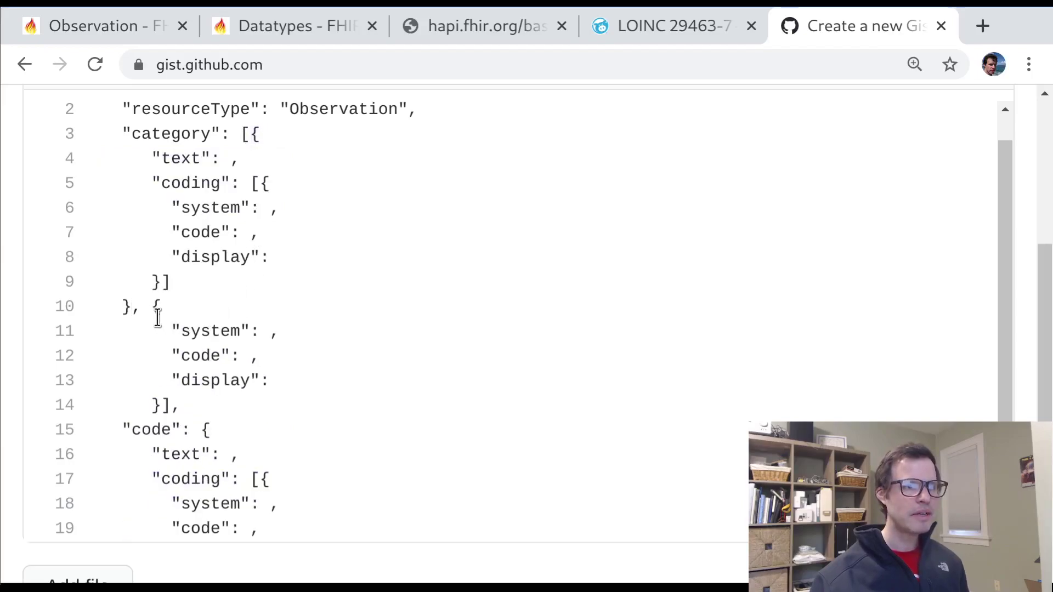
left_click_drag(152, 309, 151, 404)
key("ctrl+v")
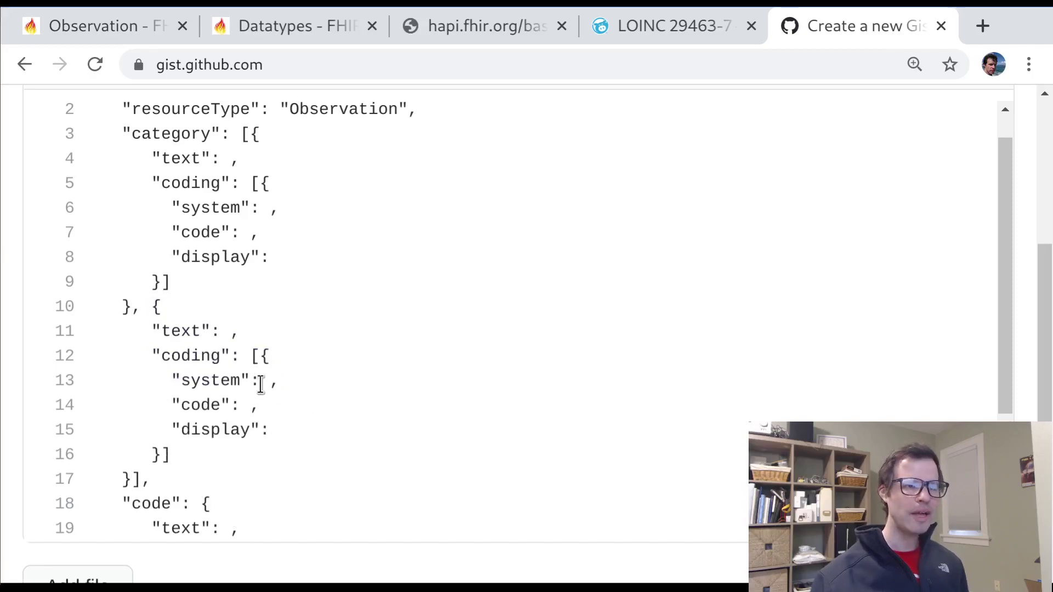
left_click_drag(174, 455, 101, 168)
key("Tab")
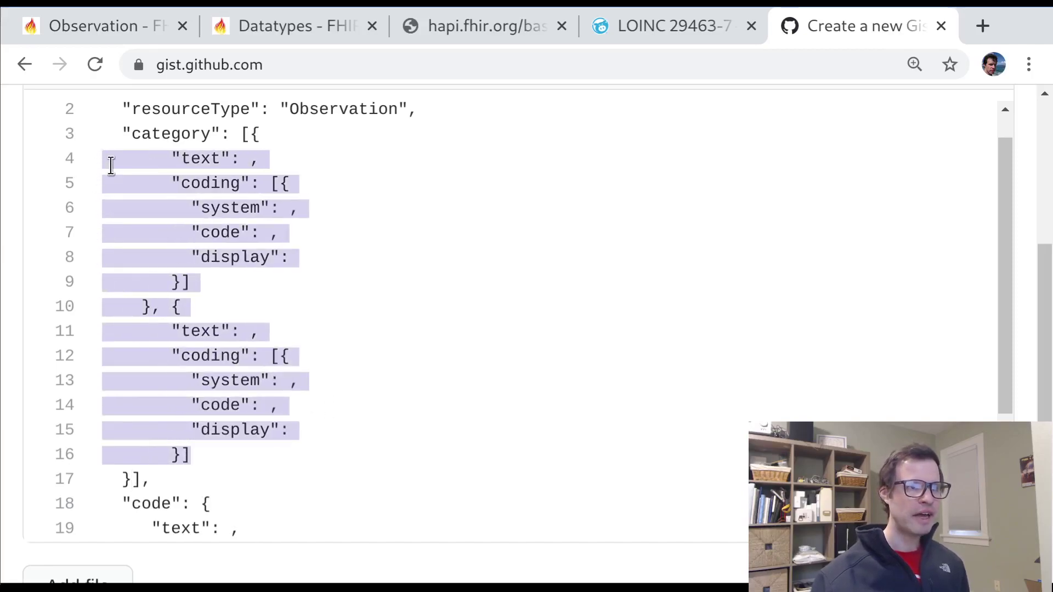
left_click(223, 241)
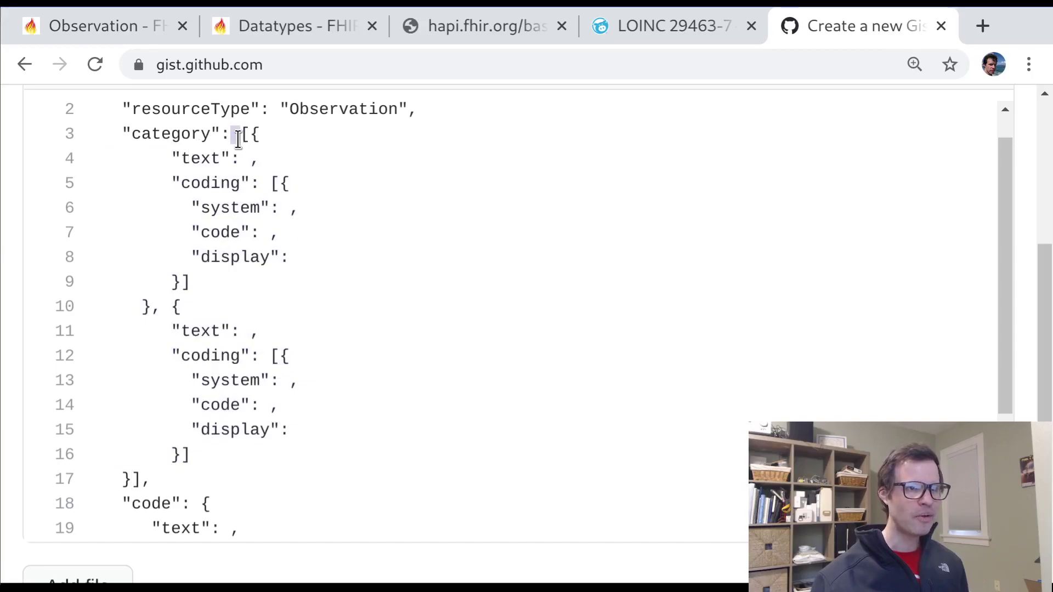
Review the first category's text and coding lines and the whole category array
left_click_drag(211, 161, 240, 299)
left_click(240, 299)
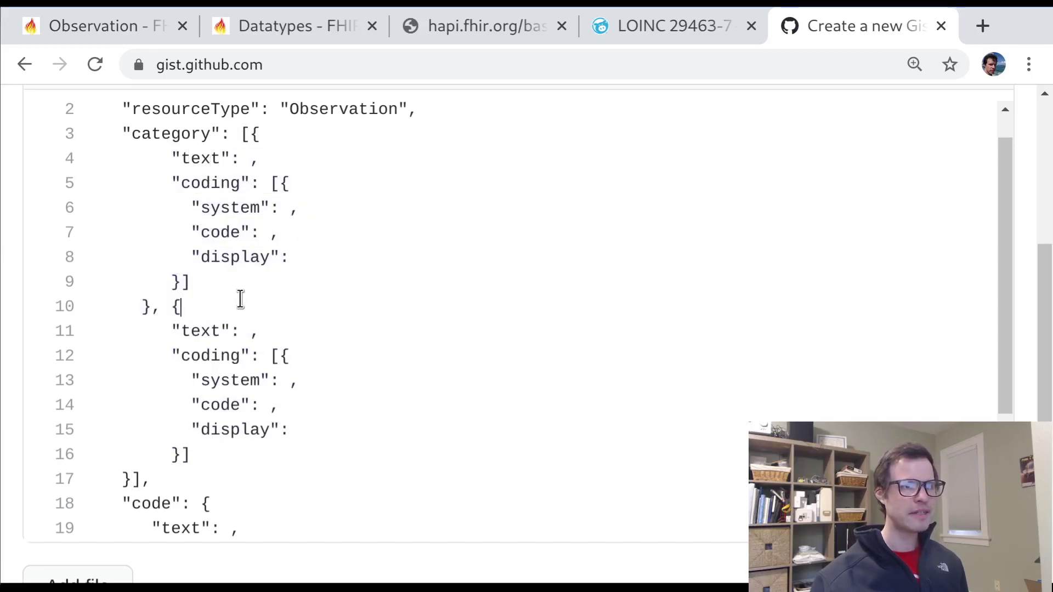
left_click_drag(173, 159, 313, 184)
left_click(334, 190)
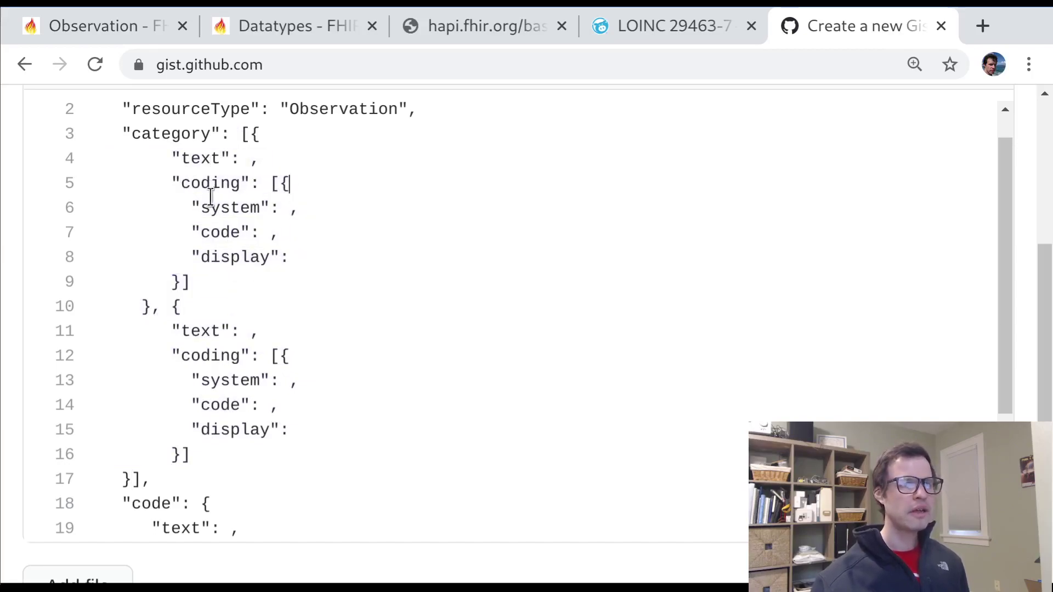
left_click(148, 188, "shift")
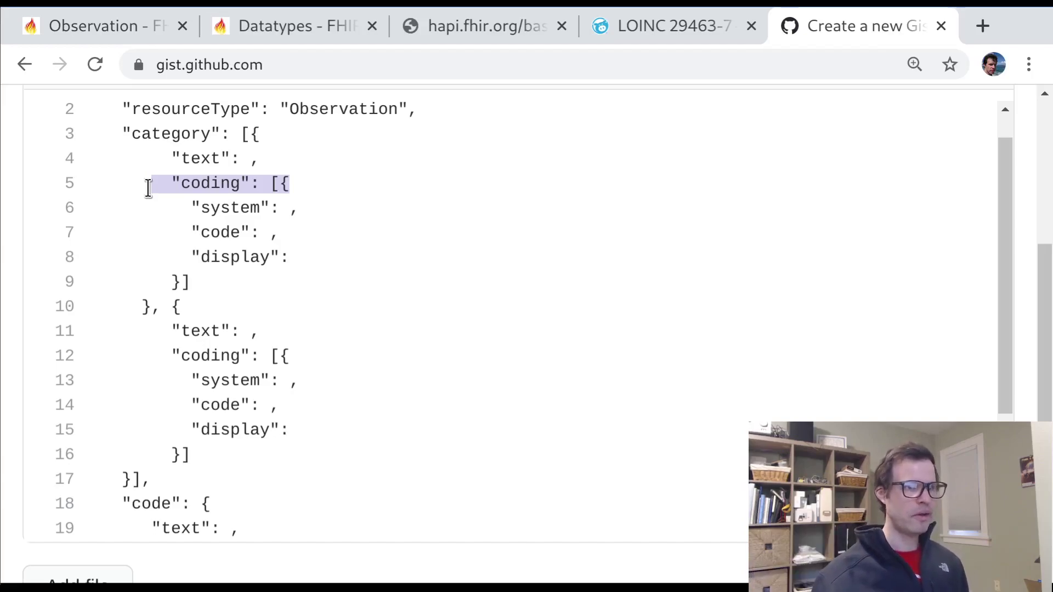
left_click(195, 225)
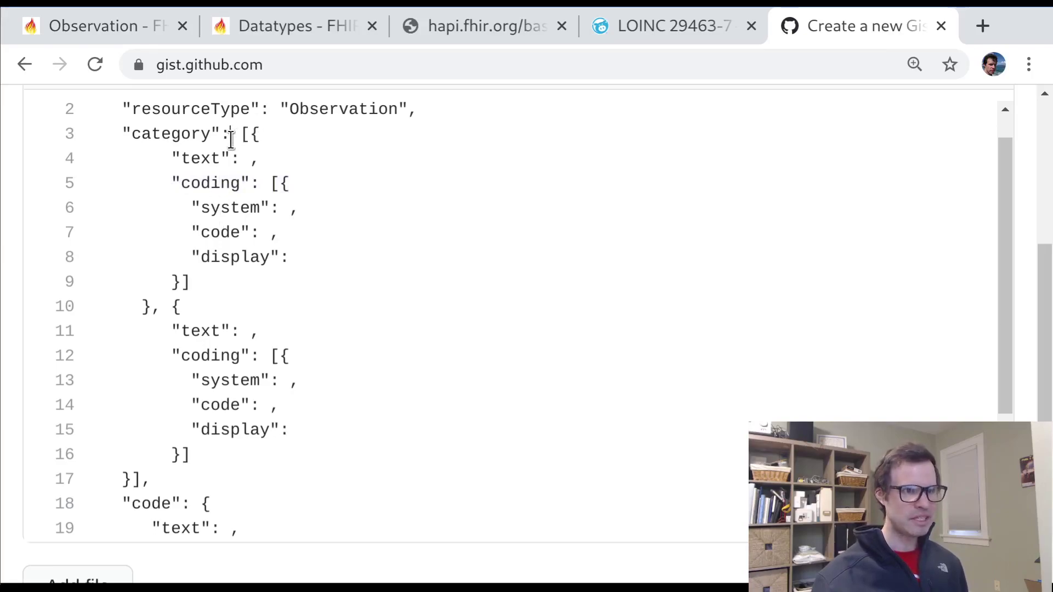
left_click_drag(237, 135, 144, 479)
left_click(139, 480)
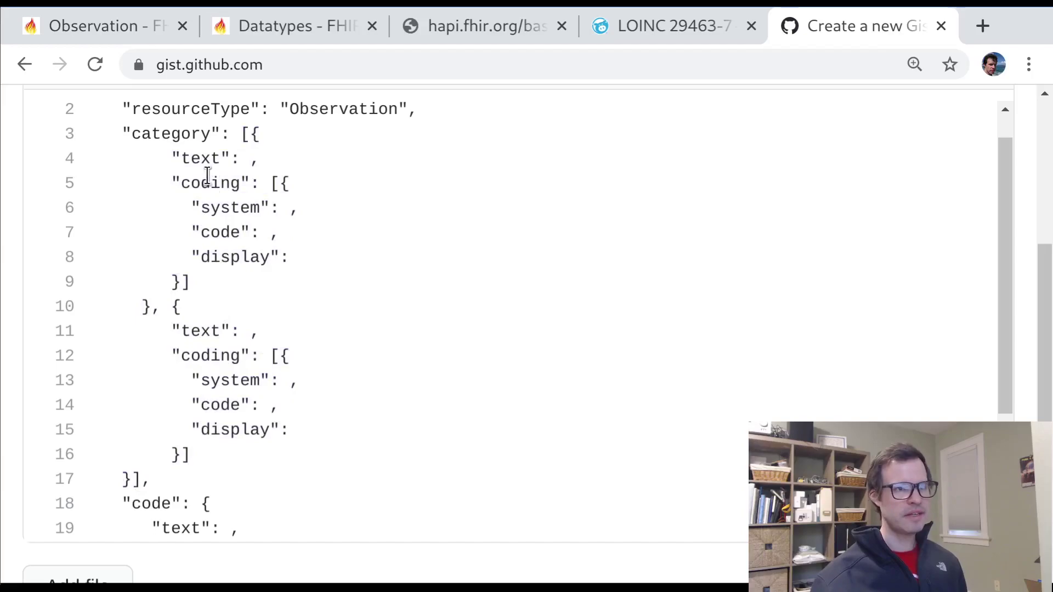
Fill the first category's text key with "vital signs", leaving its coding fields empty
left_click(258, 134)
left_click(152, 323, "shift")
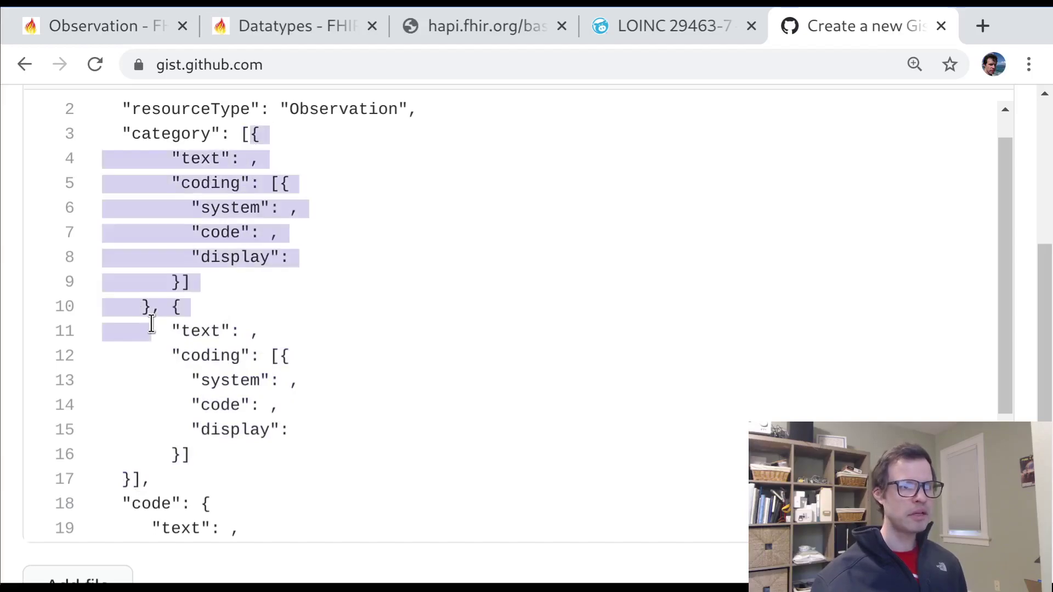
key("shift+Left")
key("shift+Left")
key("shift+Left")
key("shift+Left")
key("shift+Left")
key("shift+Left")
key("shift+Left")
key("shift+Left")
key("shift+Left")
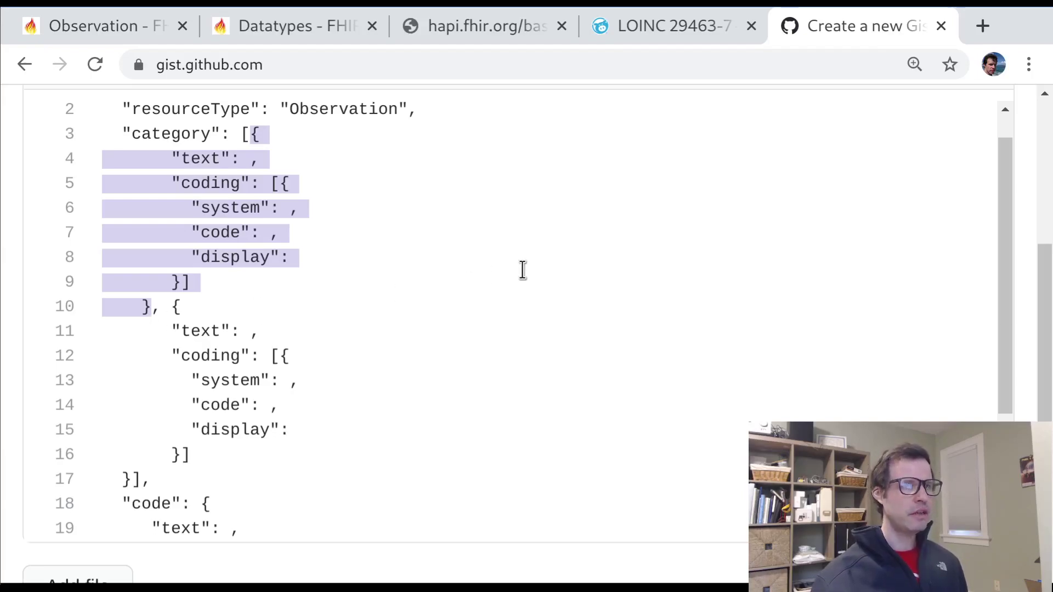
left_click(523, 269)
double_click(172, 132)
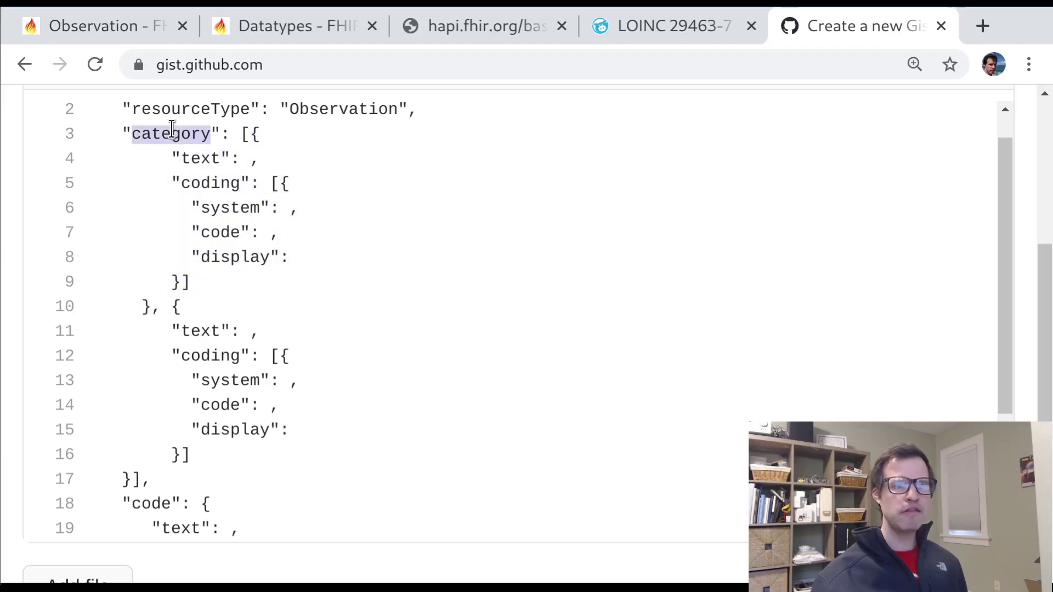
left_click(254, 133)
left_click(152, 309, "shift")
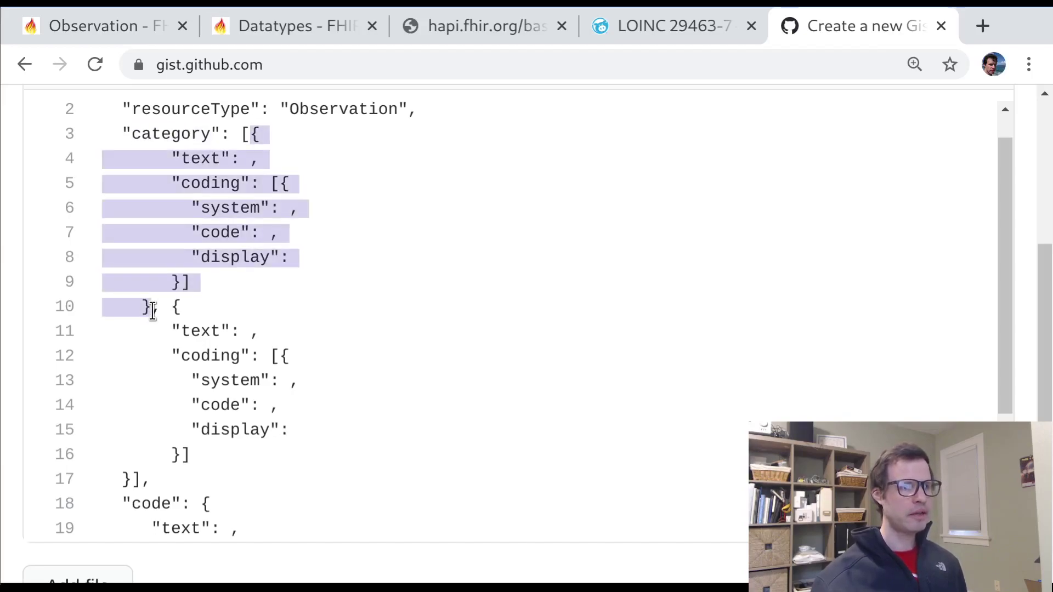
left_click(264, 163)
type("\"")
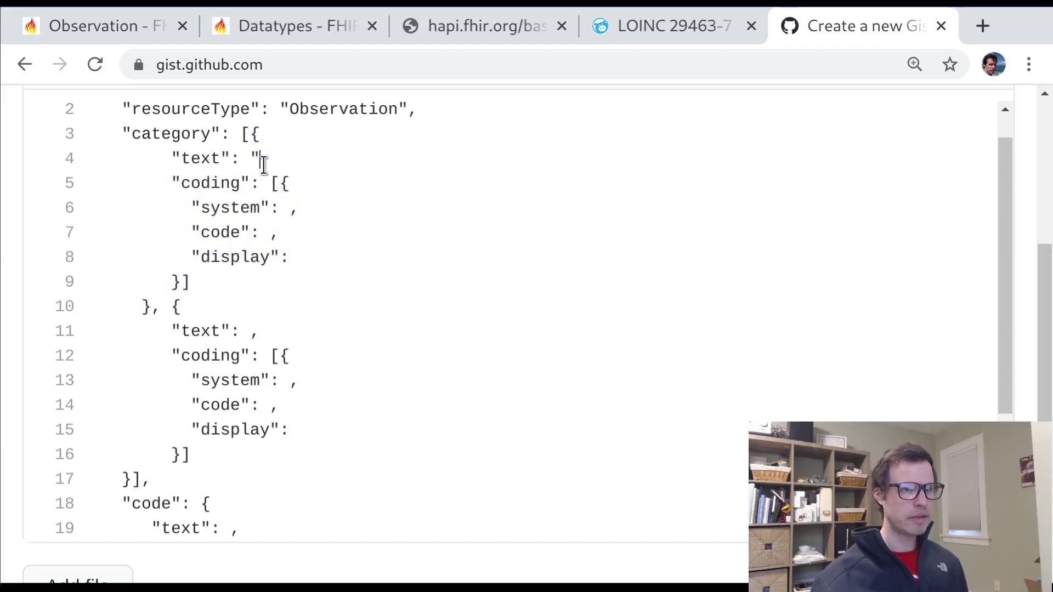
type("vital signs")
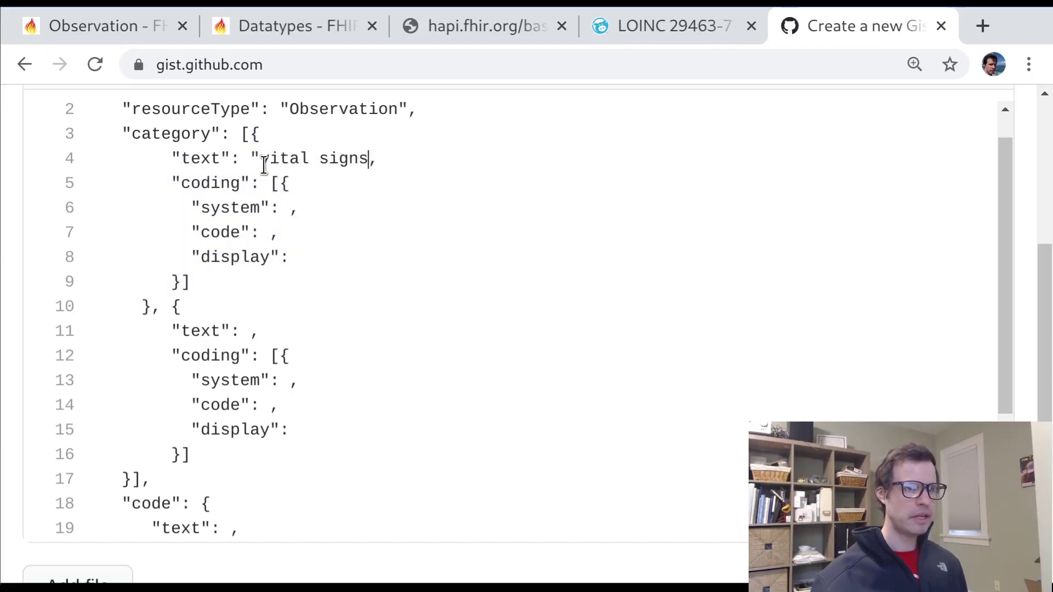
left_click_drag(248, 134, 155, 305)
left_click(155, 305)
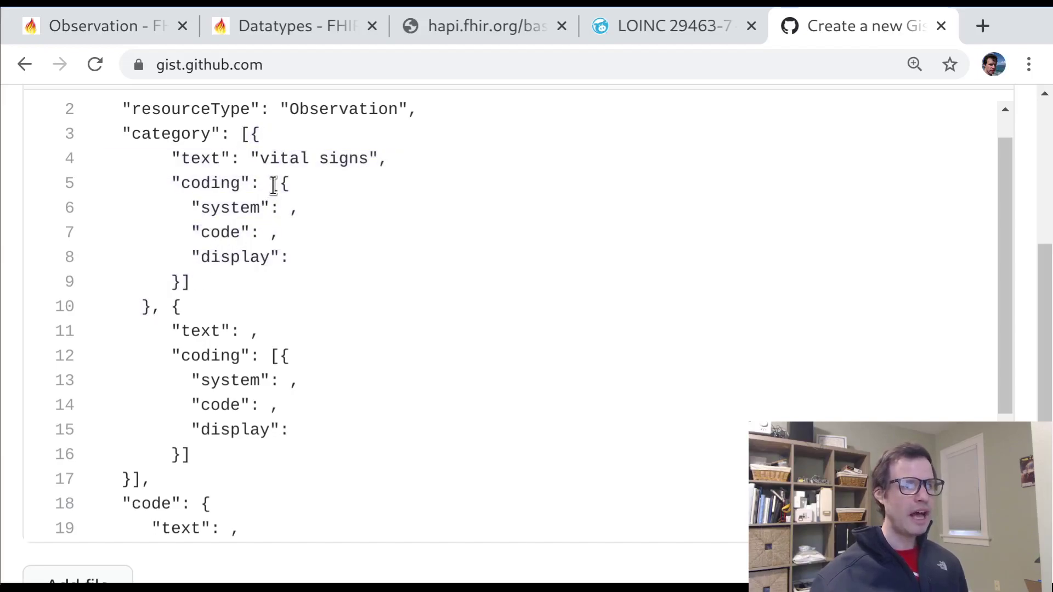
left_click_drag(280, 184, 182, 282)
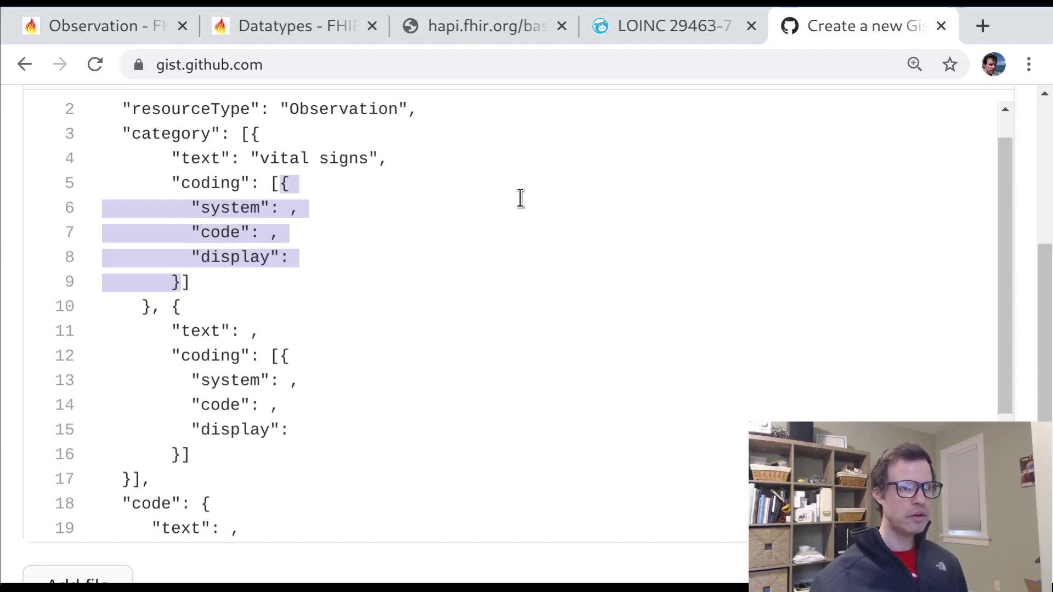
Duplicate the empty coding entry so the first category holds three codings
key("ctrl+x")
key("ctrl+v")
key("Tab")
key("BackSpace")
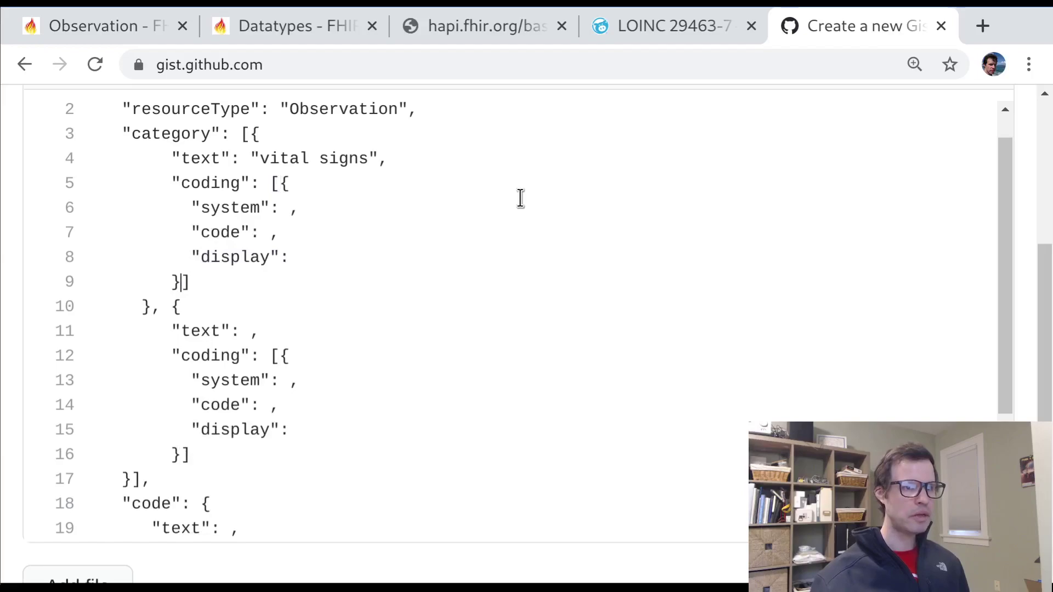
type(",")
key("ctrl+v")
type(",")
key("ctrl+v")
left_click(343, 211)
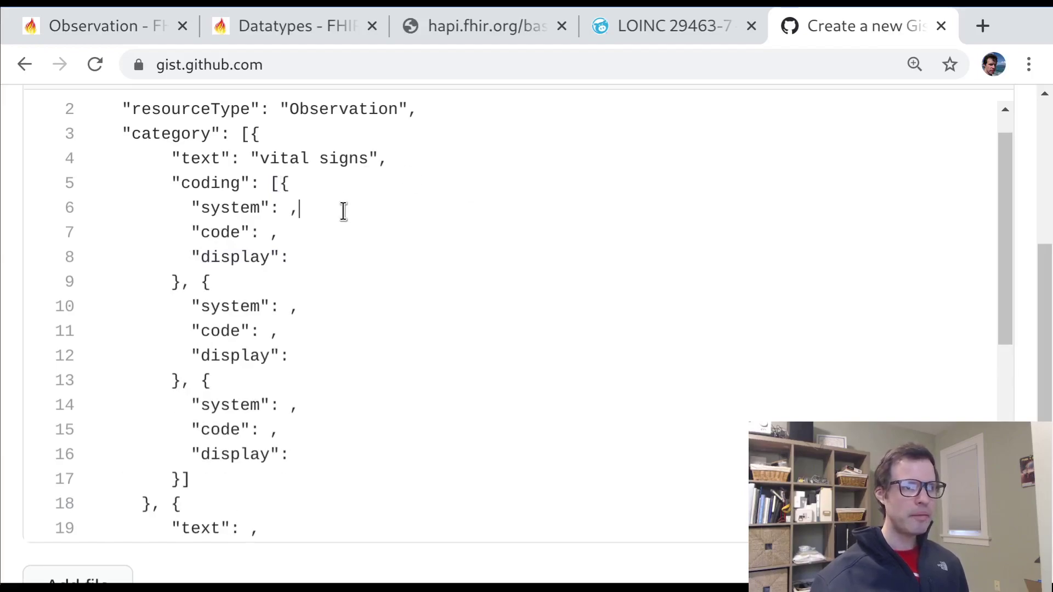
type("\"loinc\"")
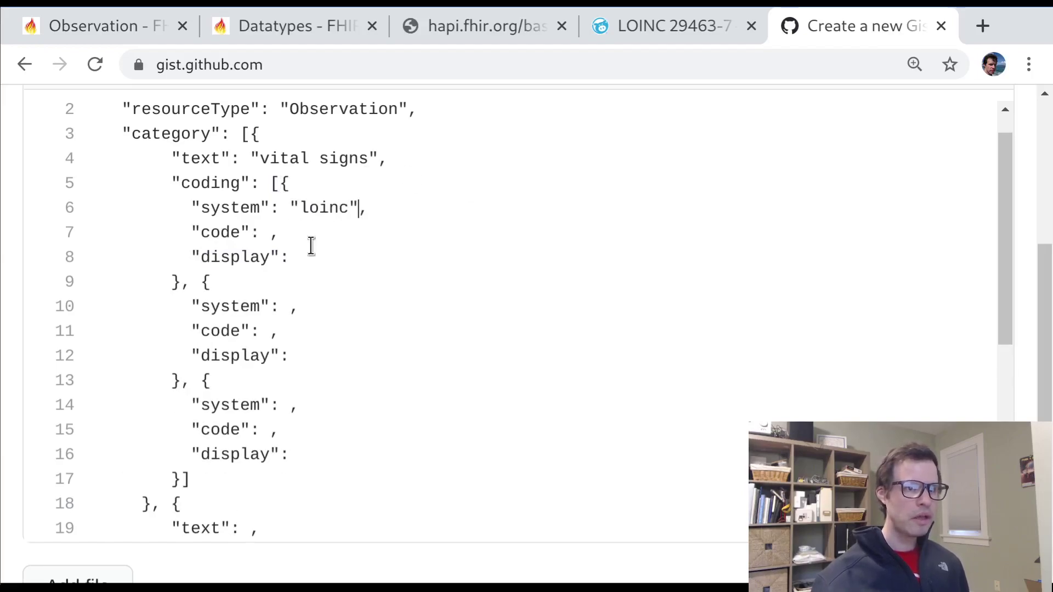
left_click(303, 317)
type("\"snomed\"")
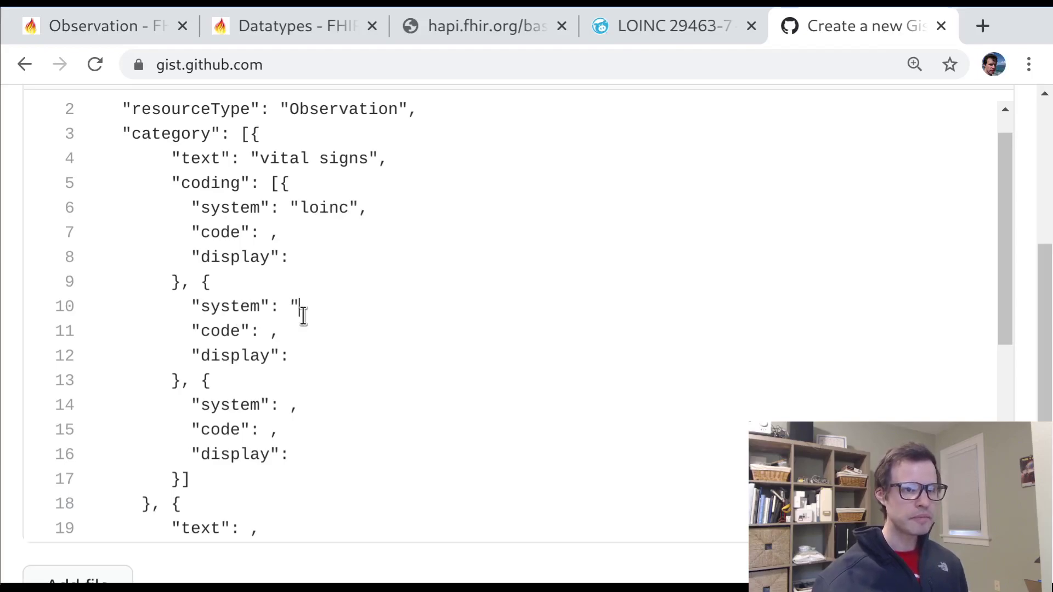
left_click(304, 317)
type("httpssnomed\",")
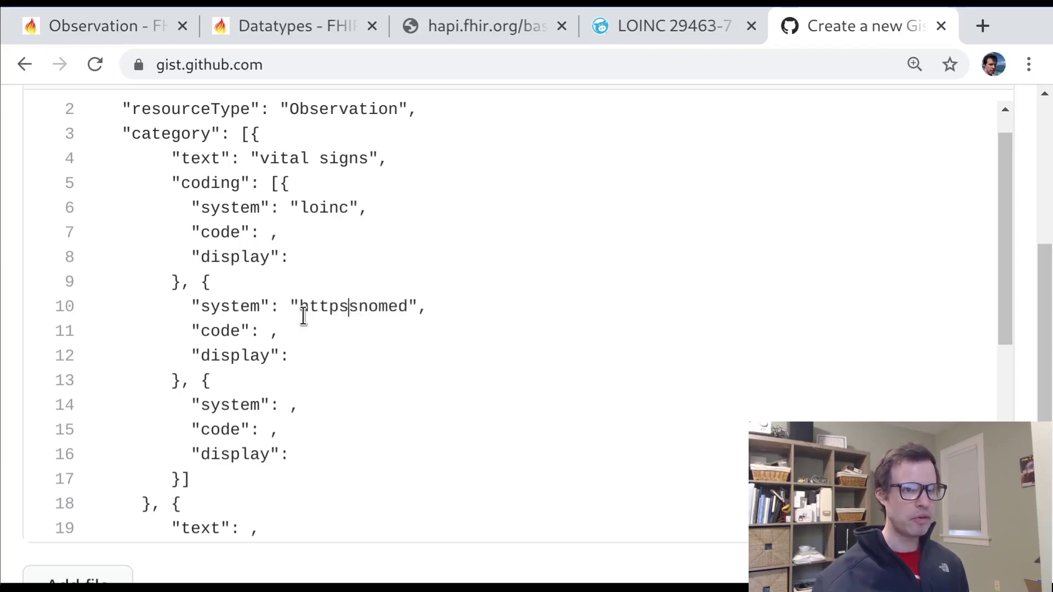
type(":")
key("BackSpace")
key("BackSpace")
type(":")
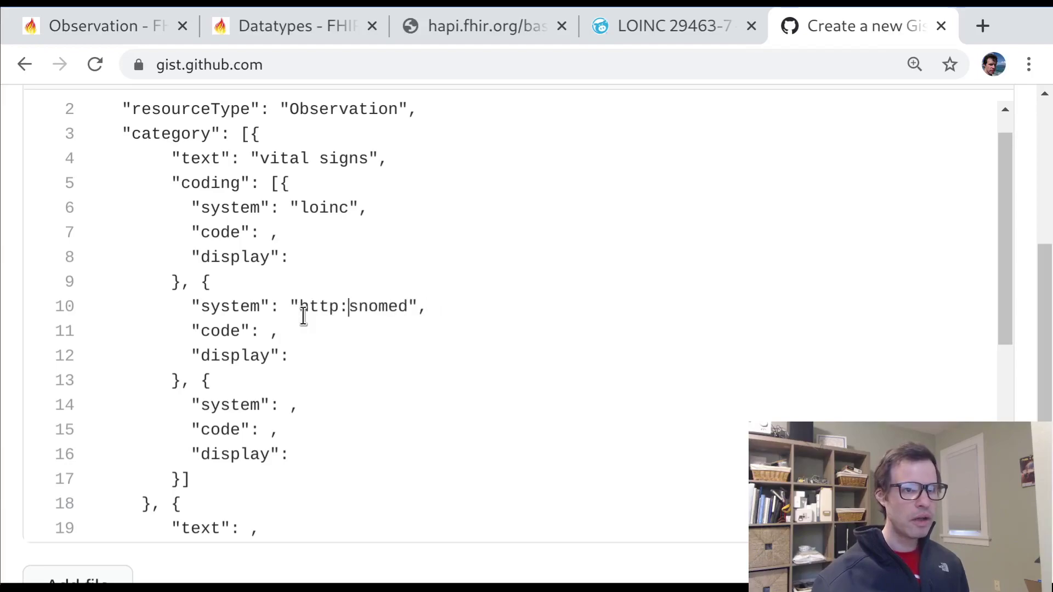
type(":")
key("BackSpace")
type("///")
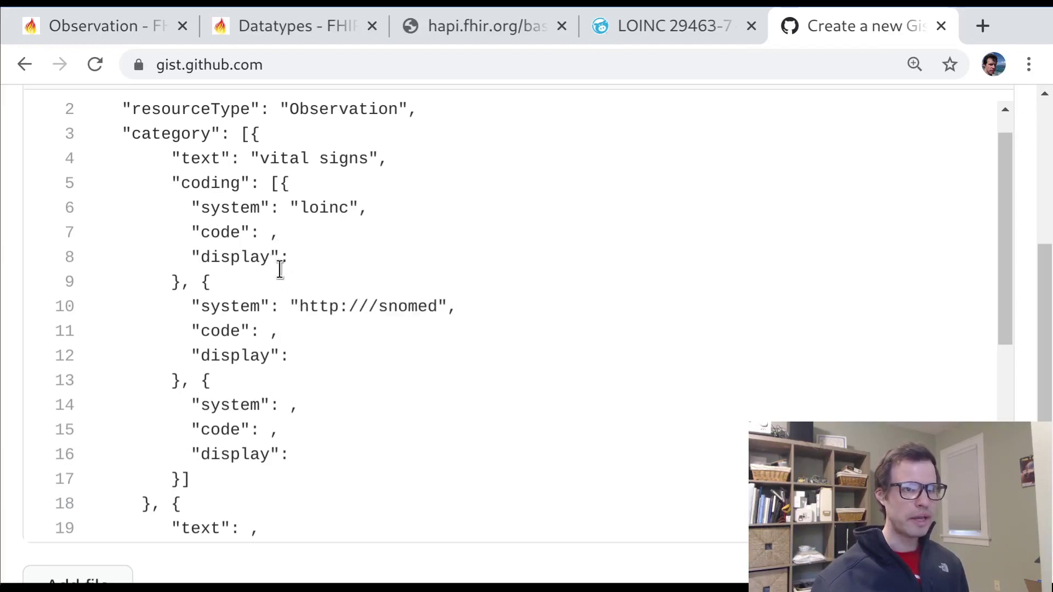
Give the first coding display "Vital Signs" and the third a vital-sign values description
left_click(277, 183)
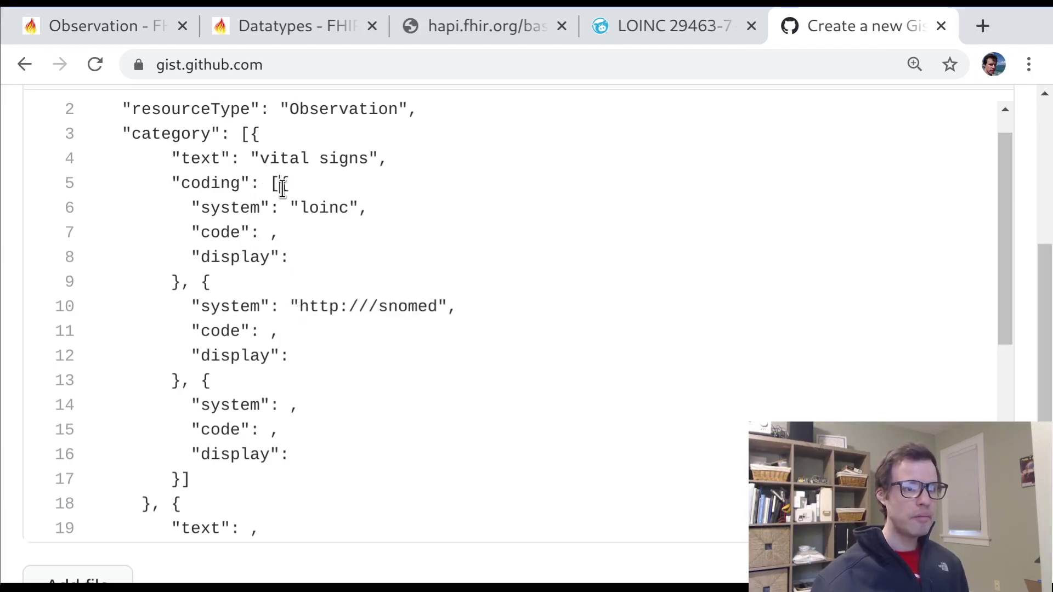
left_click(183, 478, "shift")
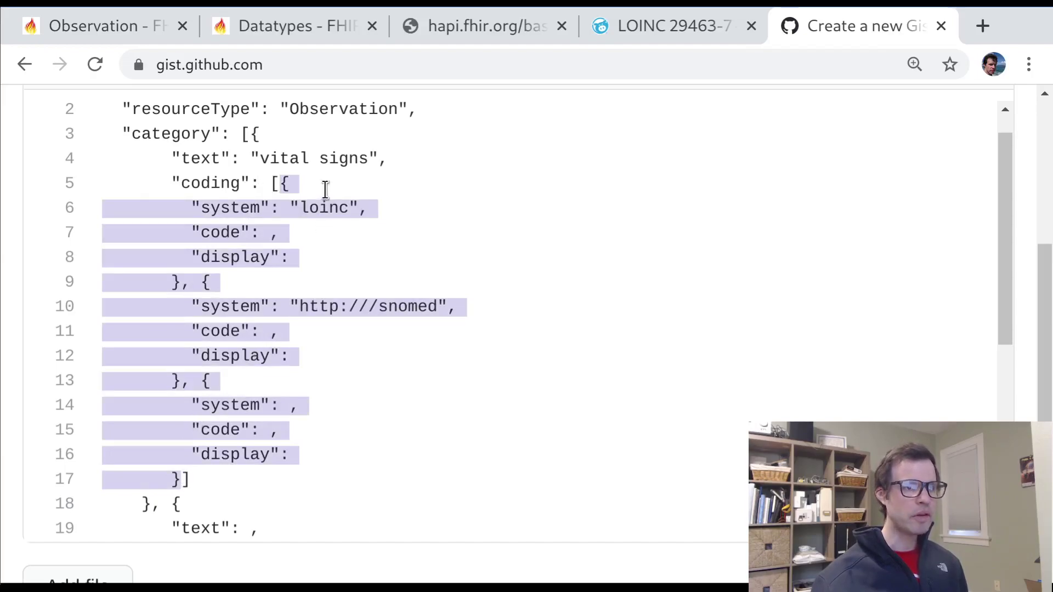
left_click(341, 267)
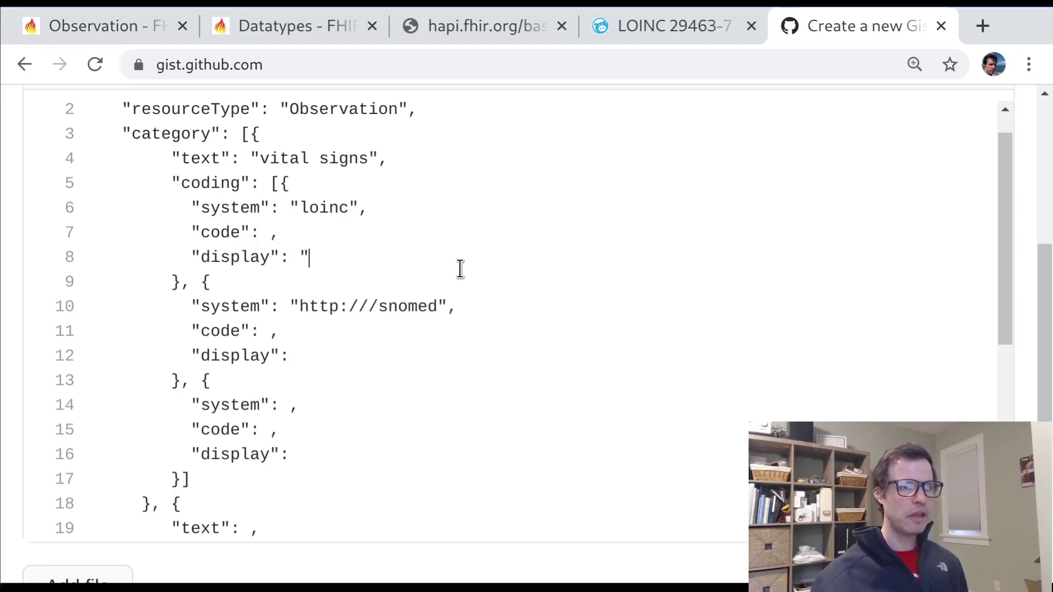
type("\"Vita")
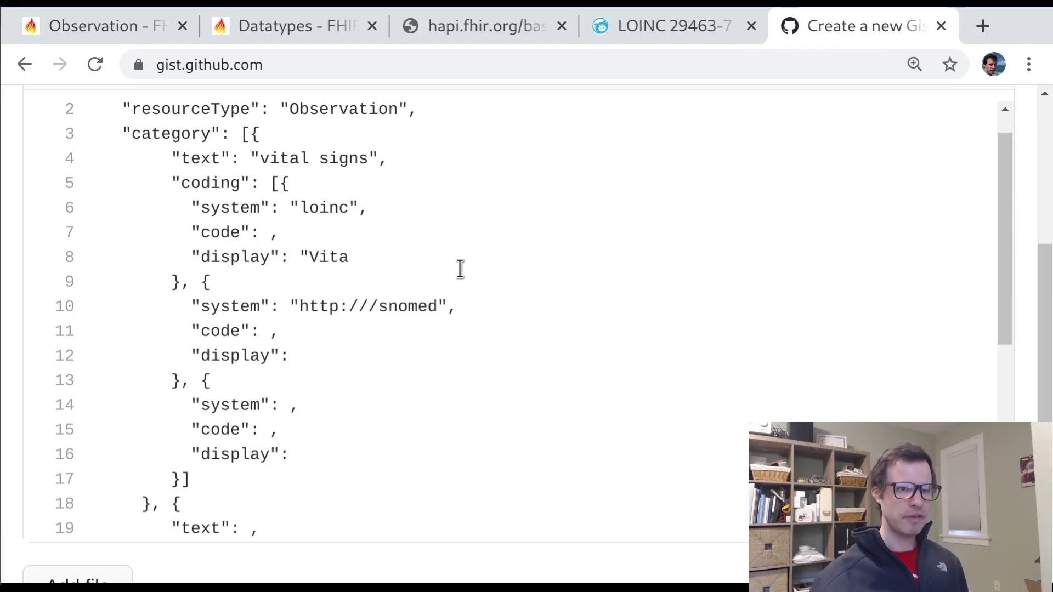
type("l Signs\"")
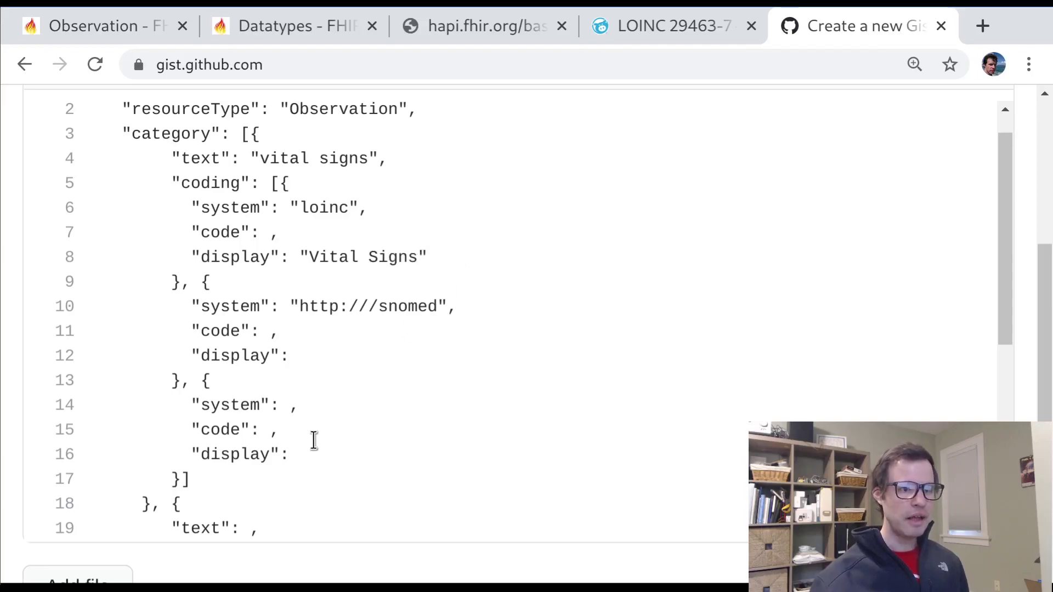
left_click(317, 451)
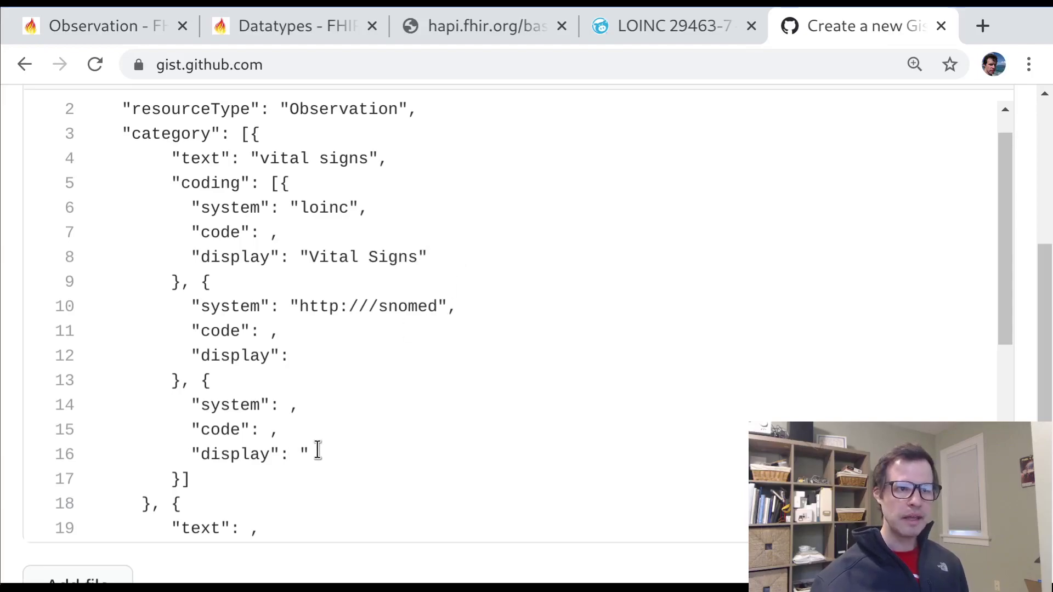
type("\"Val")
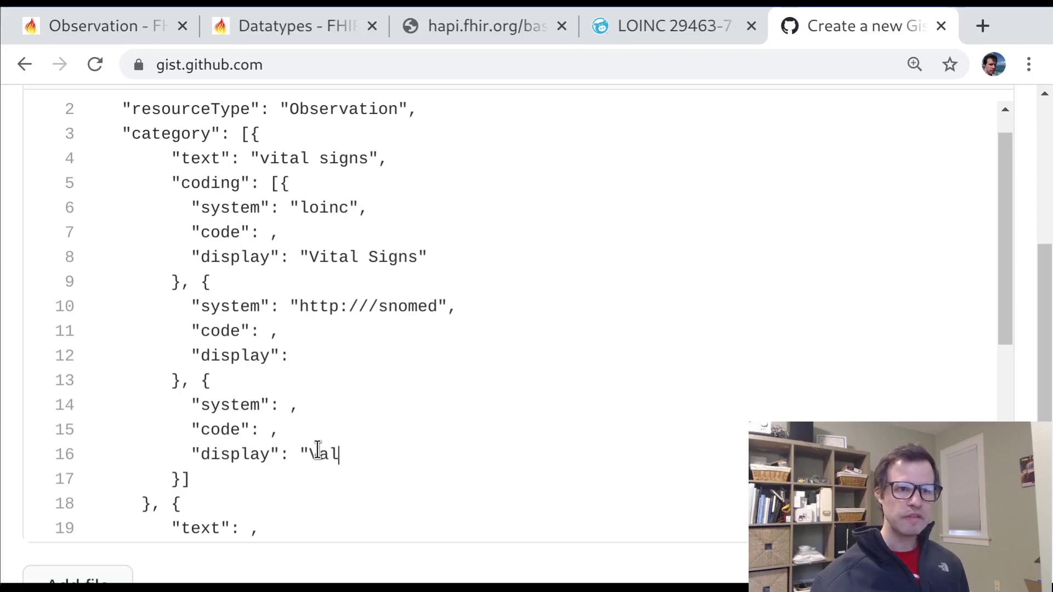
type("ues that respresent")
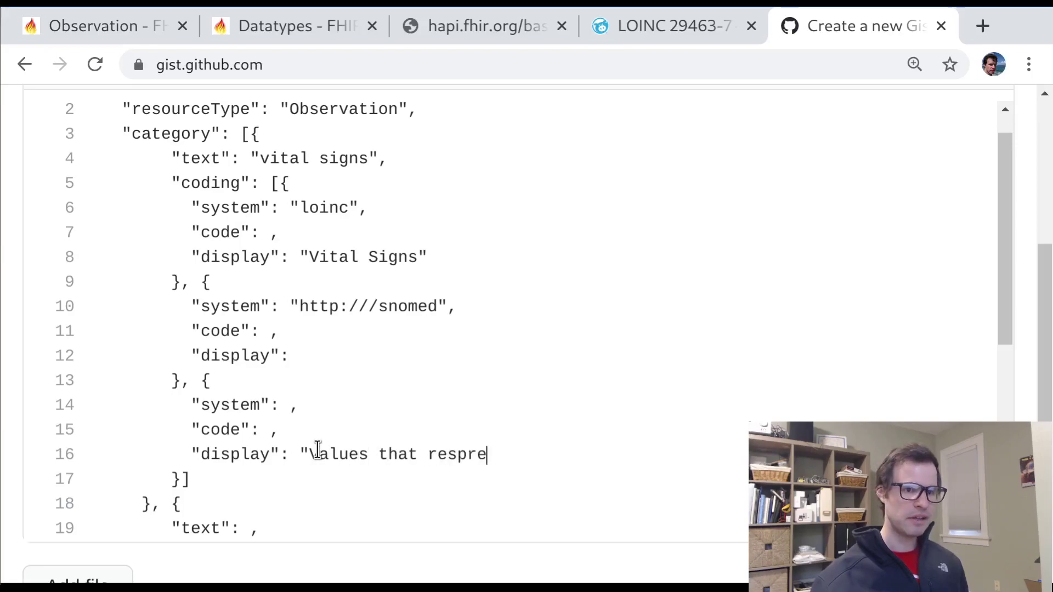
key("BackSpace")
type("nt vitalsn\"")
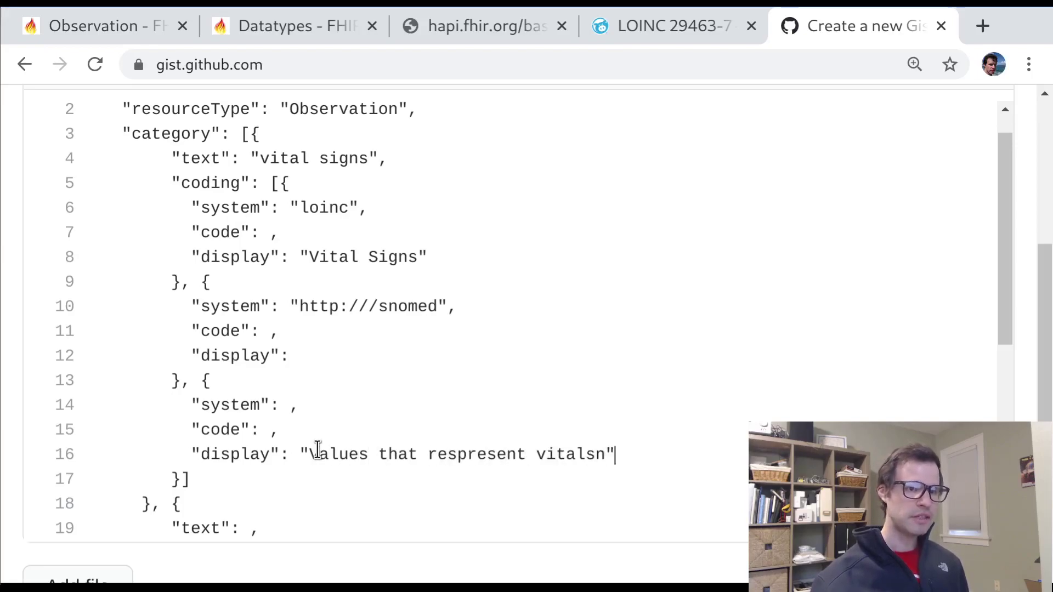
Review the new display, snomed system and coding array, ending in line 19's empty text value
left_click(219, 448, "shift")
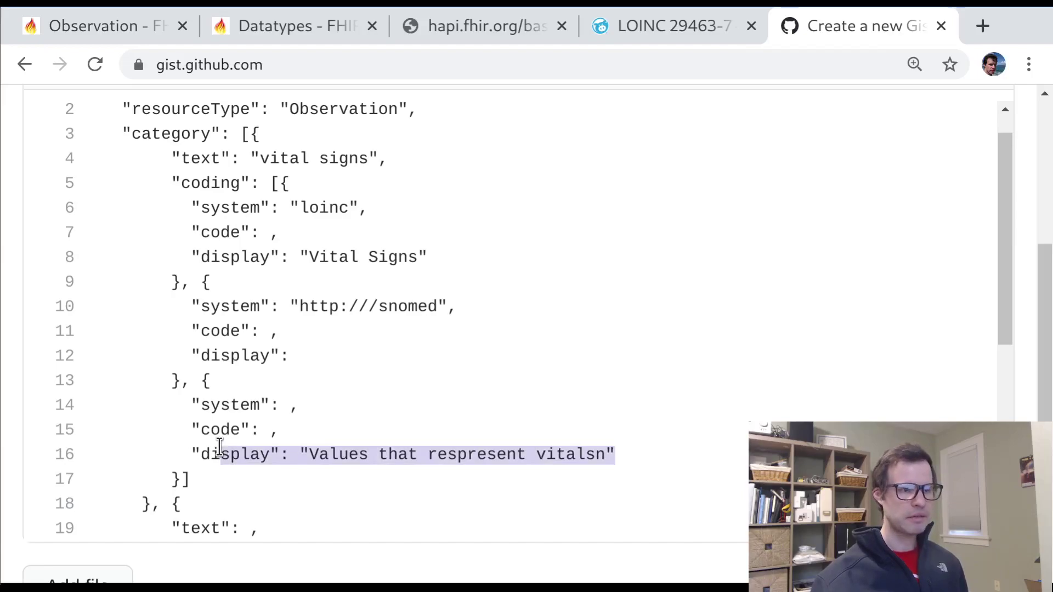
left_click(260, 306)
left_click(486, 306, "shift")
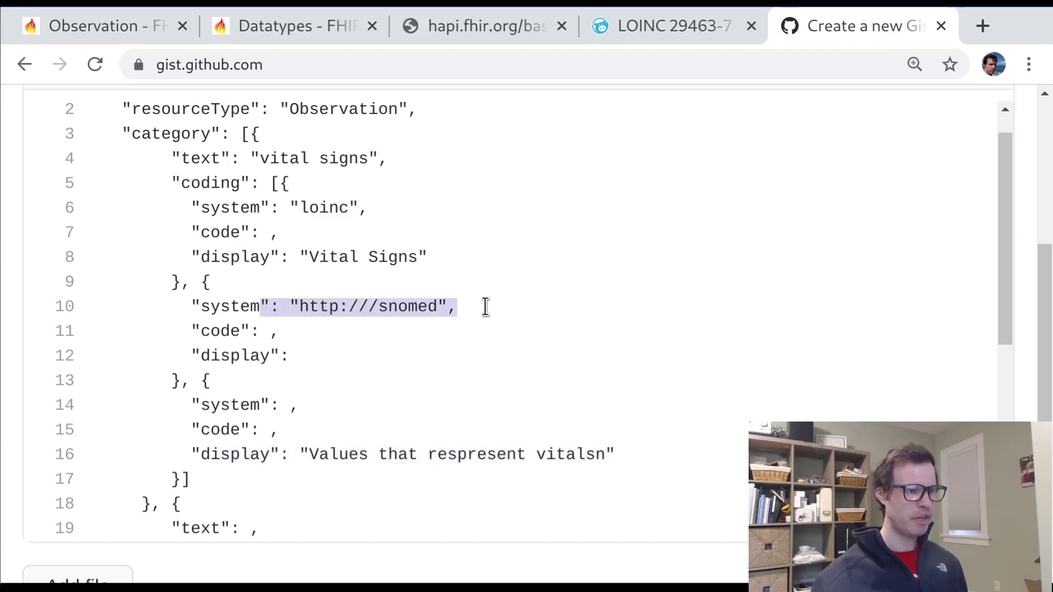
left_click(385, 432)
left_click_drag(280, 183, 139, 502)
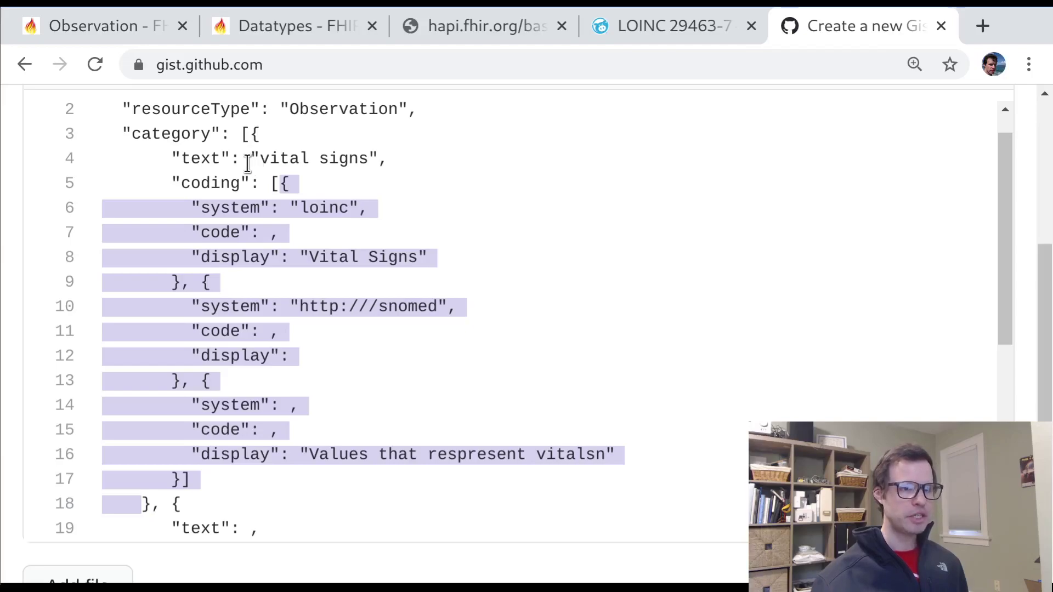
left_click(203, 476)
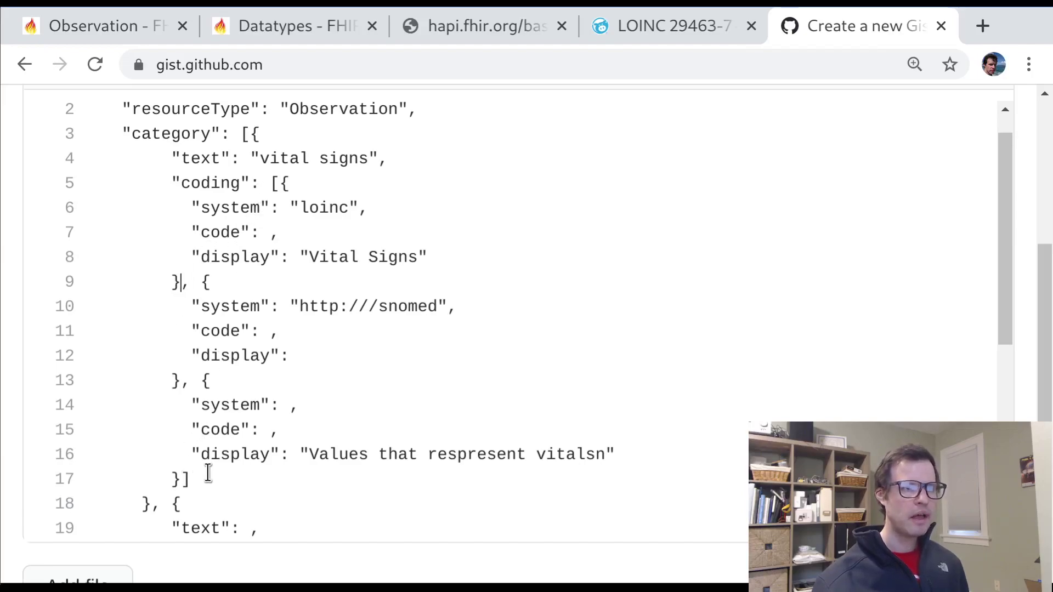
double_click(176, 126)
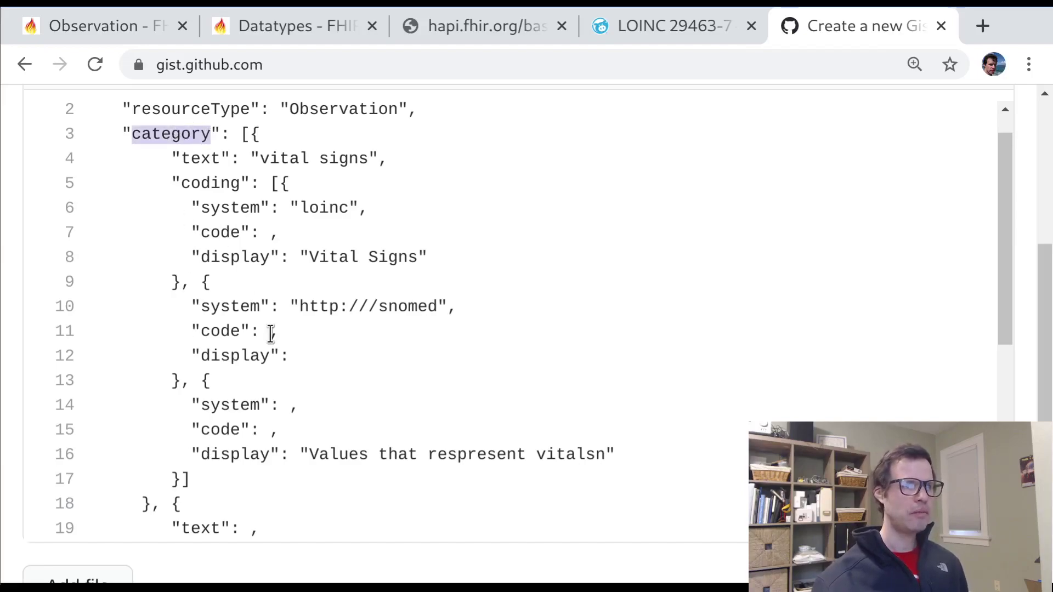
scroll(271, 334, "down", 1)
scroll(271, 333, "up", 1)
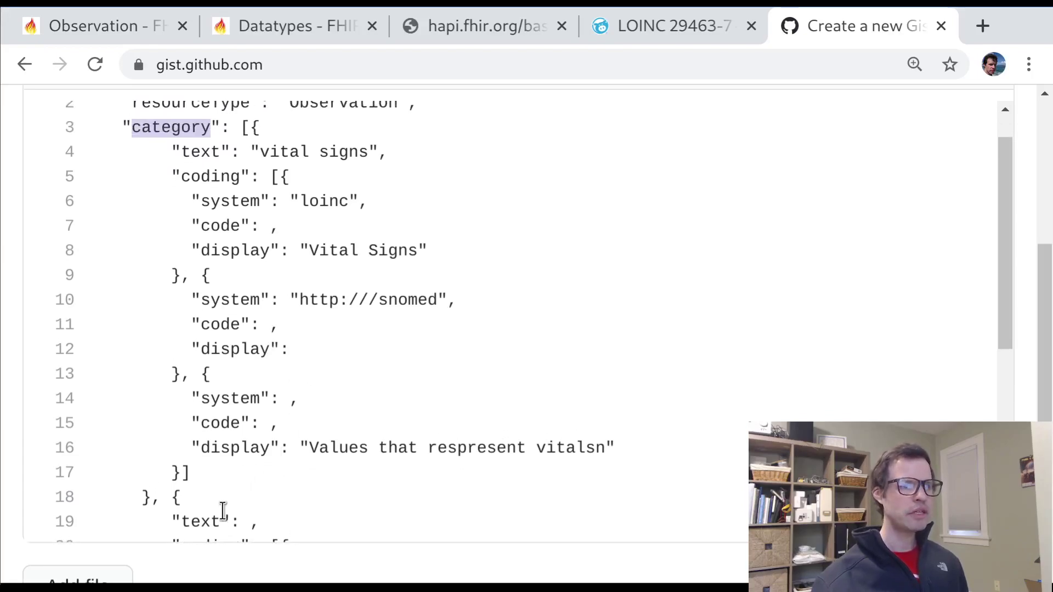
left_click(251, 527)
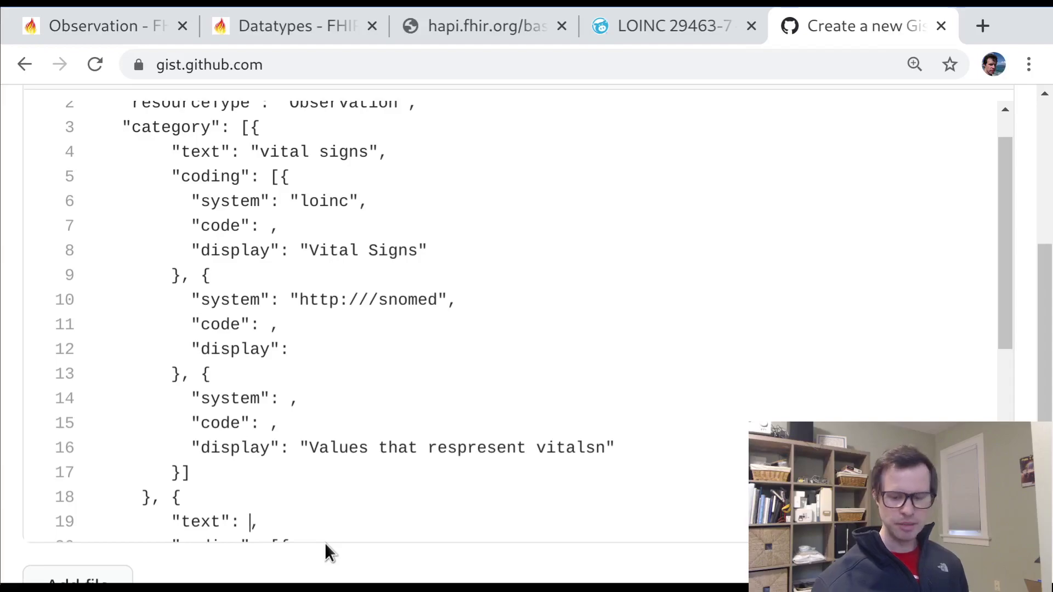
Set the second category's text to "patient-generated-data"
type("\"\"")
key("Left")
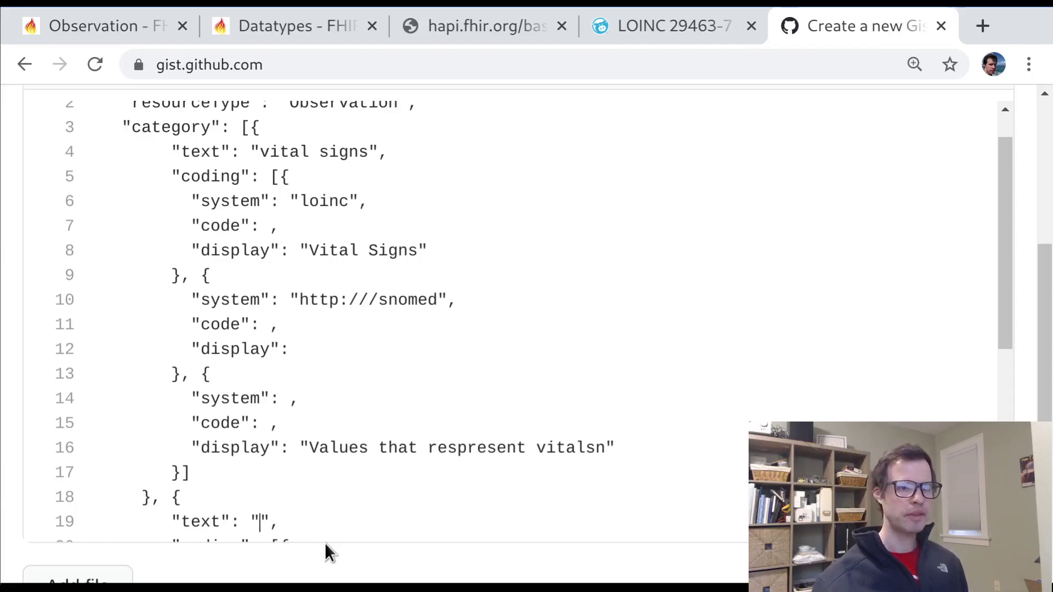
scroll(325, 542, "down", 1)
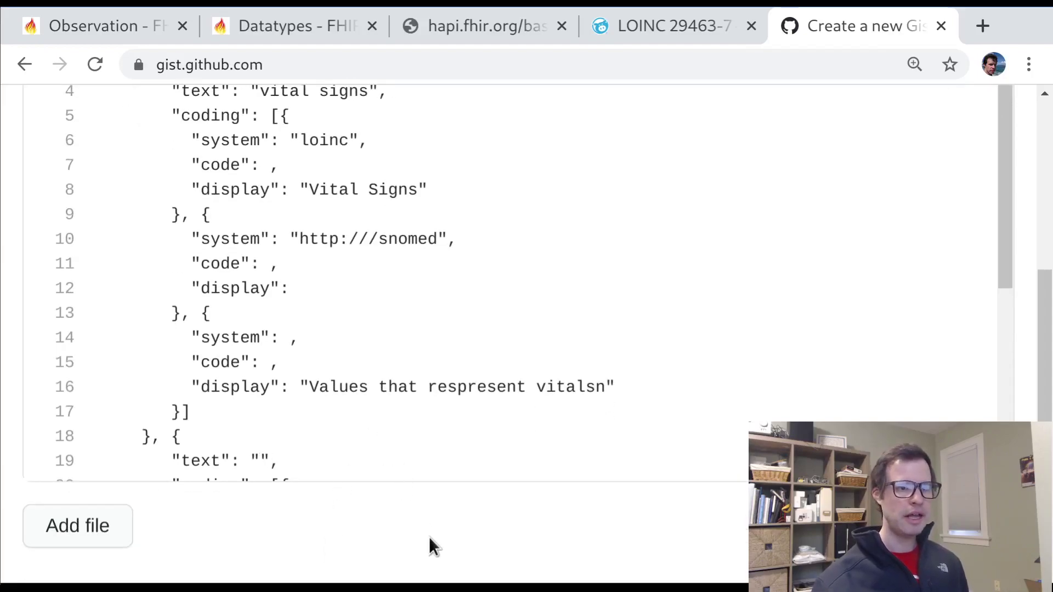
scroll(432, 543, "up", 1)
type("patie")
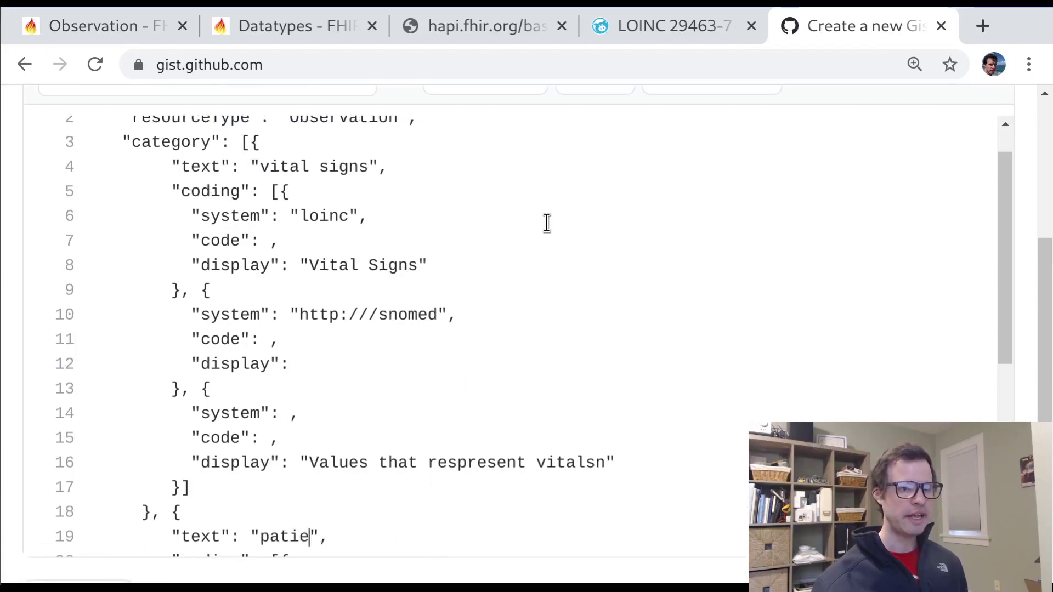
type("nt-generate")
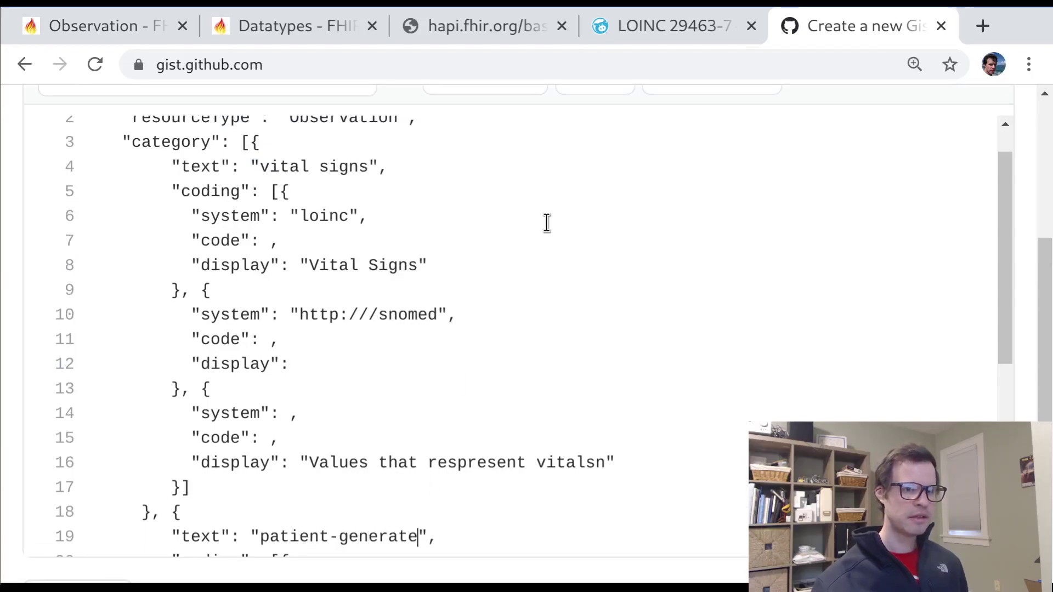
type("d-dat")
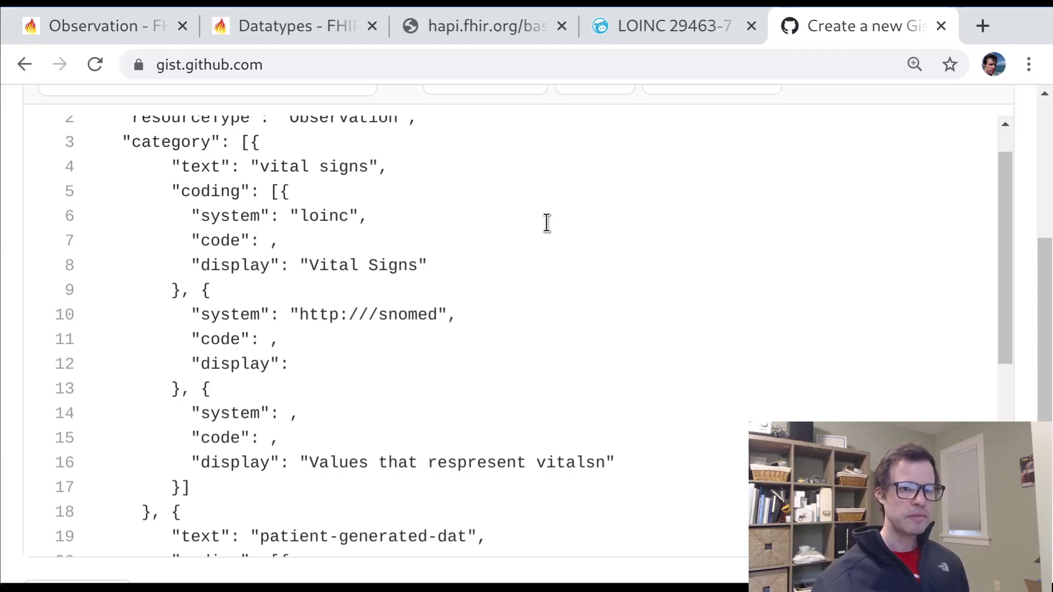
type("a")
Select the patient-generated-data value and switch to the FHIR Observation spec tab
scroll(545, 223, "down", 1)
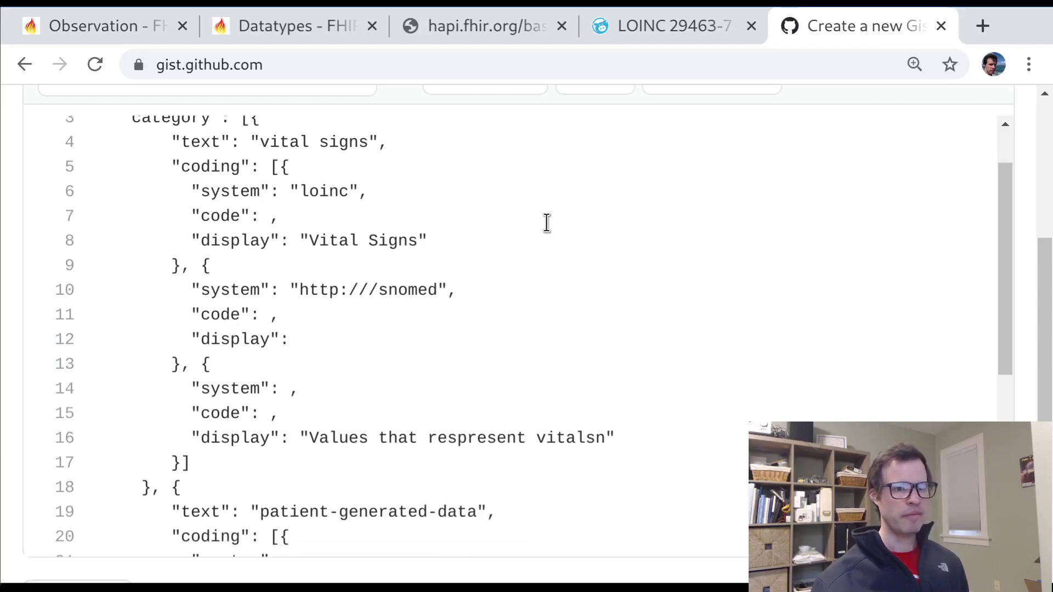
left_click(270, 516, "shift")
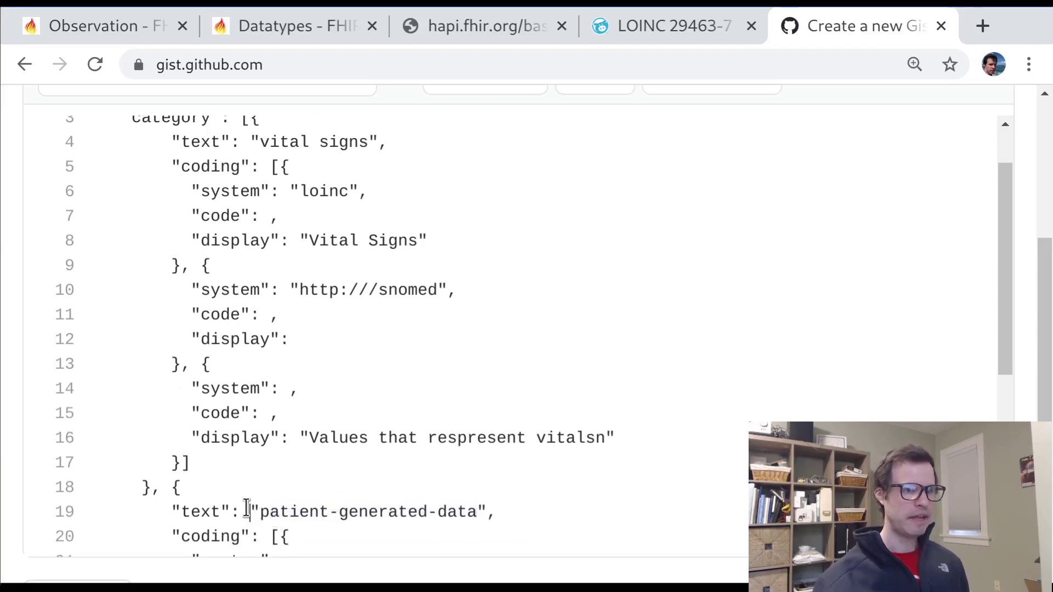
left_click_drag(247, 510, 493, 512)
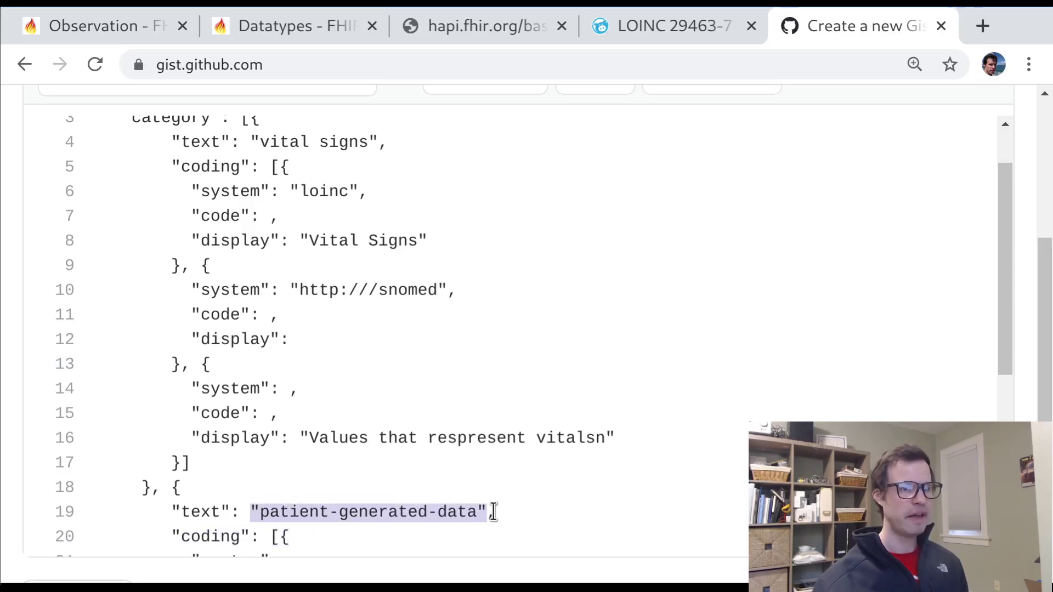
key("ctrl+1")
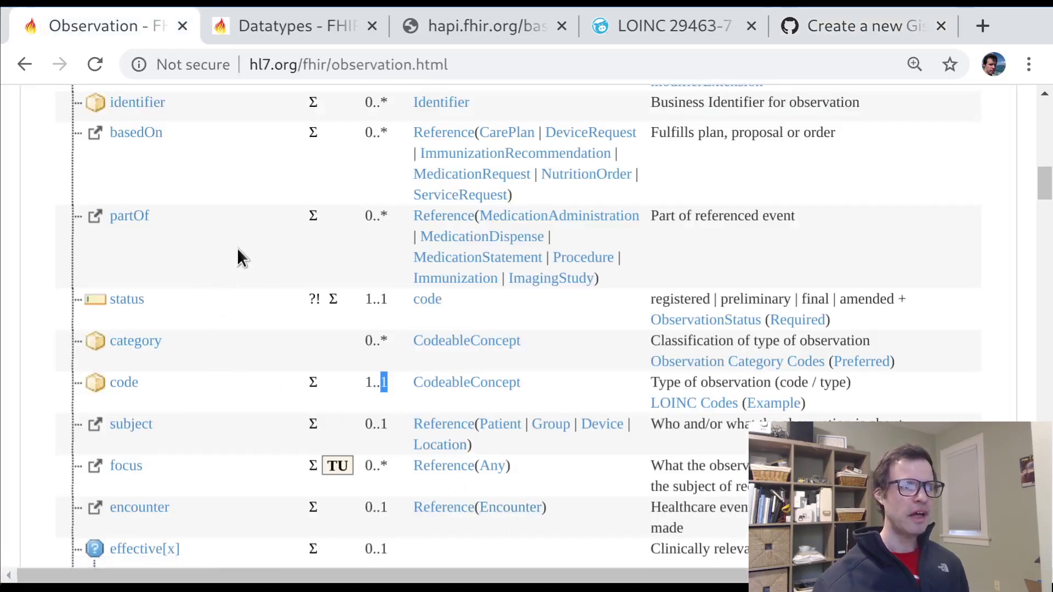
Search the Observation spec page for "reporter", then for "patient"
scroll(221, 427, "down", 1)
scroll(222, 427, "up", 2)
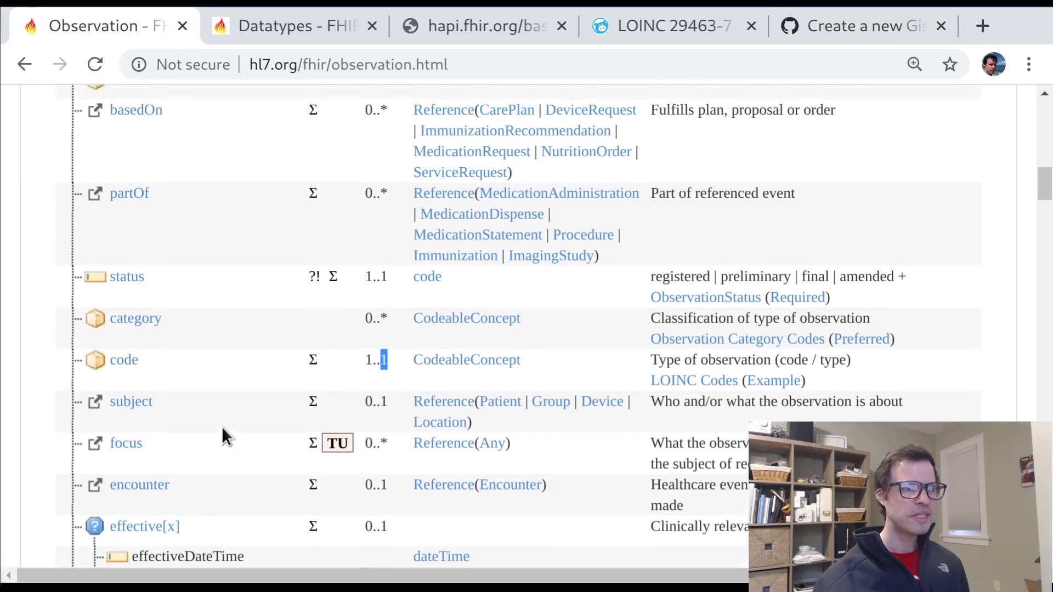
scroll(221, 427, "up", 2)
key("ctrl+f")
type("r")
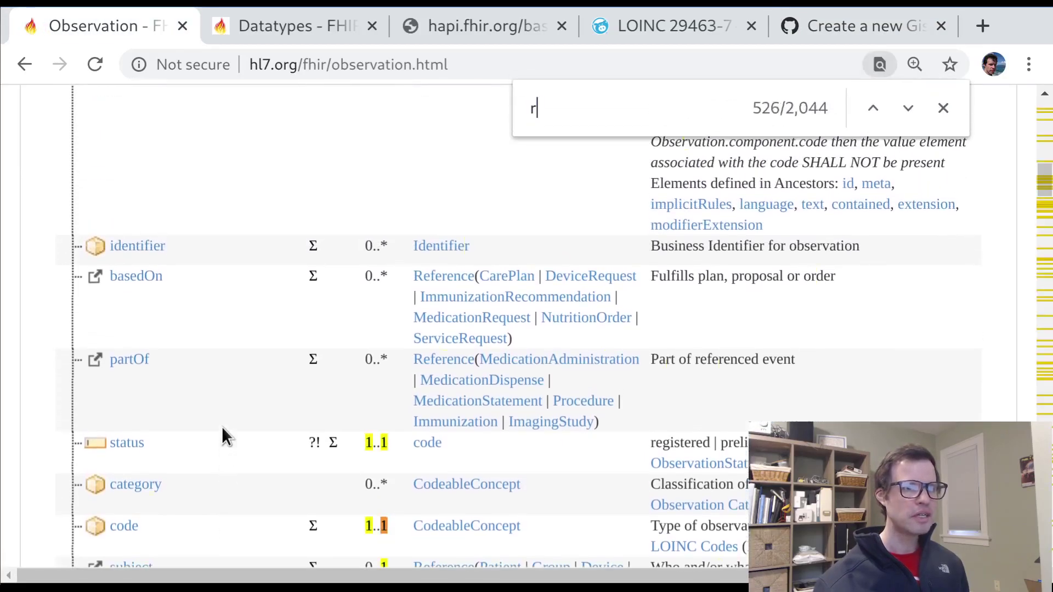
type("eporter")
scroll(222, 427, "down", 8)
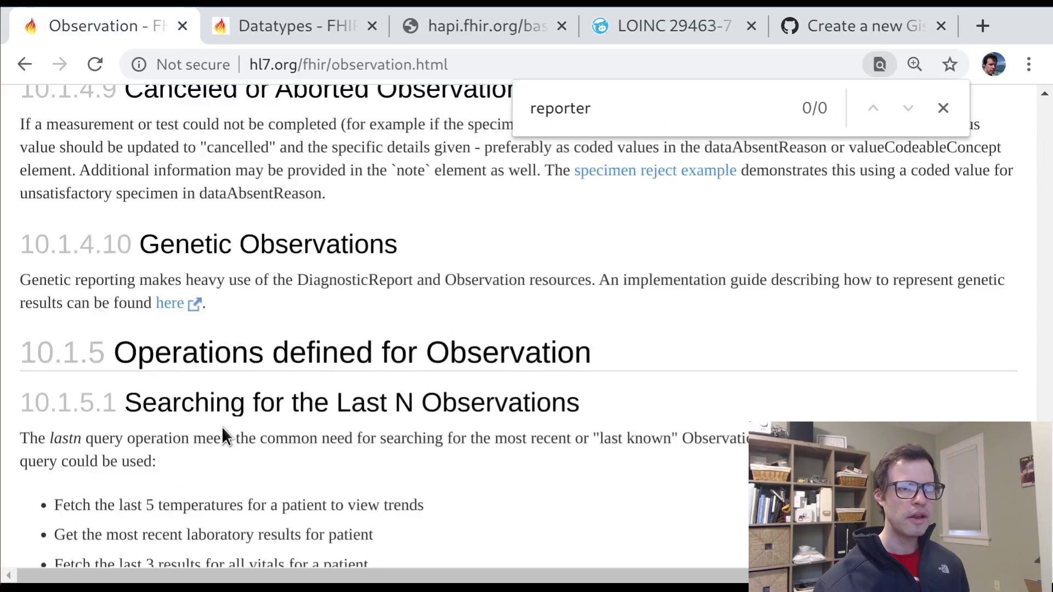
key("BackSpace")
type("patient")
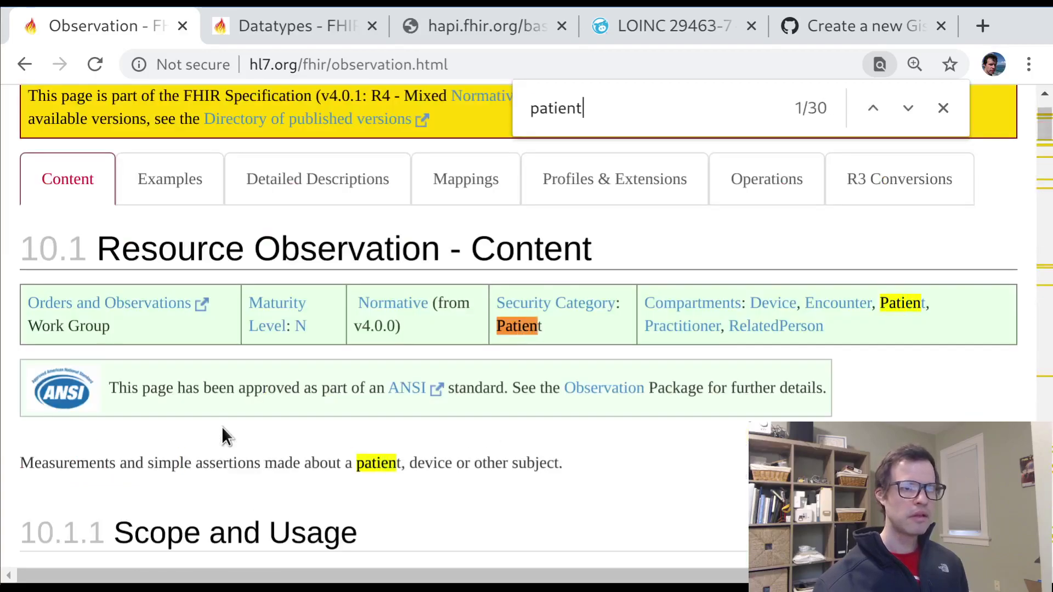
scroll(222, 427, "down", 15)
scroll(222, 427, "up", 3)
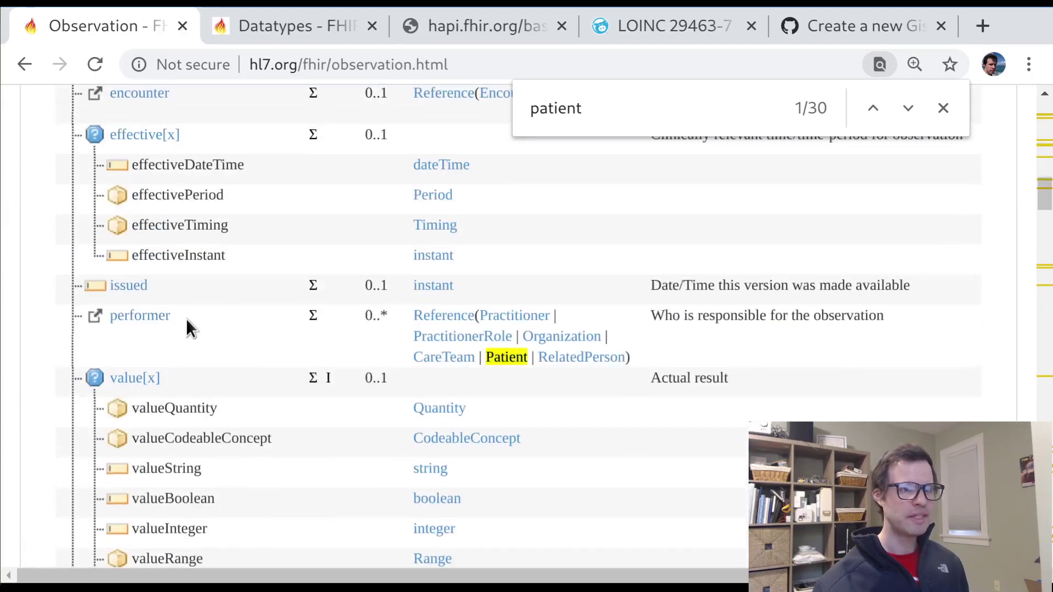
Highlight the performer element and its Patient reference, then return to the Gist draft
left_click_drag(186, 319, 106, 319)
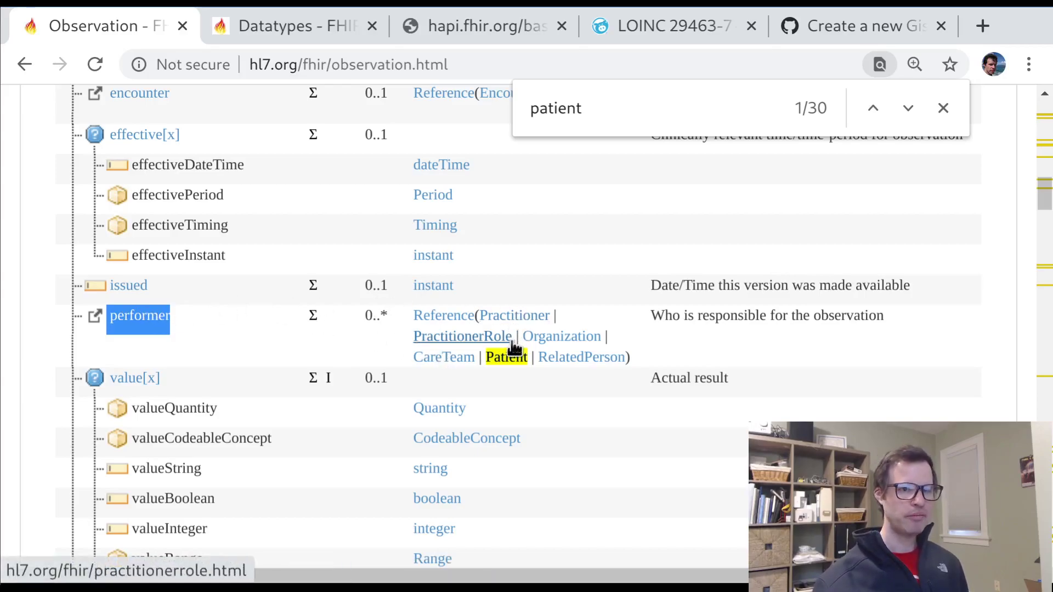
left_click_drag(530, 360, 488, 351)
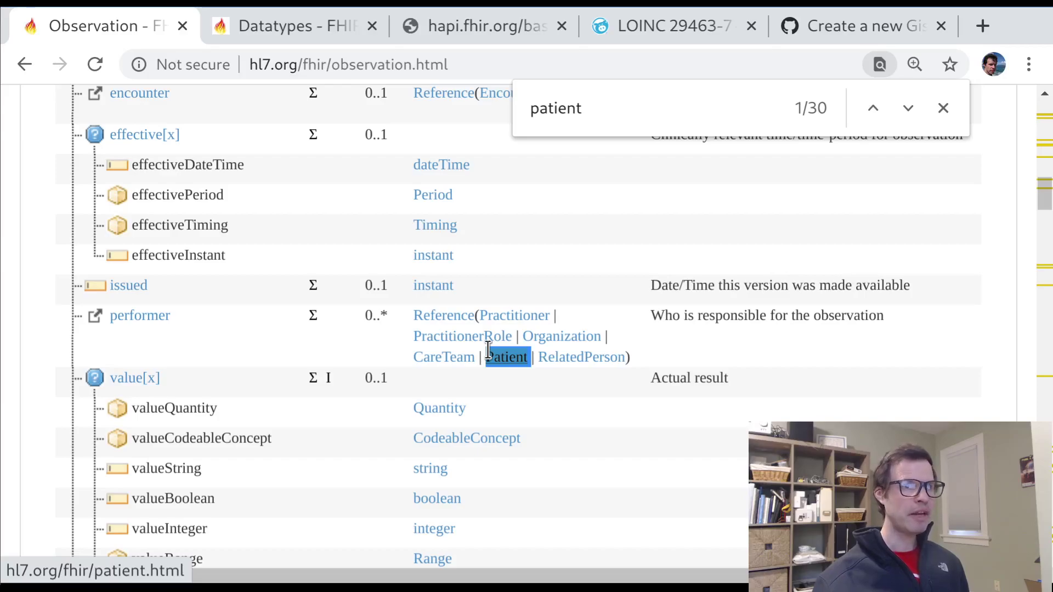
key("ctrl+5")
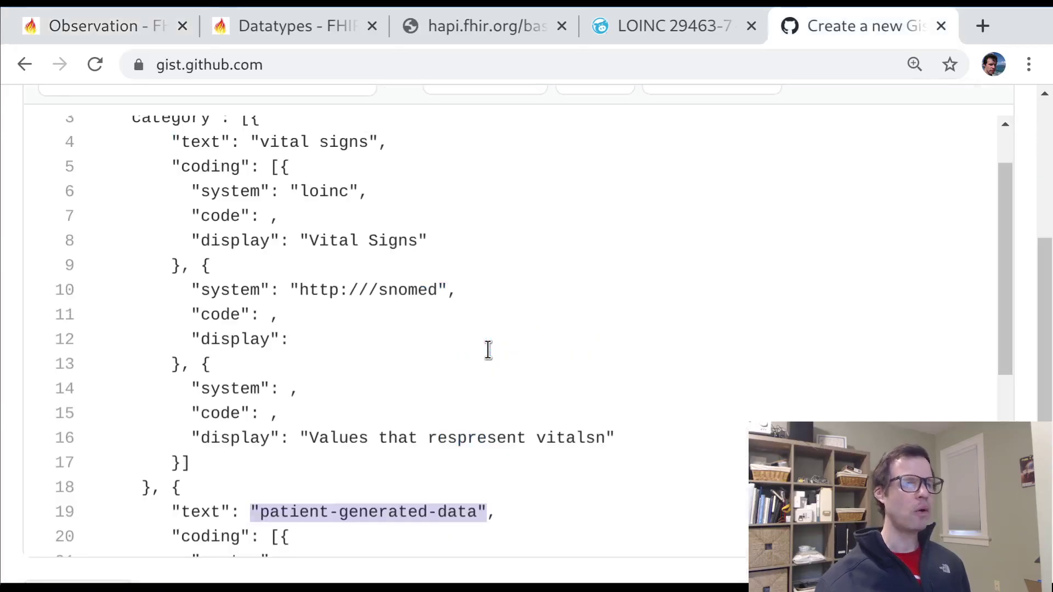
Enter system "snomed" in the patient-generated-data category's coding
left_click(420, 477)
scroll(422, 476, "down", 3)
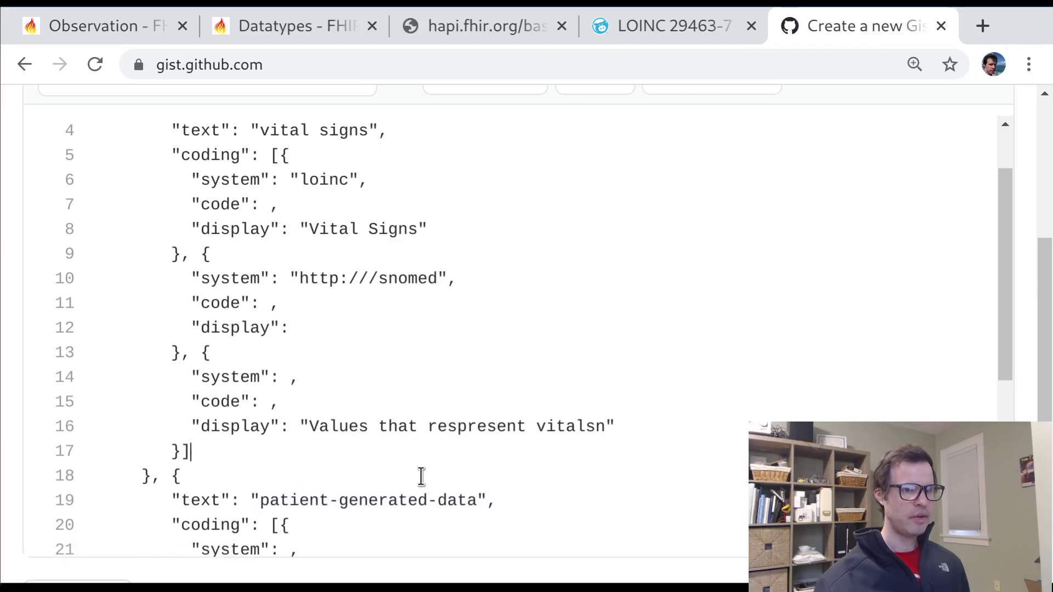
left_click(263, 366)
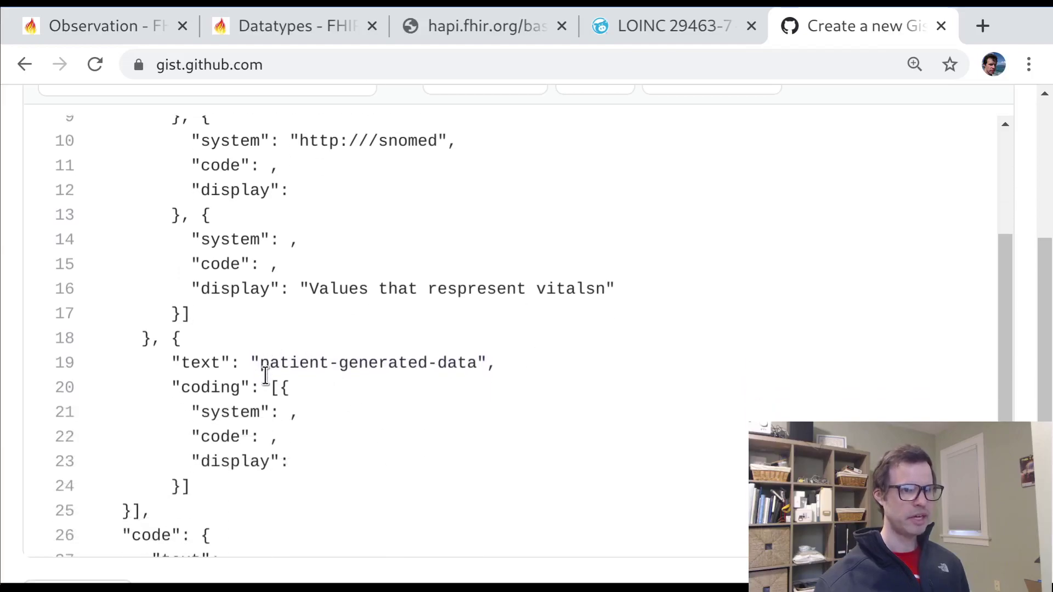
left_click(287, 413)
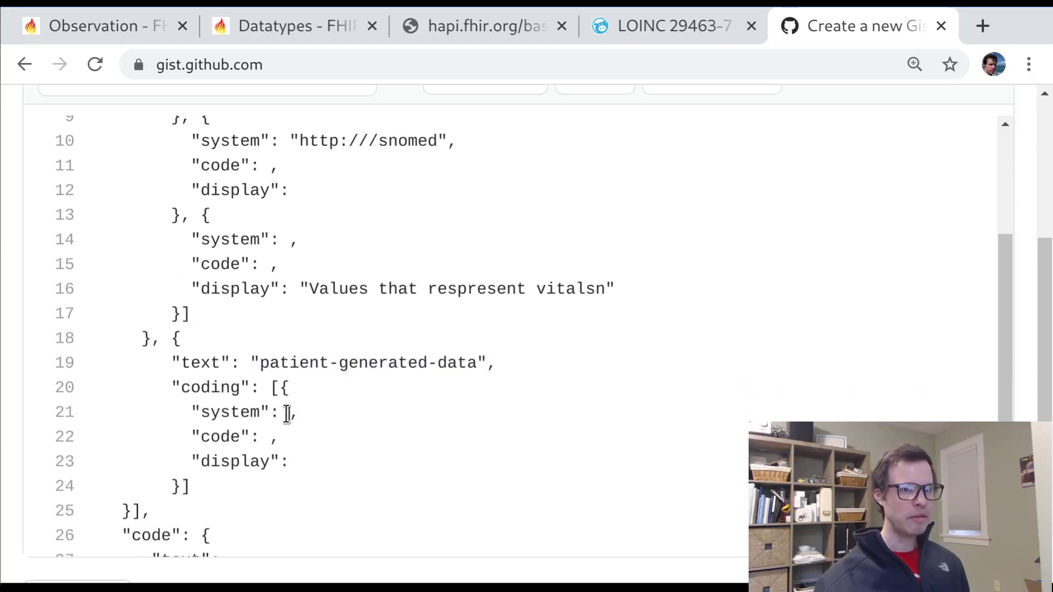
type("\"snomed\"")
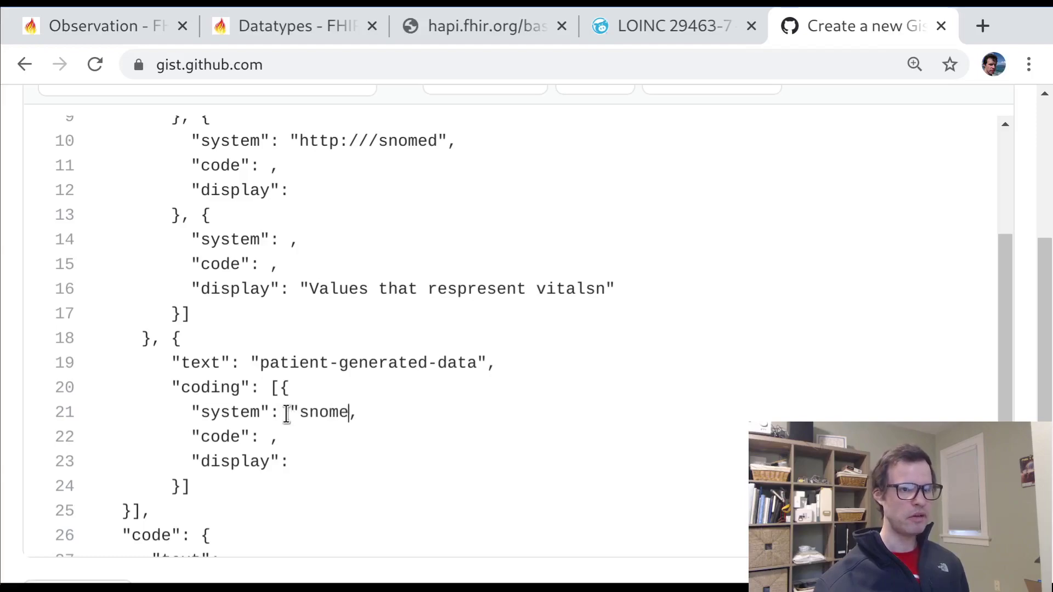
type(" \"patient")
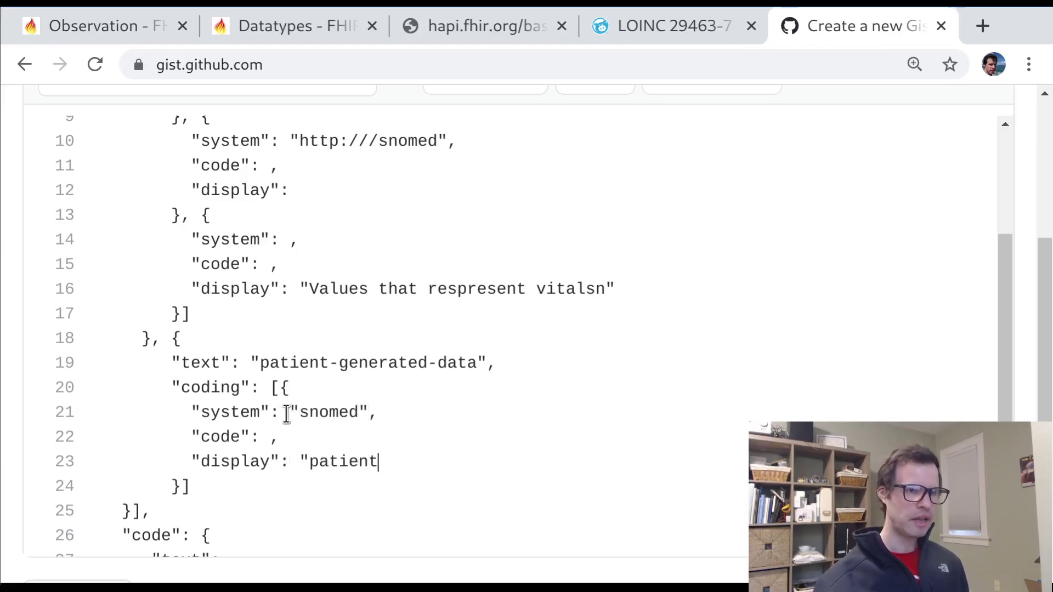
Finish the display as "data generated by a patienit" and select the whole snomed coding entry
key("ctrl+BackSpace")
type("data gnera")
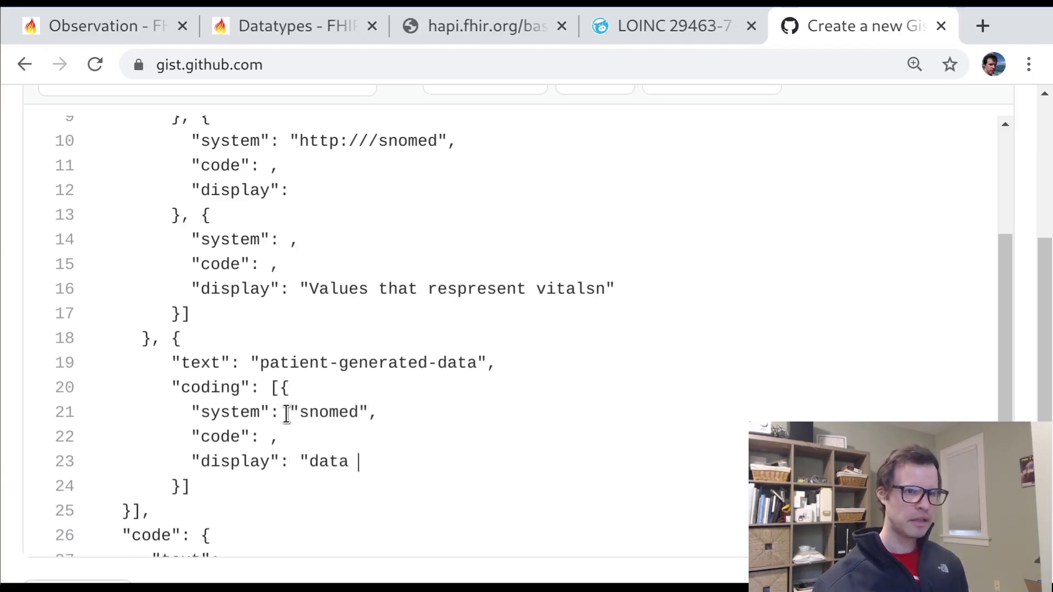
key("ctrl+BackSpace")
type("geen")
key("BackSpace")
key("BackSpace")
type("ne")
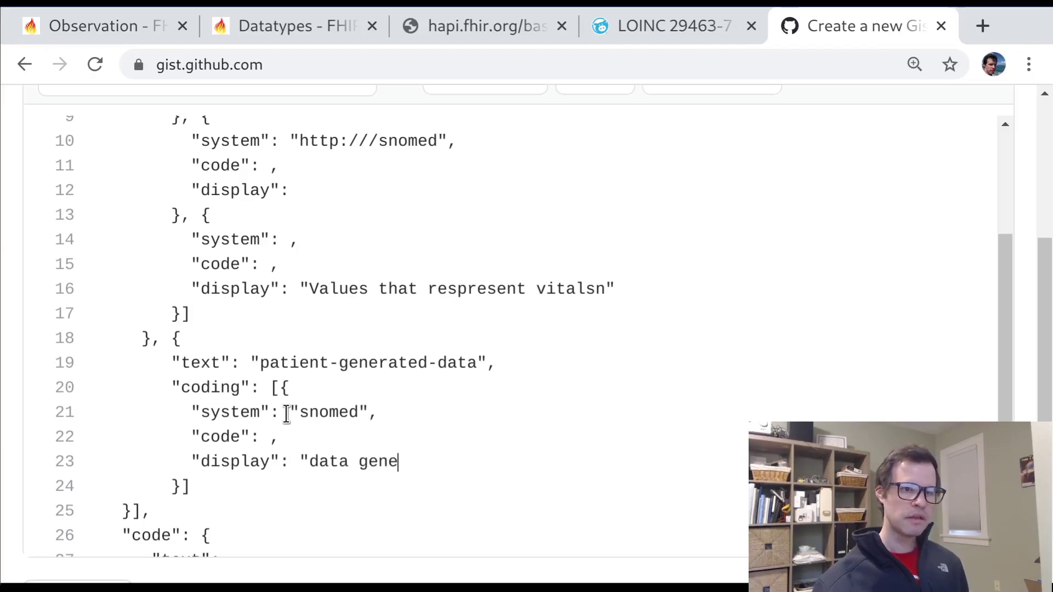
type("rated by a patienit\"")
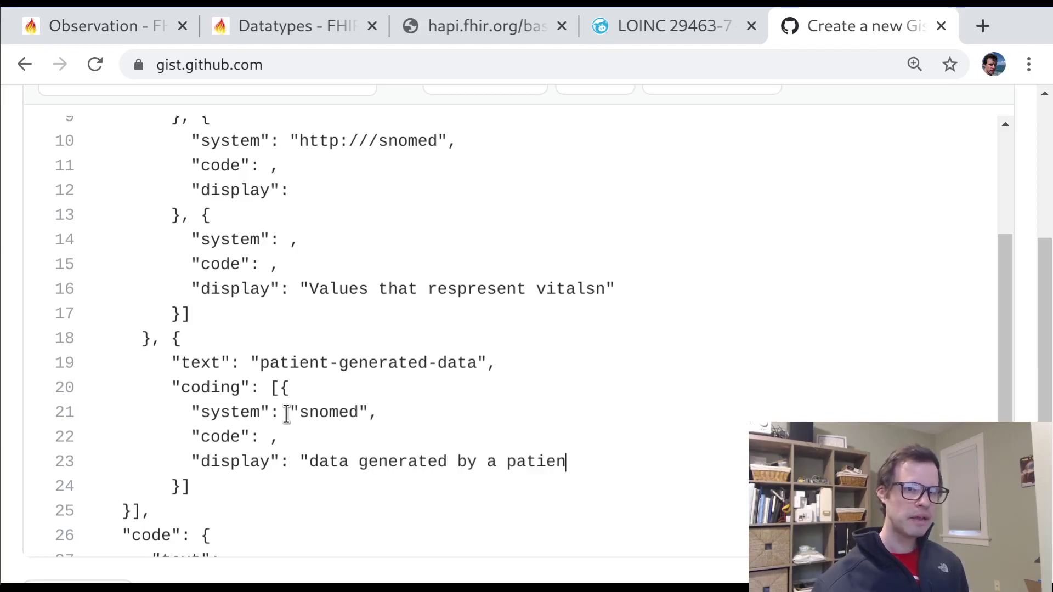
left_click(276, 389)
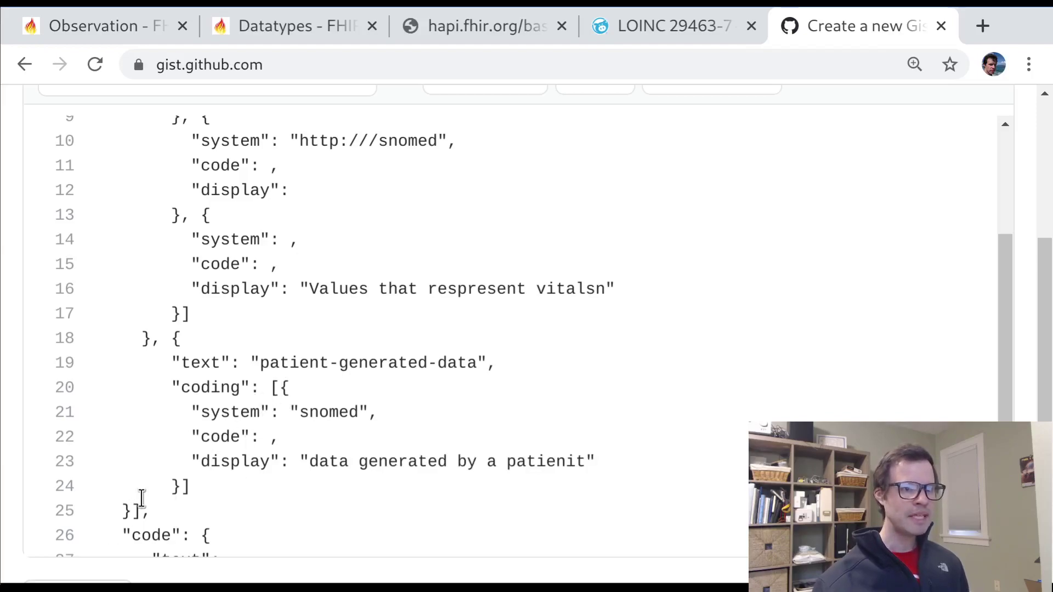
left_click(177, 484, "shift")
key("ctrl+c")
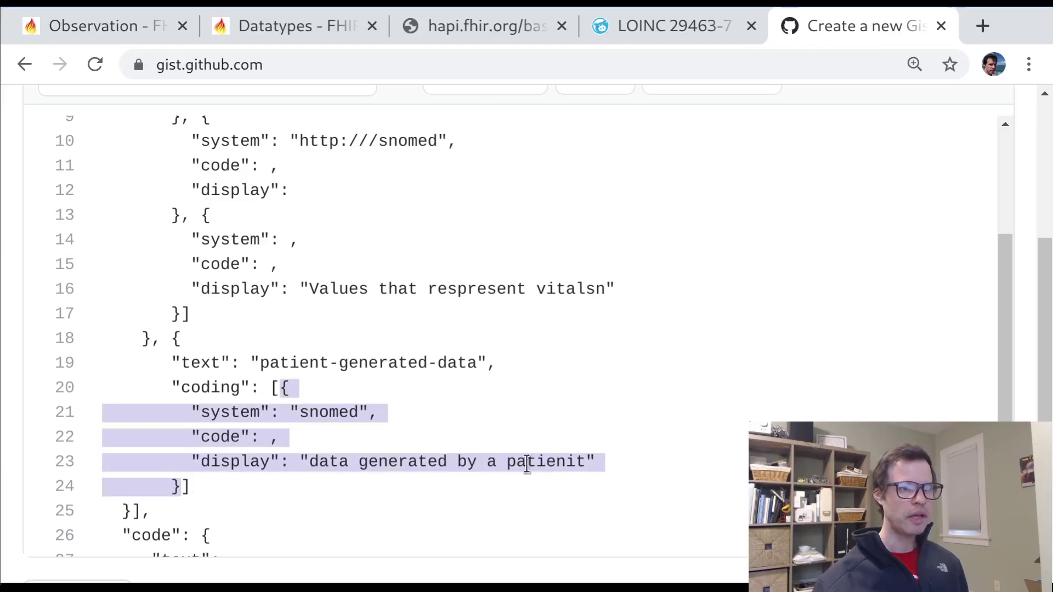
Cut the snomed coding and paste it as a fourth vital-signs entry commented "// mistake"
key("BackSpace")
scroll(297, 369, "up", 3)
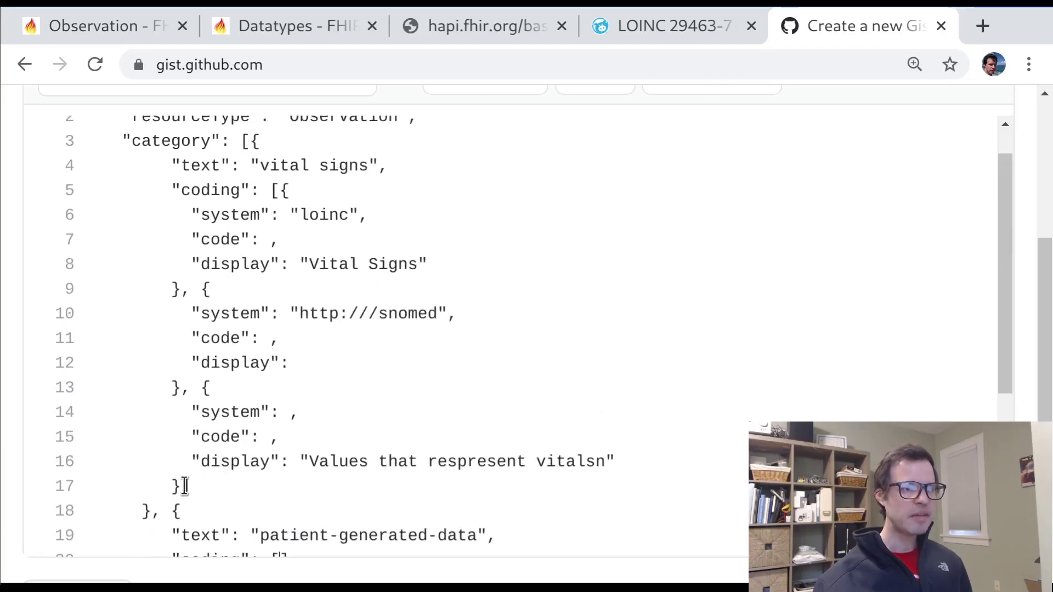
left_click(185, 486)
type("]")
key("Left")
key("BackSpace")
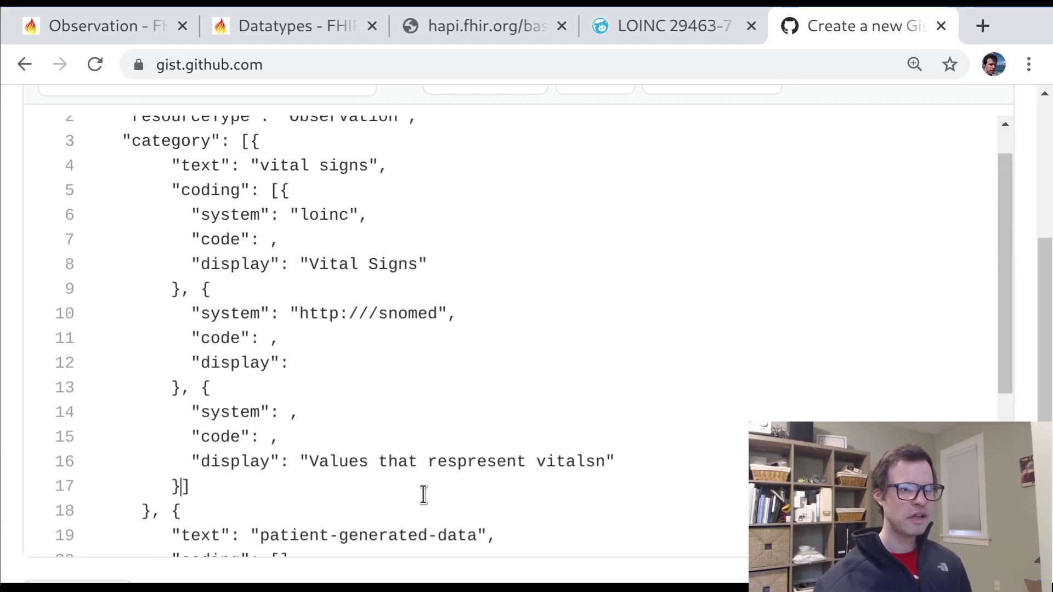
type(",")
key("ctrl+v")
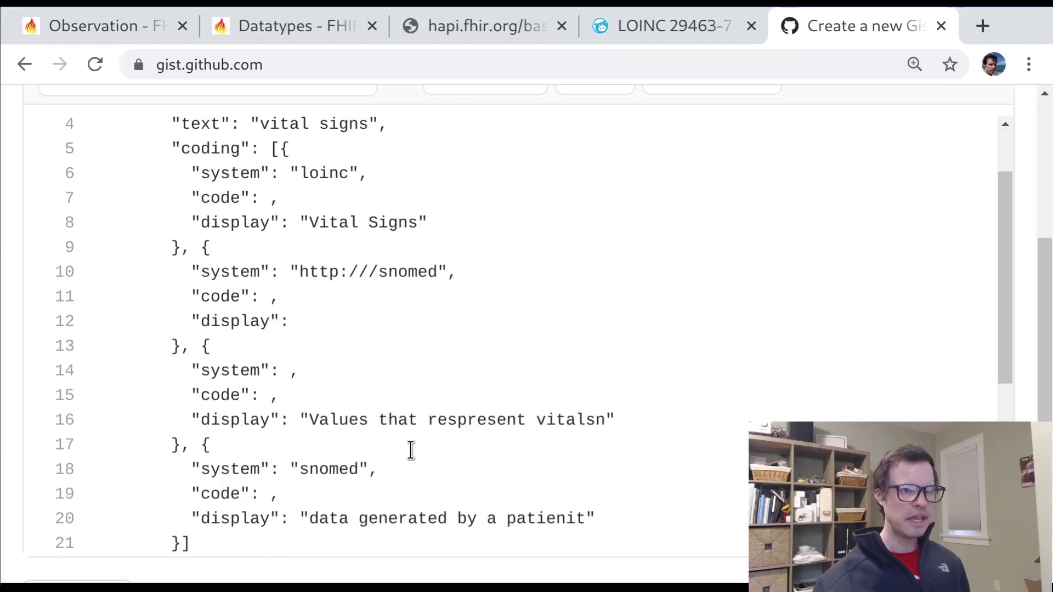
type("/.")
type(" no")
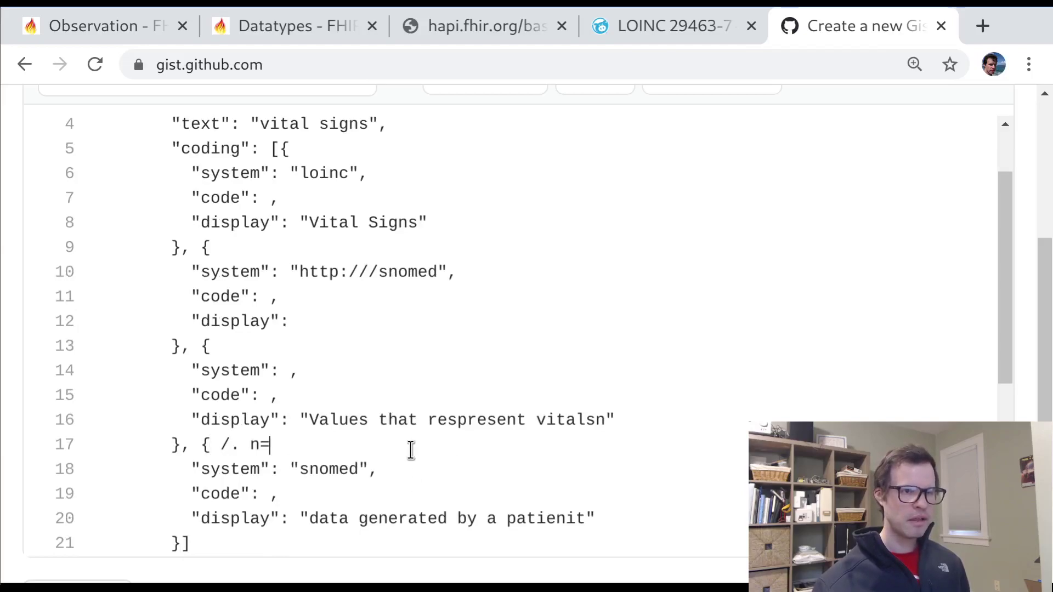
type("t")
key("BackSpace")
key("BackSpace")
key("BackSpace")
key("BackSpace")
key("BackSpace")
type("/ mistake")
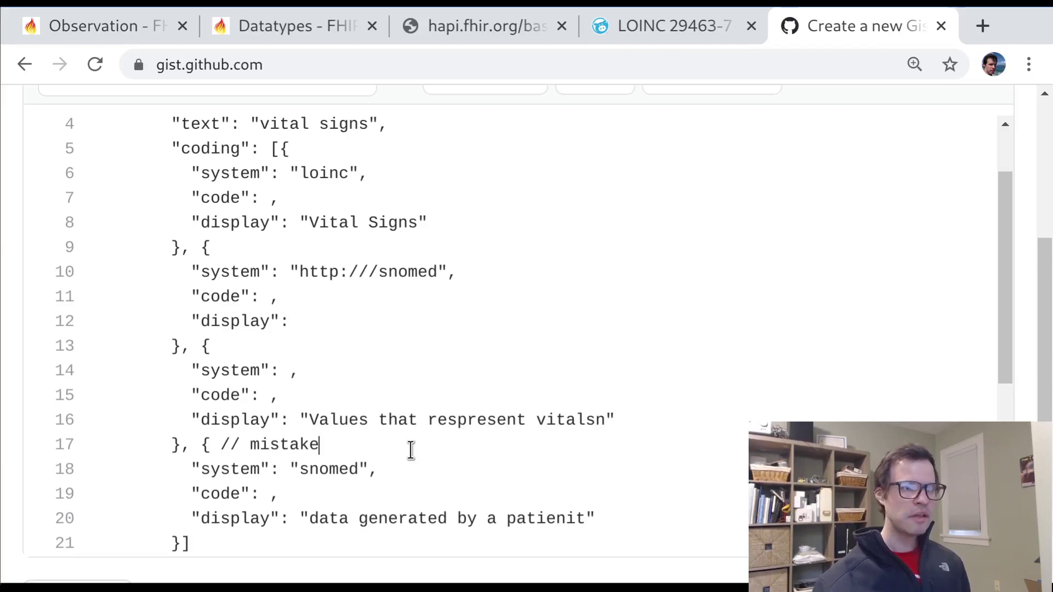
Compare the vital-signs coding list, its "Vital Signs" display and the misplaced snomed entry
scroll(243, 198, "up", 1)
double_click(227, 181)
left_click(228, 181)
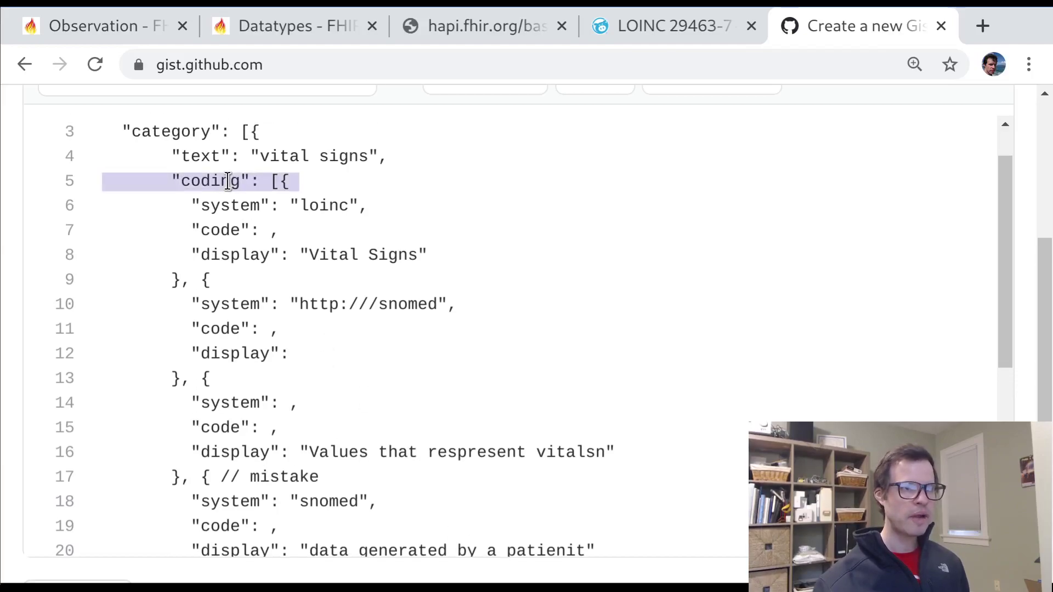
scroll(227, 181, "down", 1)
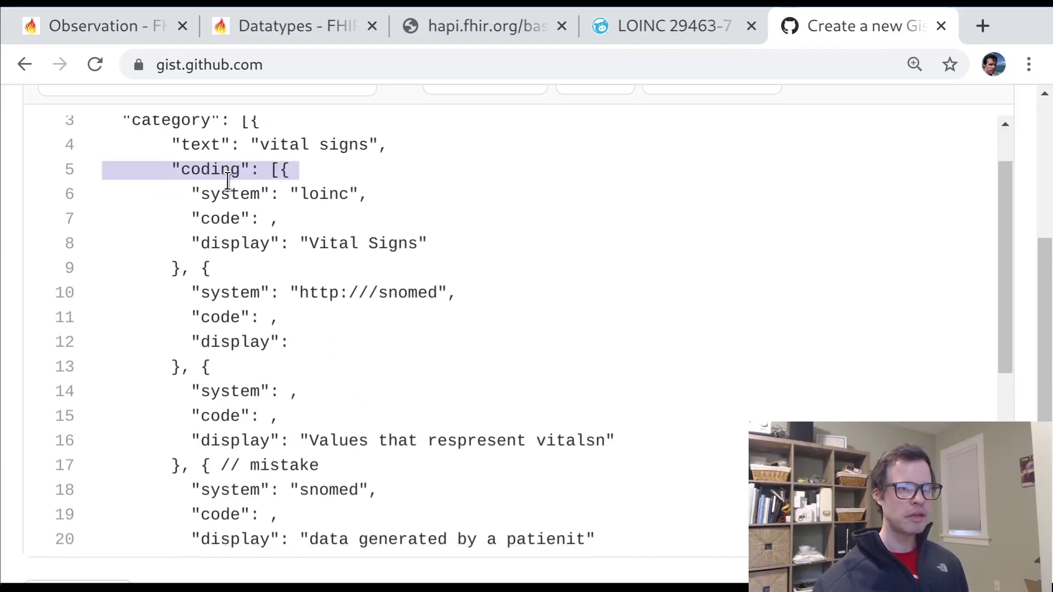
left_click_drag(230, 193, 334, 527)
left_click(334, 528)
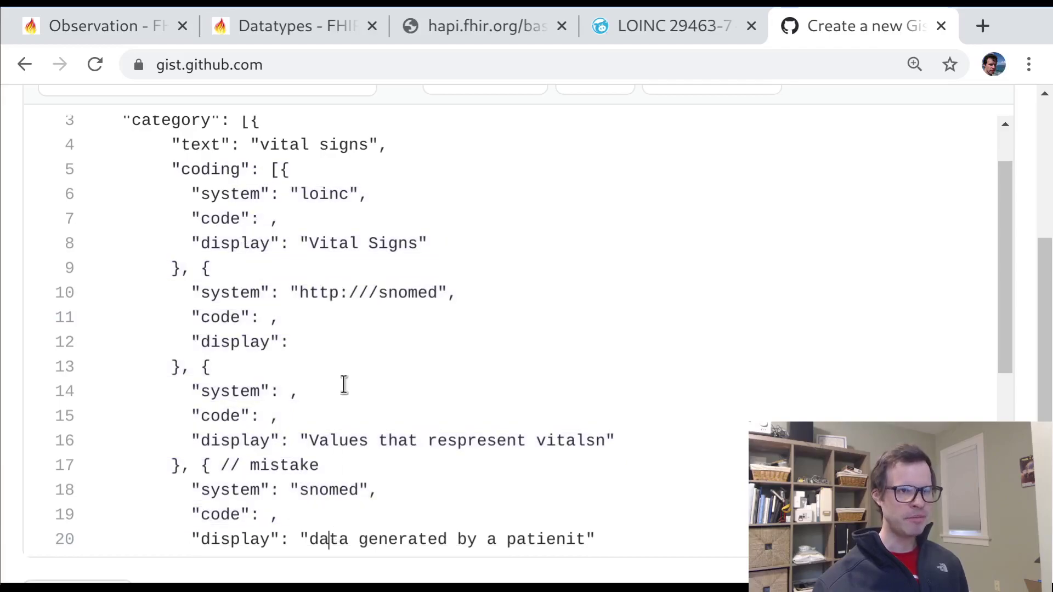
left_click_drag(330, 243, 465, 241)
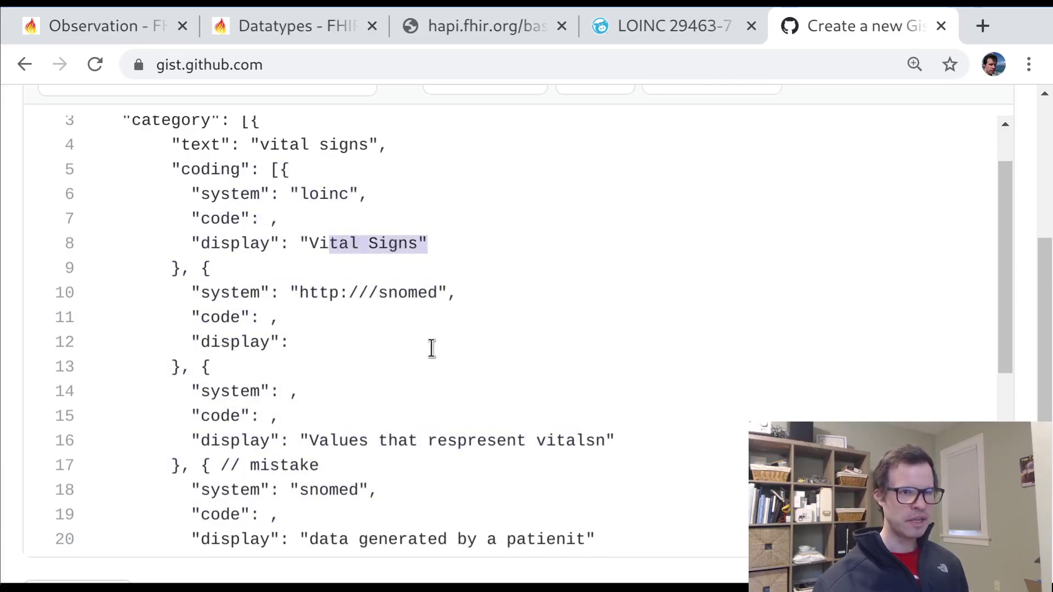
left_click(287, 245)
left_click_drag(273, 171, 289, 245)
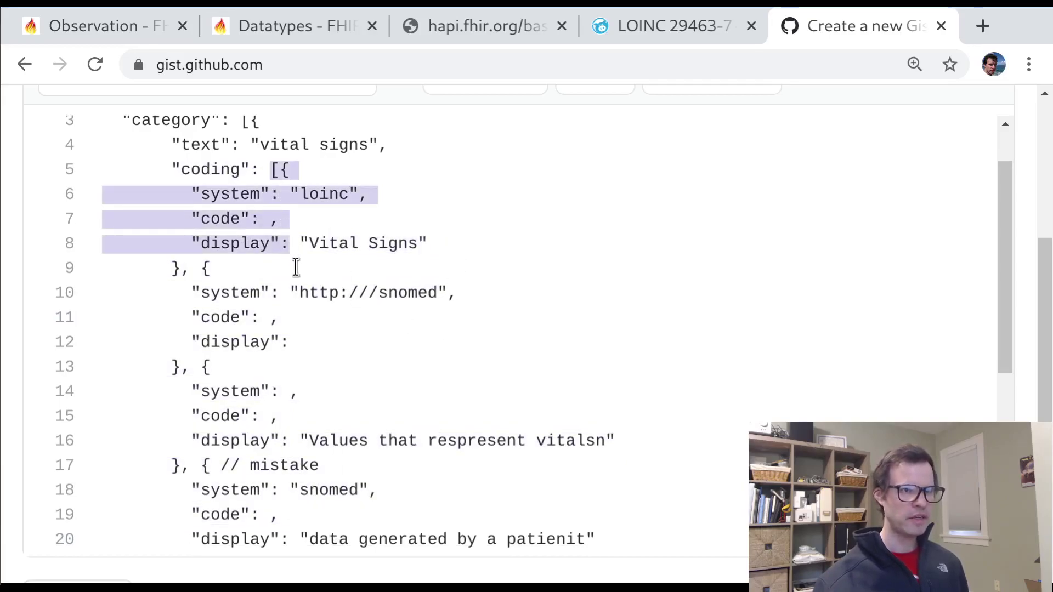
scroll(296, 267, "down", 2)
left_click_drag(324, 365, 353, 468)
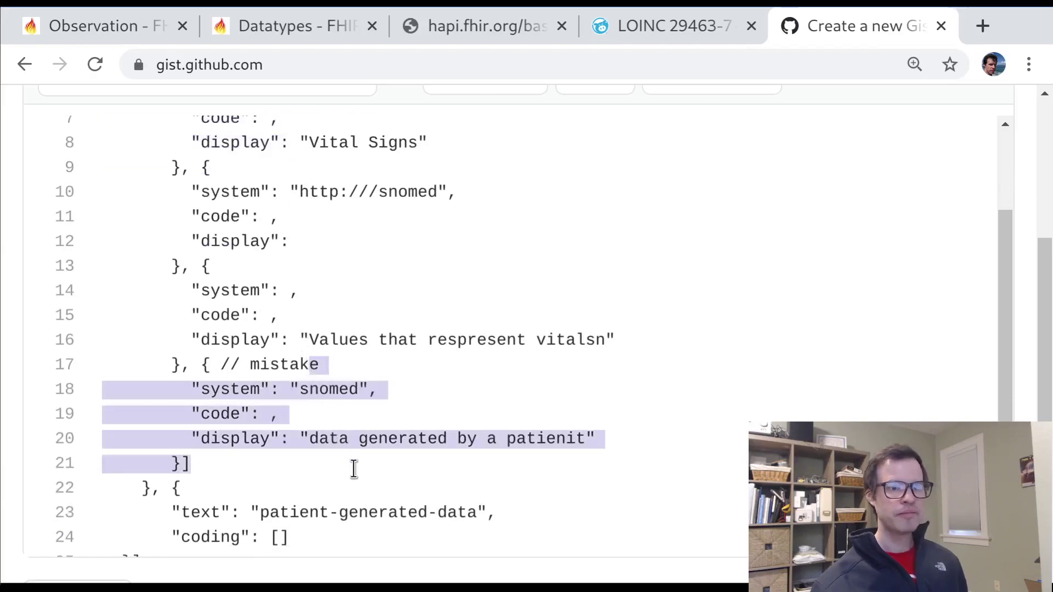
left_click(354, 469)
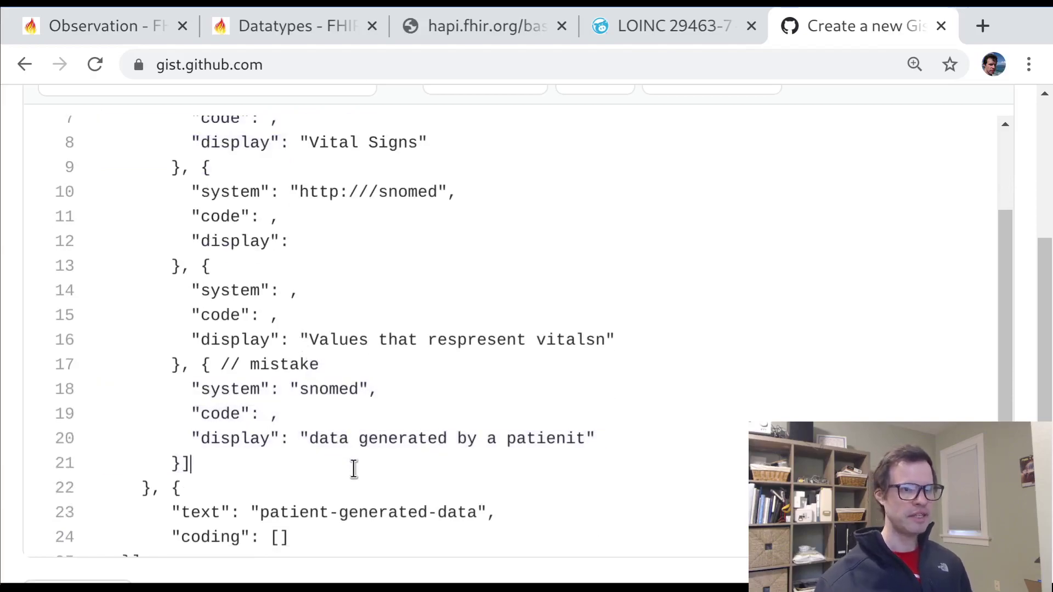
Remove the misplaced snomed entry from vital signs and paste it into patient-generated-data's empty coding
key("Up")
key("Up")
key("Up")
key("Up")
key("End")
key("BackSpace")
key("BackSpace")
key("BackSpace")
key("BackSpace")
key("BackSpace")
key("BackSpace")
key("BackSpace")
key("BackSpace")
key("BackSpace")
key("BackSpace")
key("BackSpace")
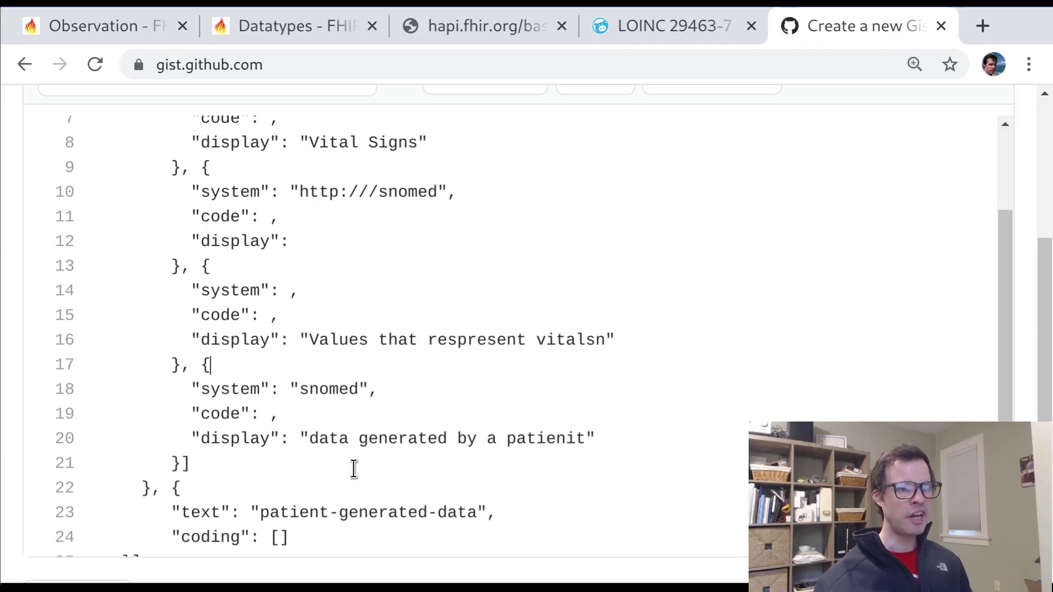
key("shift+Down")
key("shift+Down")
key("shift+Down")
key("shift+Down")
key("BackSpace")
type("m")
key("BackSpace")
key("BackSpace")
key("BackSpace")
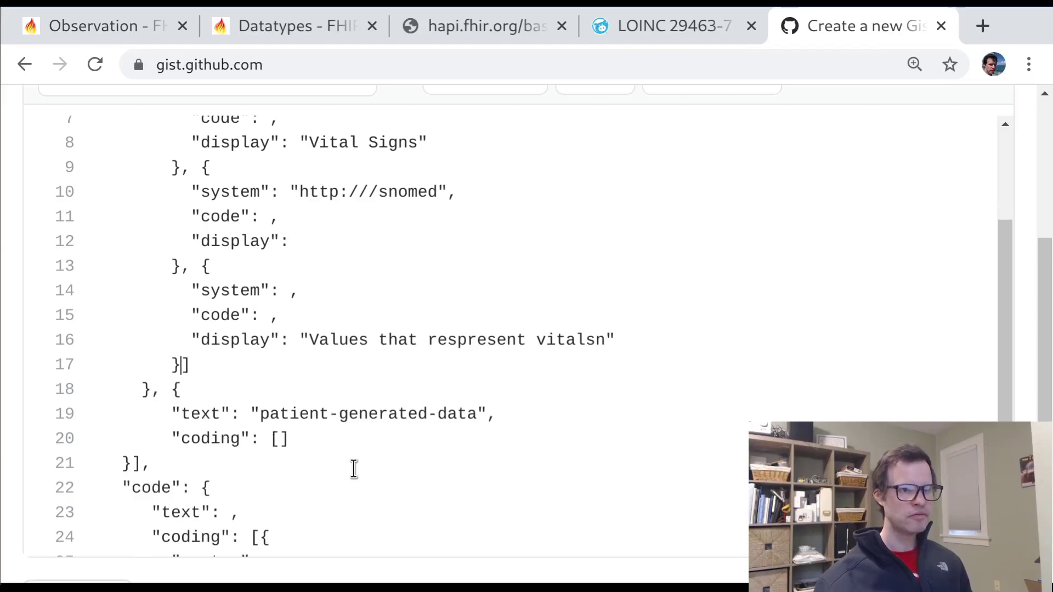
key("Down")
key("Down")
key("Down")
key("End")
key("Left")
key("ctrl+v")
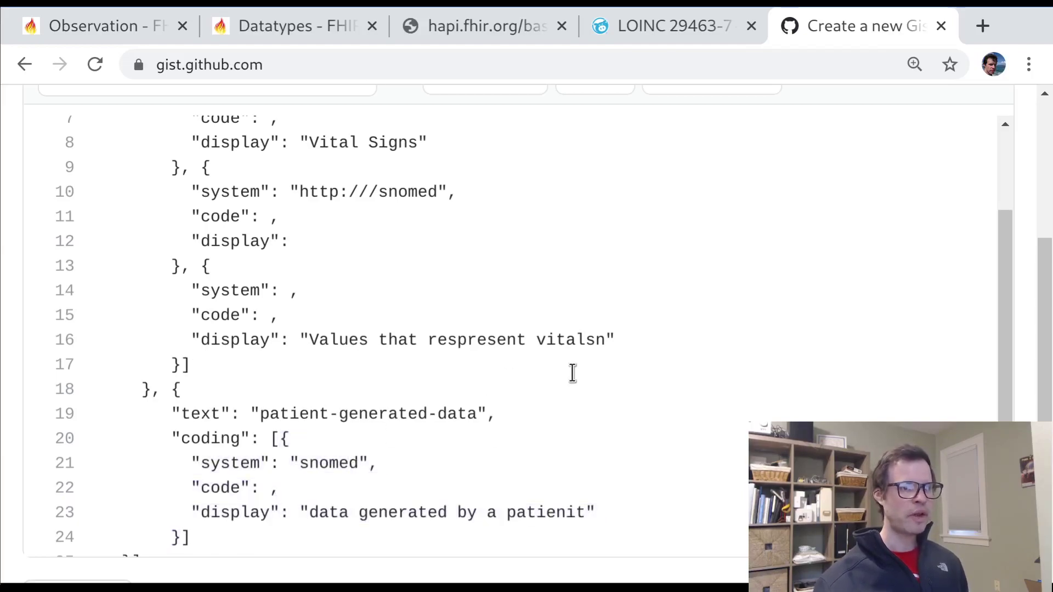
Check that the vital signs category keeps its three original coding entries
scroll(573, 373, "up", 3)
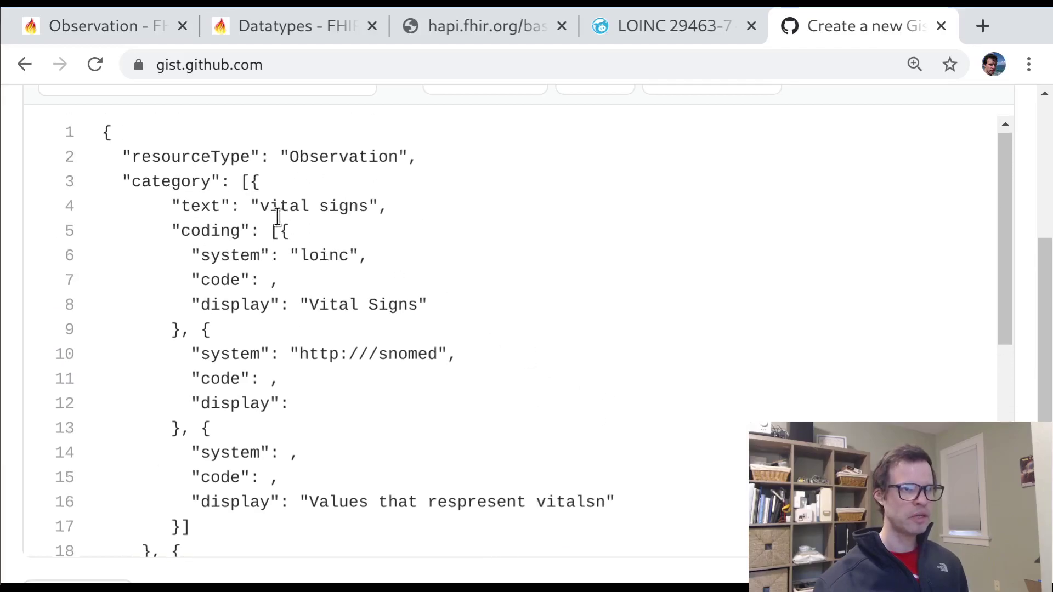
left_click(154, 551, "shift")
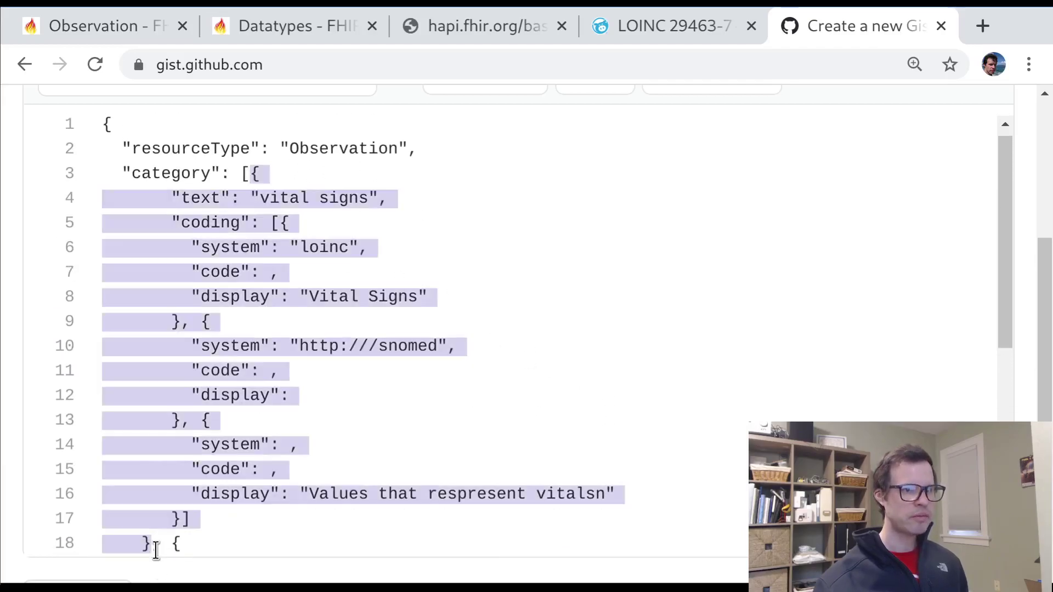
left_click(267, 468)
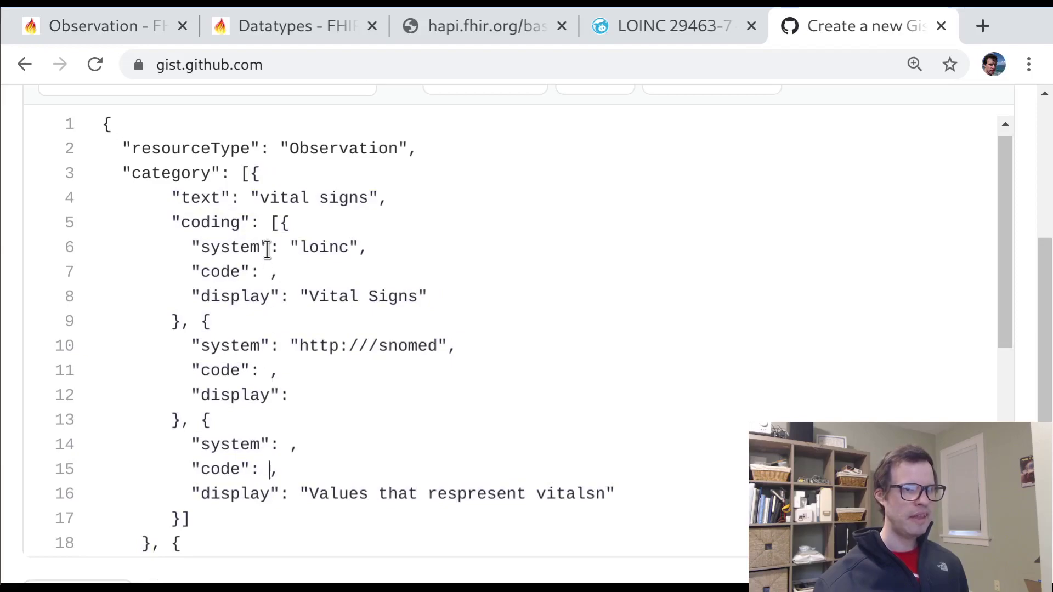
left_click(279, 222)
left_click(176, 519, "shift")
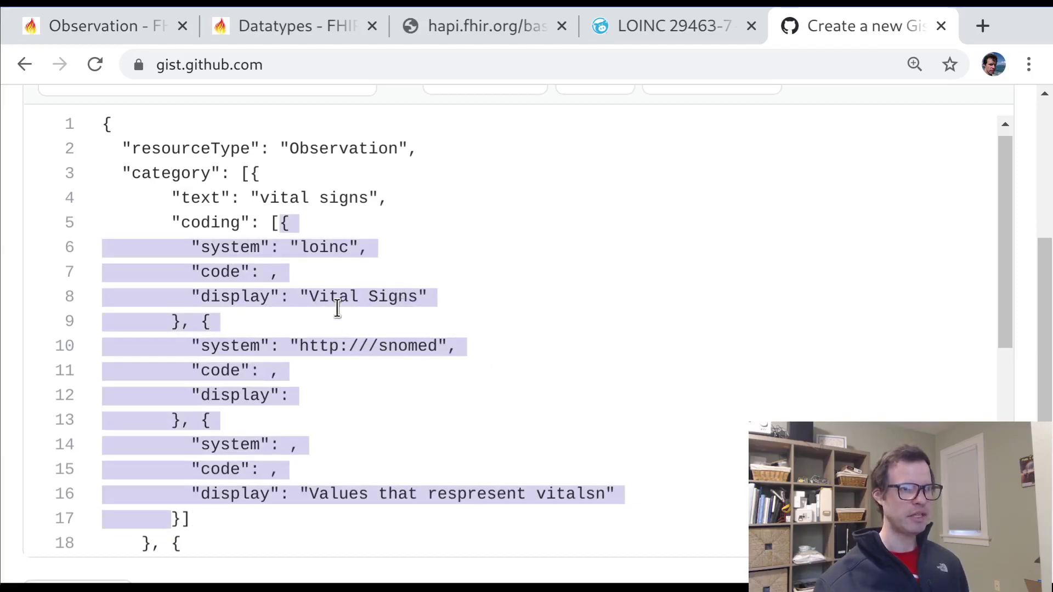
left_click(306, 257)
scroll(308, 444, "down", 1)
scroll(308, 444, "down", 7)
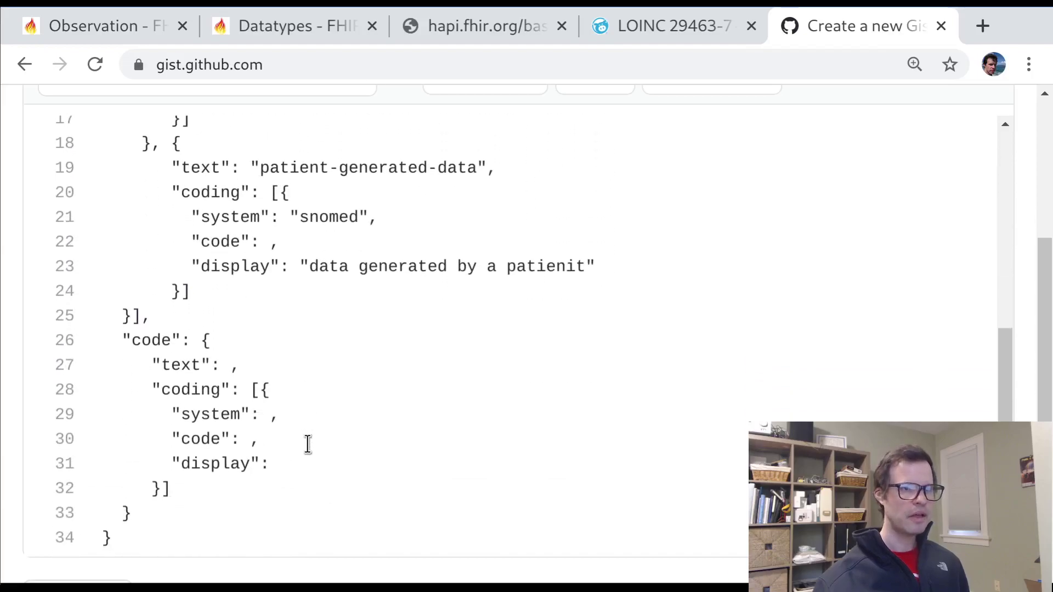
Remove the stray comma after the code's text key and enter "body weight" as its value
triple_click(140, 341)
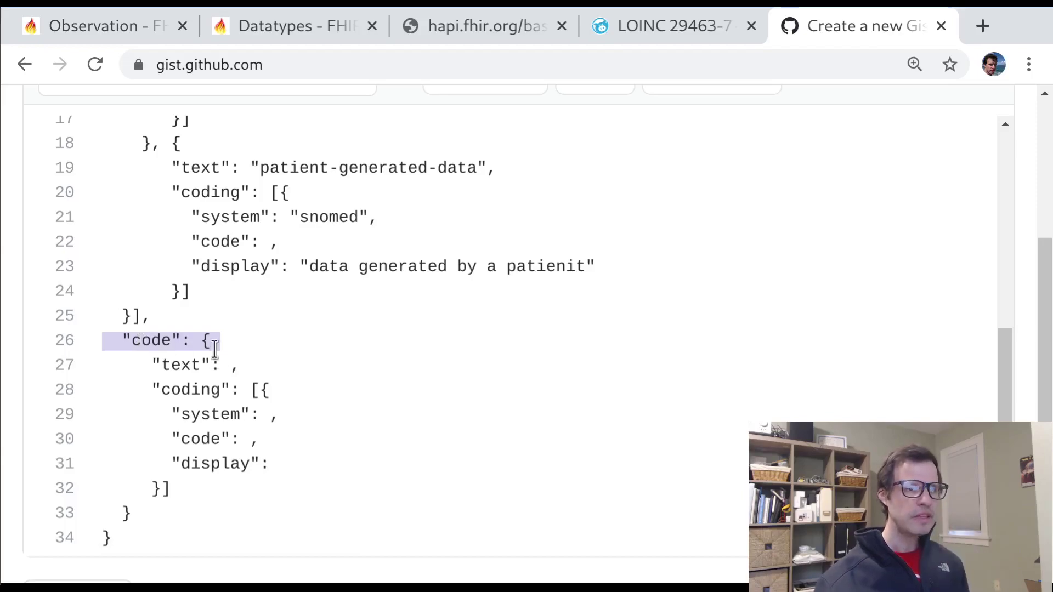
left_click(202, 342)
left_click(130, 517, "shift")
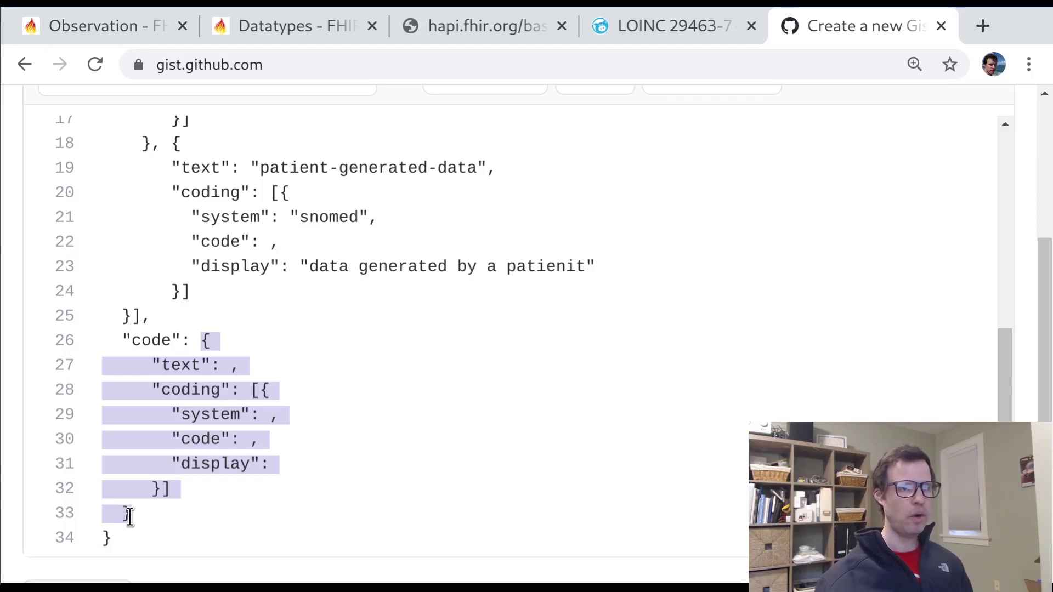
left_click_drag(129, 516, 241, 437)
left_click(261, 378)
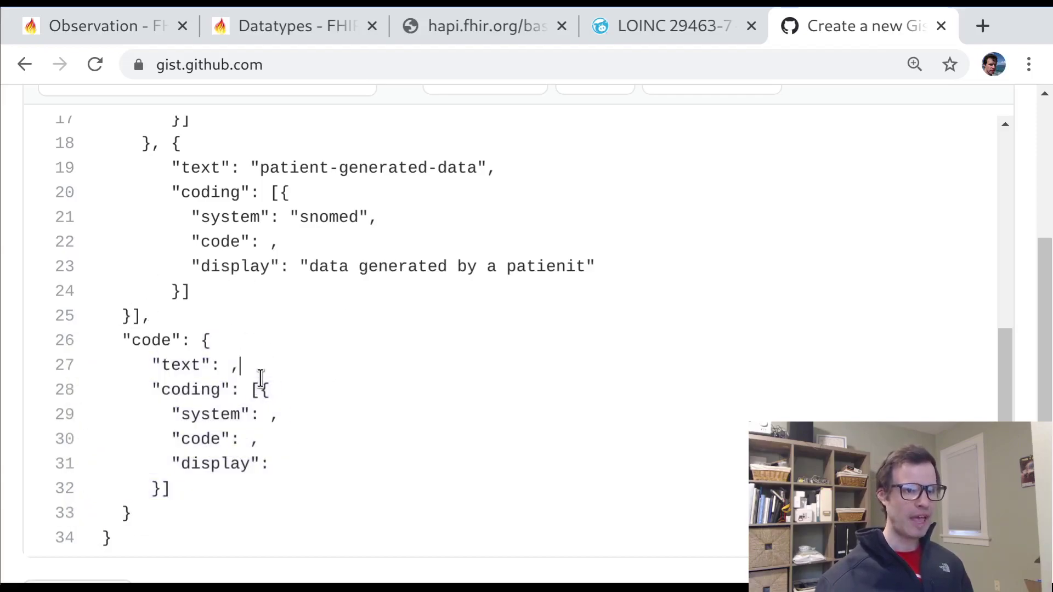
left_click(158, 494, "shift")
left_click(235, 362)
key("BackSpace")
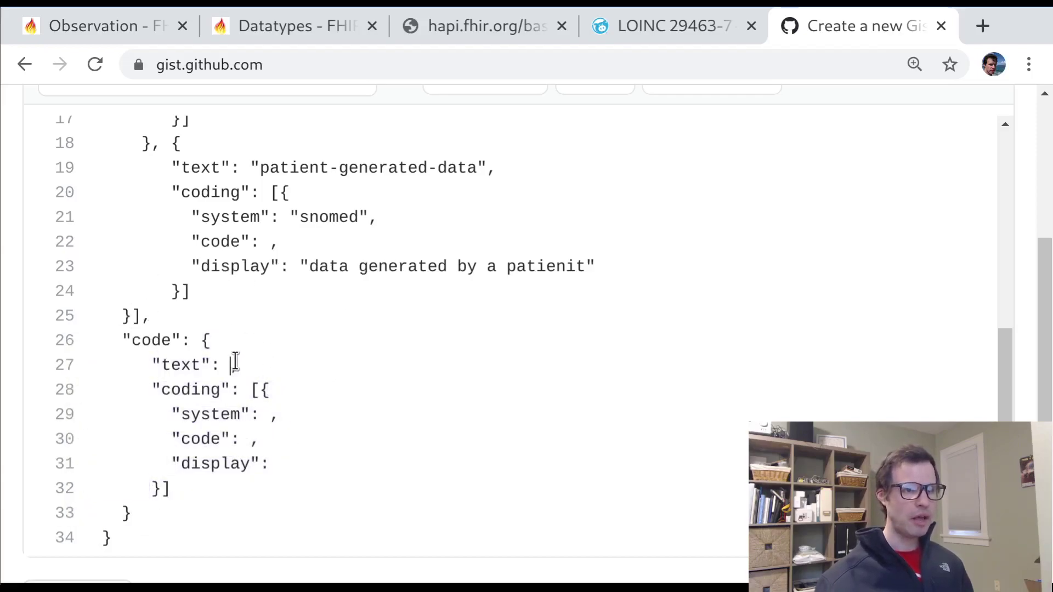
type("\"body we")
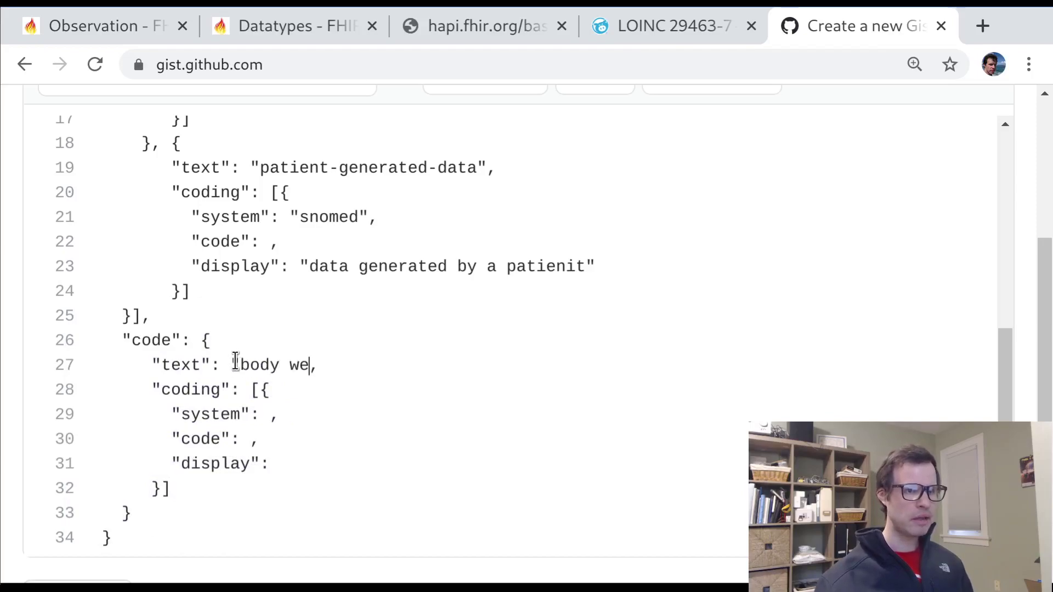
type("ight\"")
Try wrapping the code element in square array brackets, then undo the change
triple_click(235, 362)
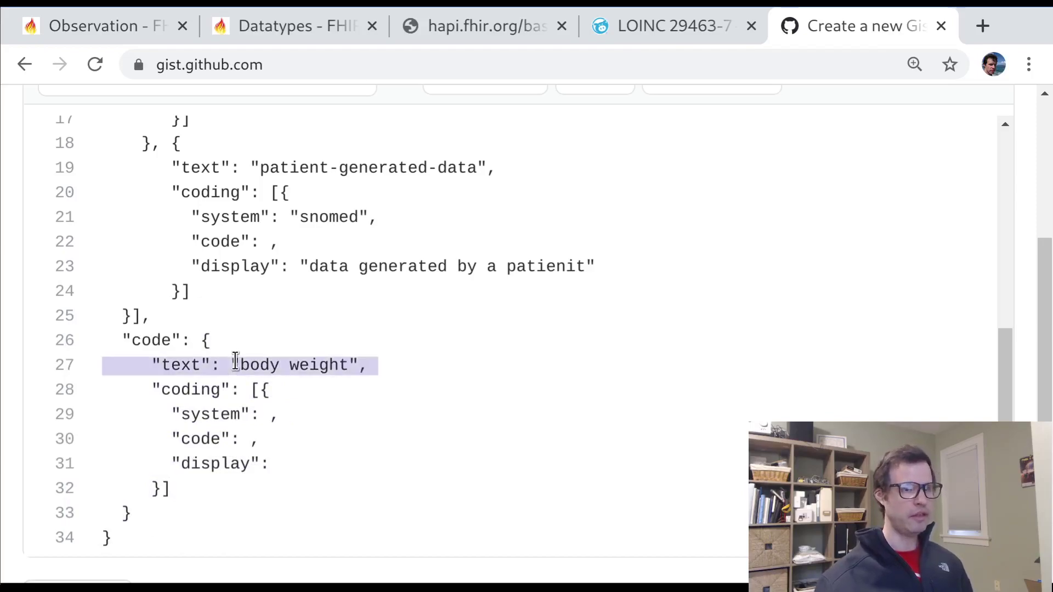
left_click(207, 351)
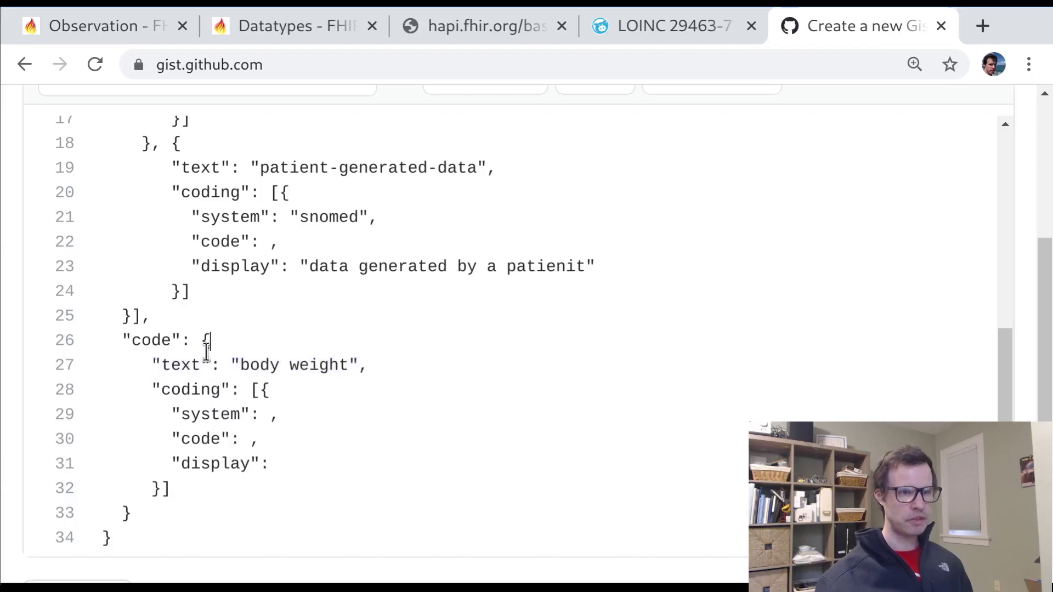
key("Left")
type("[")
left_click(177, 532)
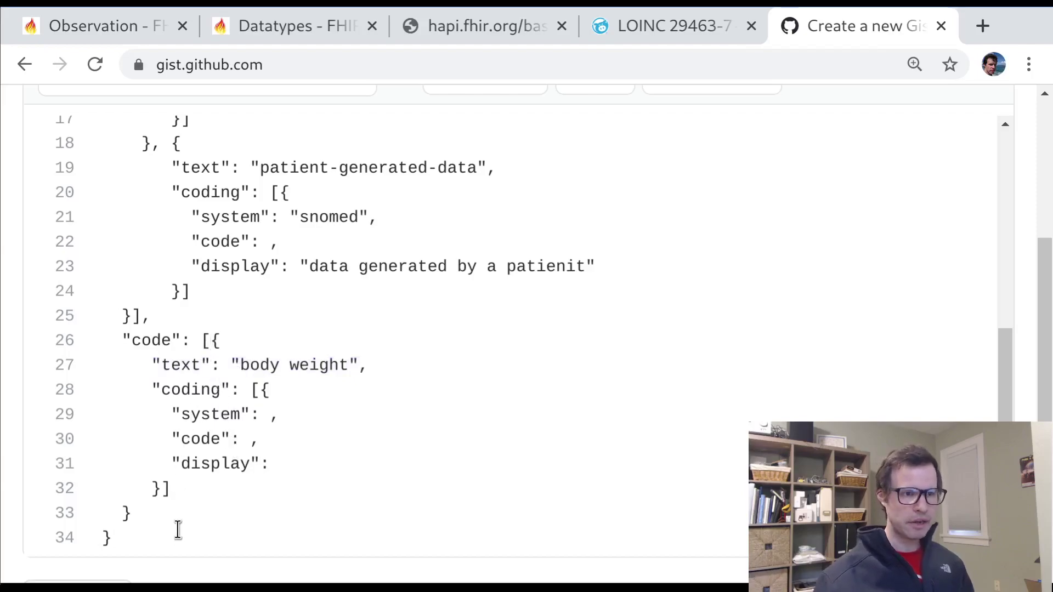
left_click(170, 511)
type("]")
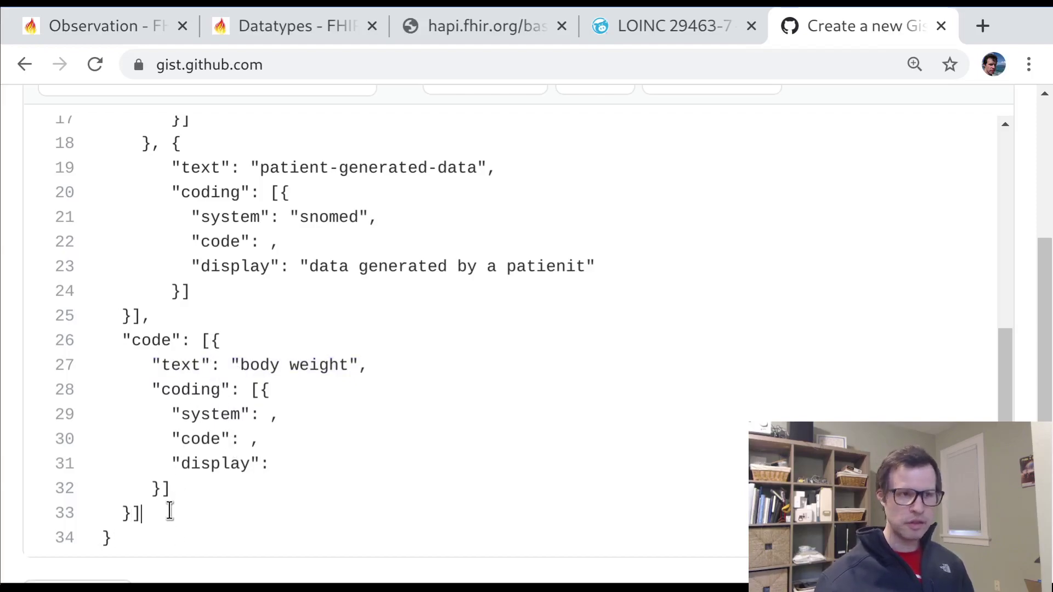
key("ctrl+z")
key("ctrl+z")
Close the patient search on the FHIR Observation page and highlight code's 1..1 cardinality, name and description
left_click(157, 25)
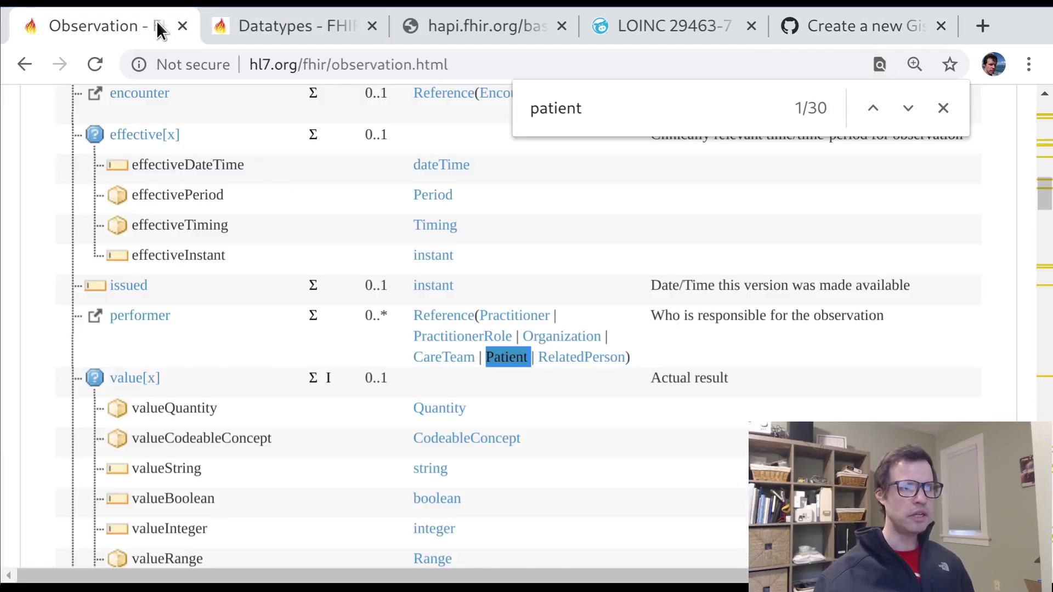
scroll(173, 391, "up", 5)
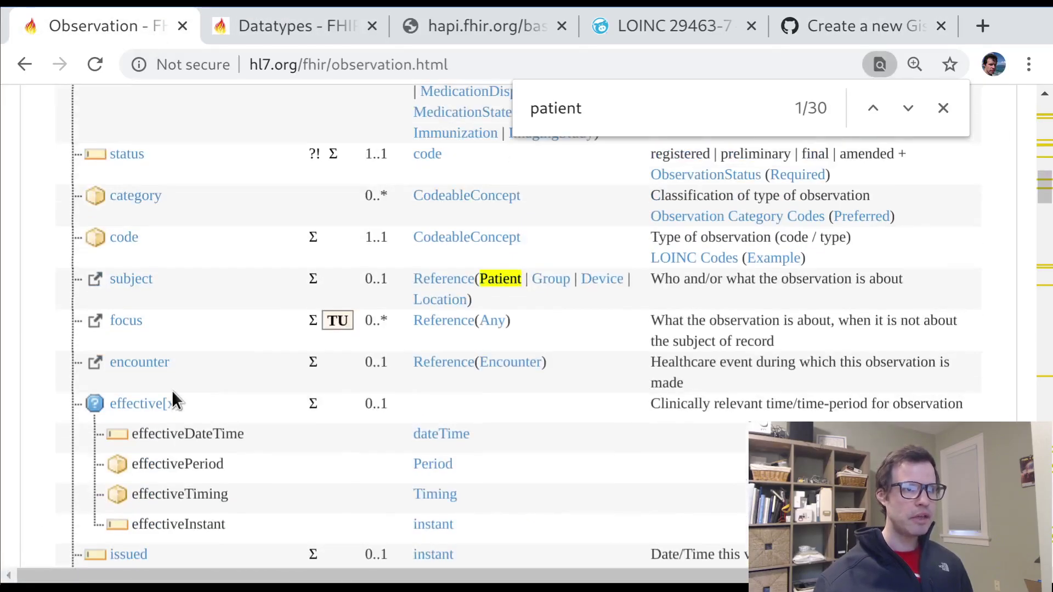
left_click_drag(360, 317, 390, 316)
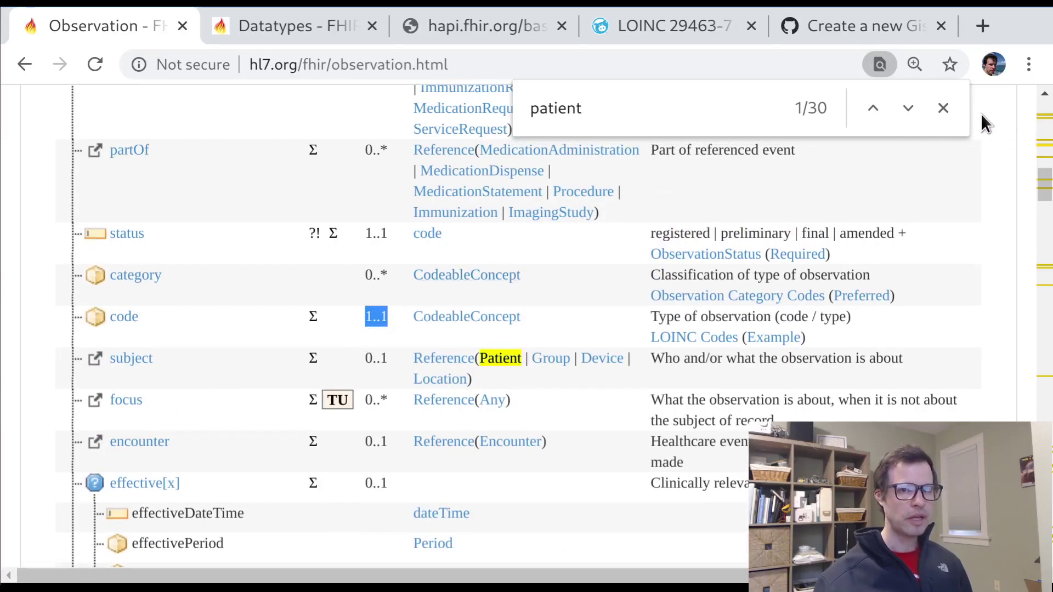
left_click(943, 107)
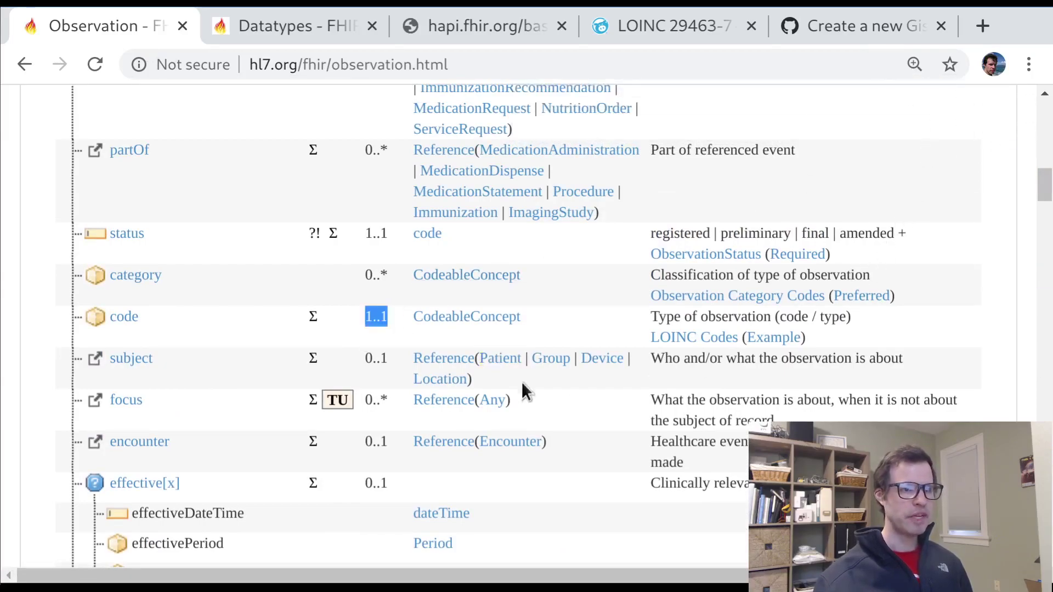
left_click_drag(143, 318, 99, 319)
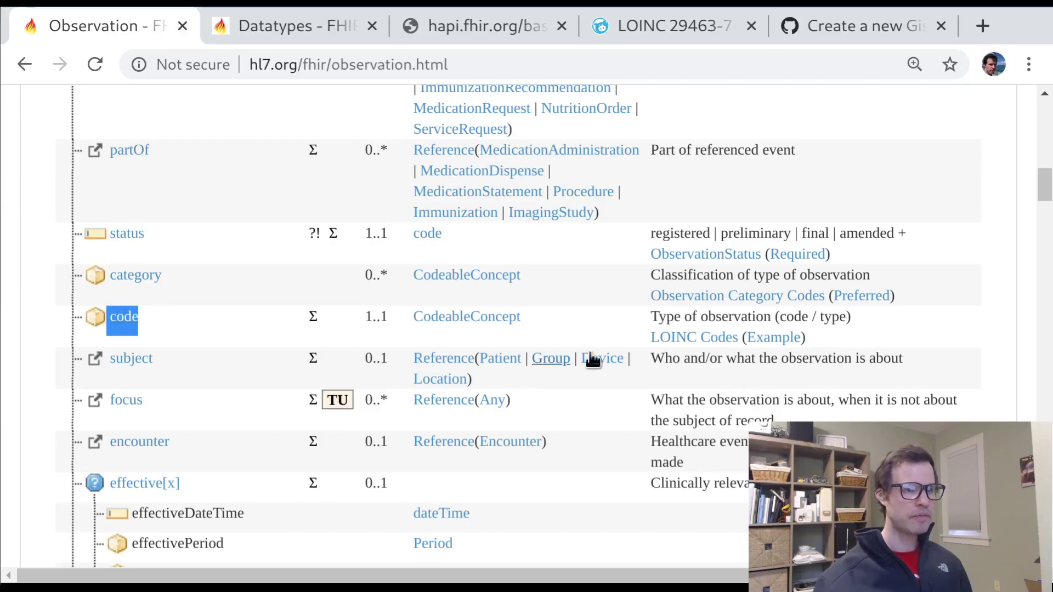
left_click_drag(652, 317, 806, 317)
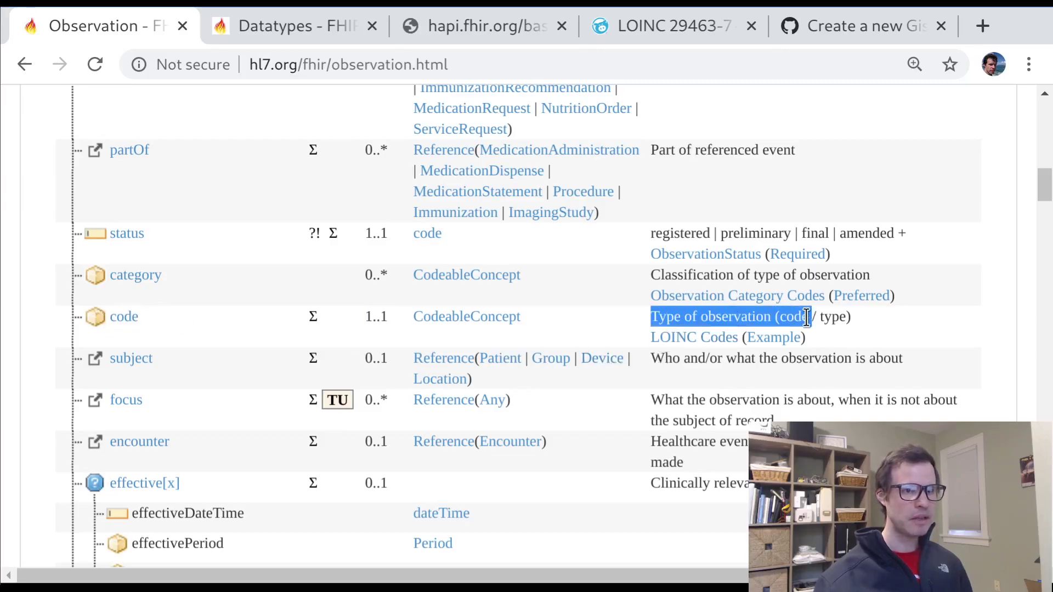
left_click_drag(176, 313, 107, 304)
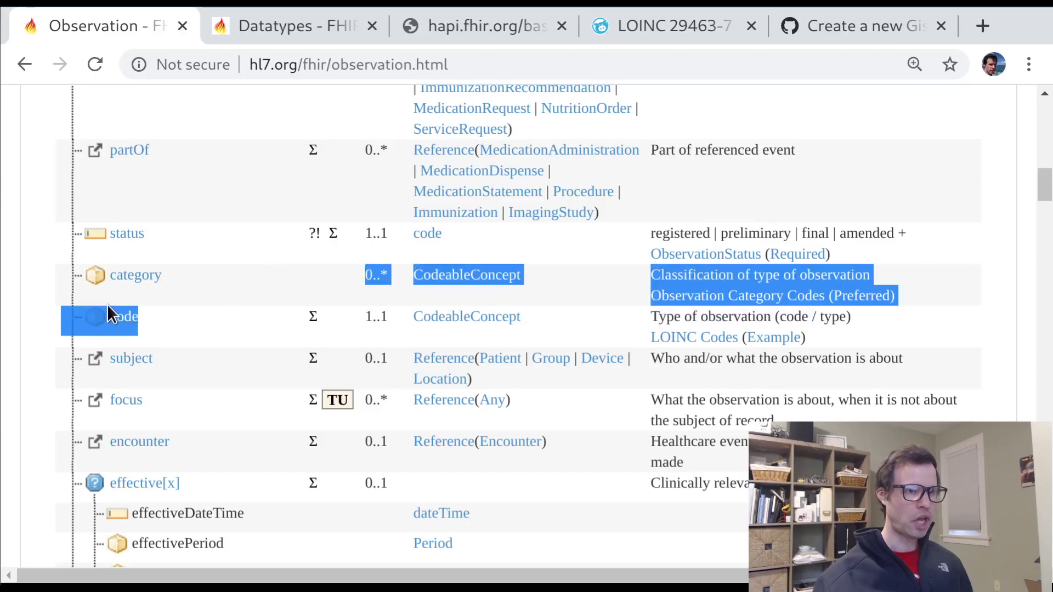
left_click(146, 324)
View the code element's detailed definition, then return to the Observation element table
double_click(110, 318)
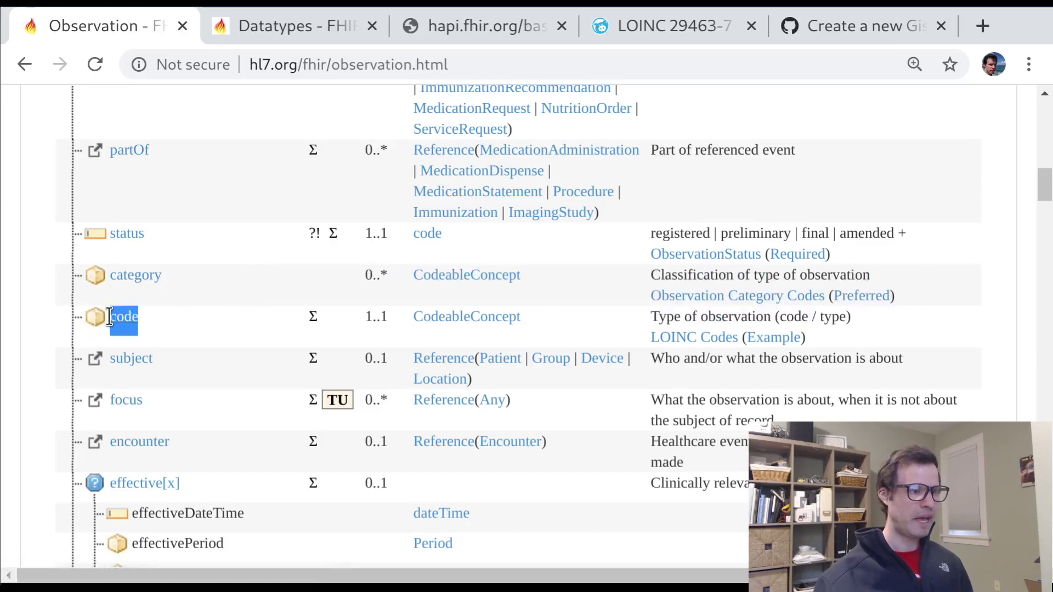
left_click(179, 333)
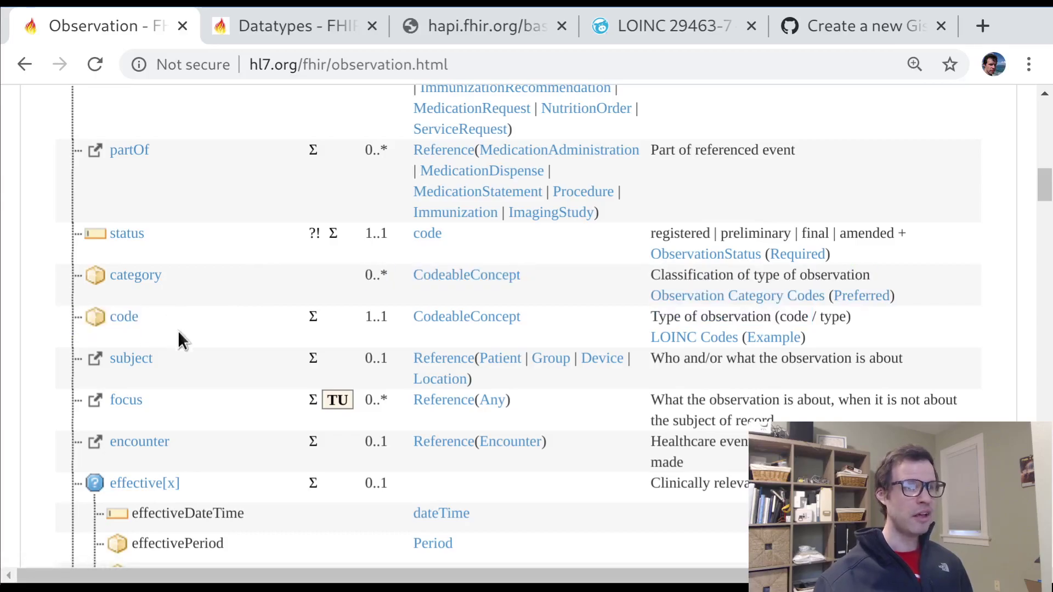
left_click_drag(141, 325, 121, 323)
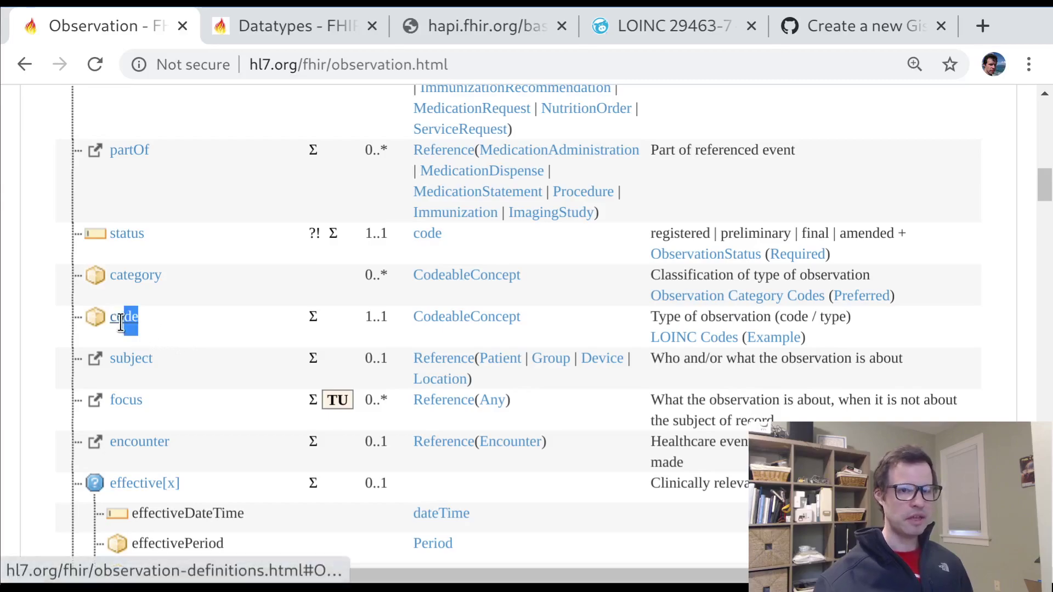
left_click(116, 322)
key("alt+Left")
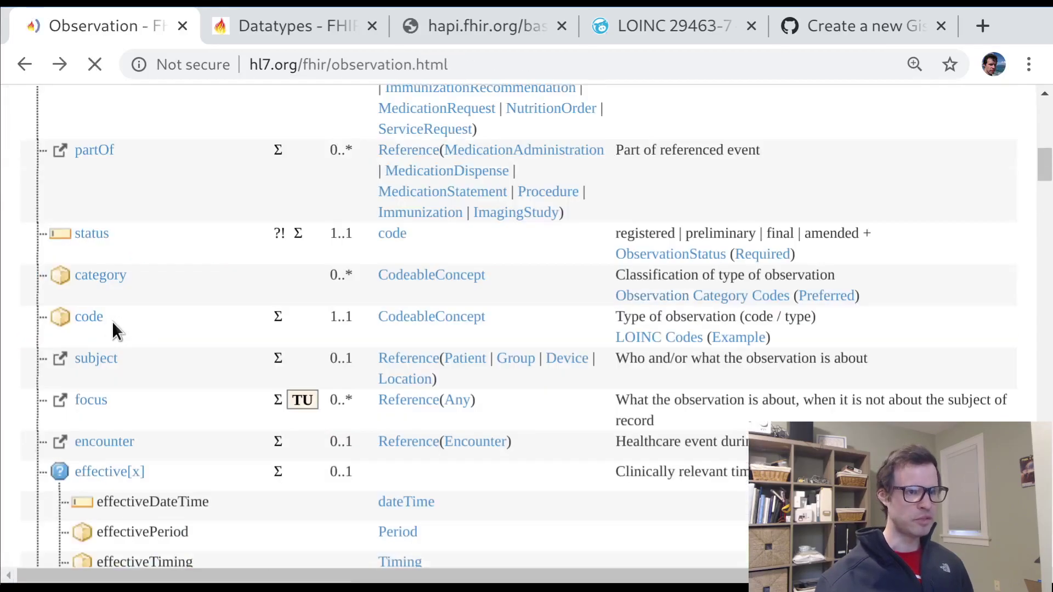
left_click_drag(179, 329, 124, 332)
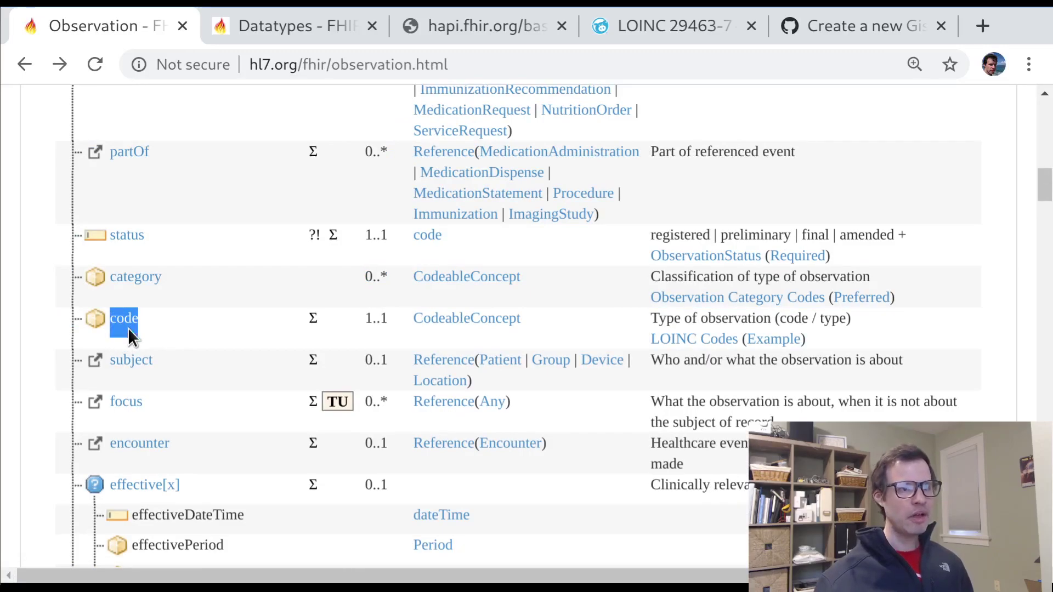
left_click(152, 337)
Highlight the code element's name and its CodeableConcept data type in the table
right_click(146, 331)
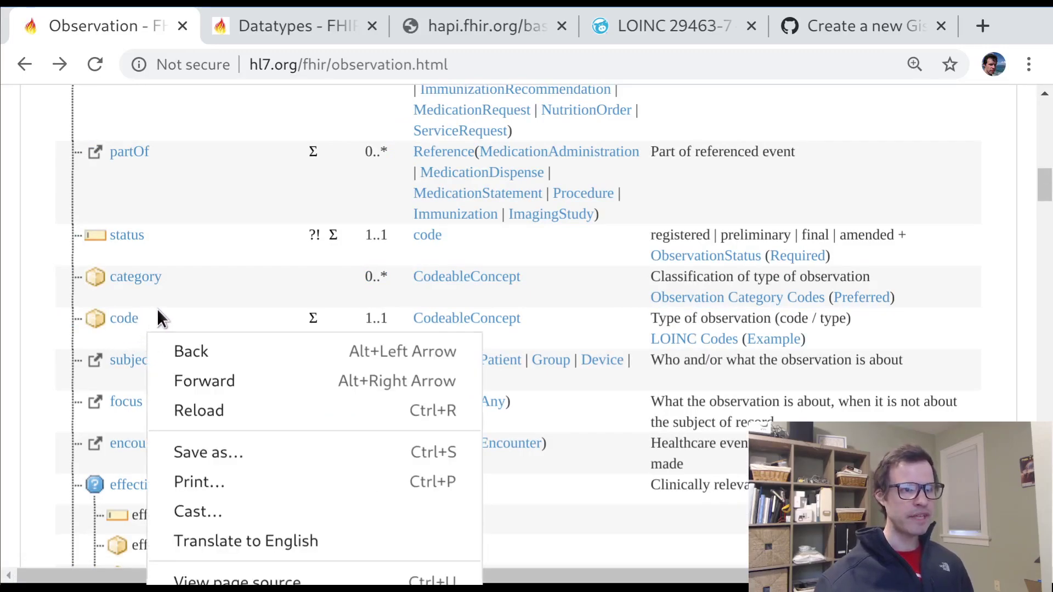
left_click(157, 308)
left_click_drag(157, 308, 112, 316)
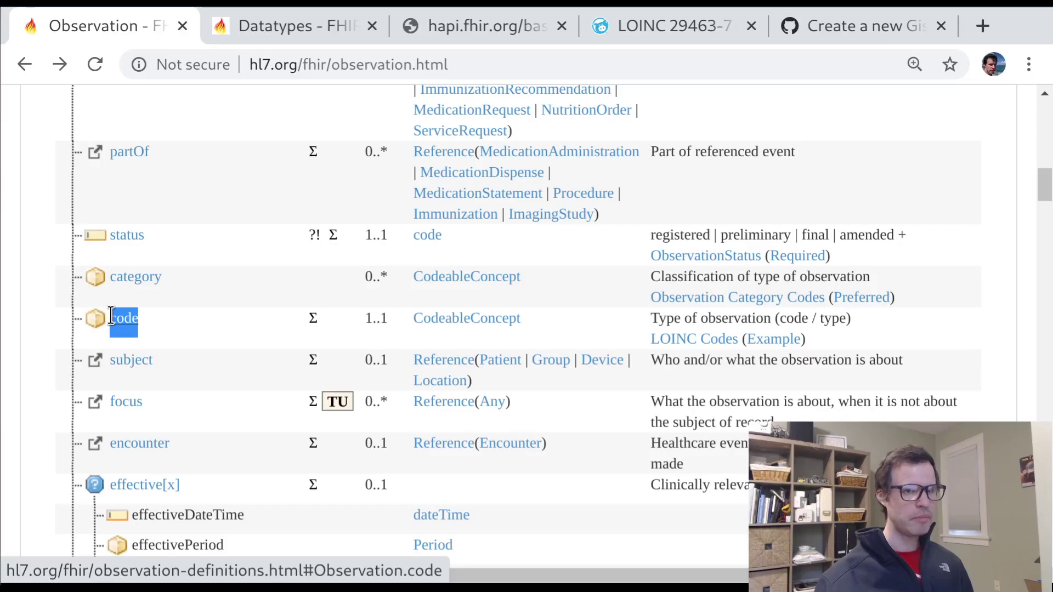
left_click(179, 318)
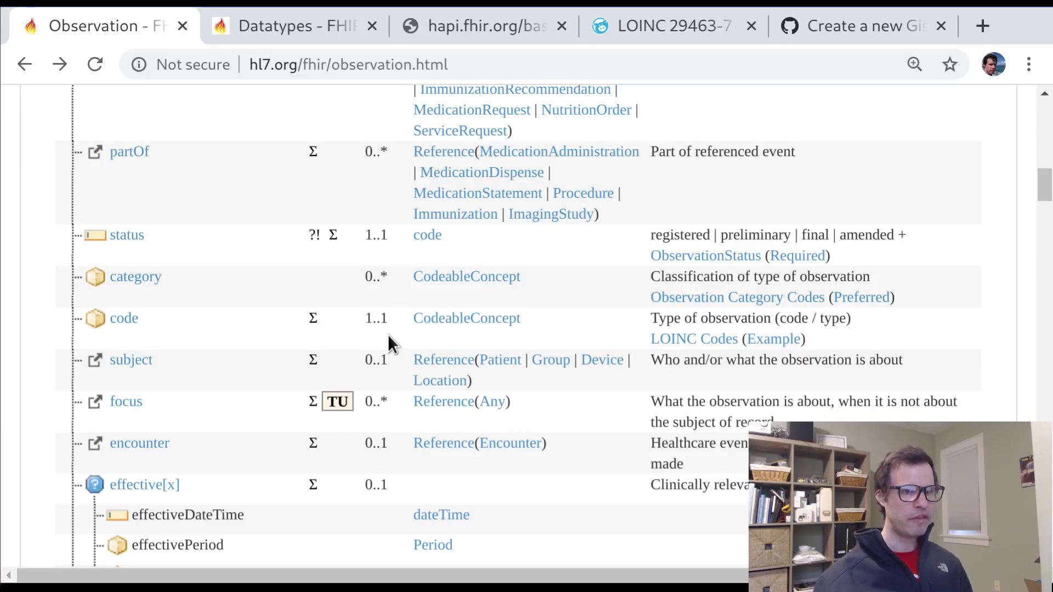
left_click_drag(528, 318, 406, 319)
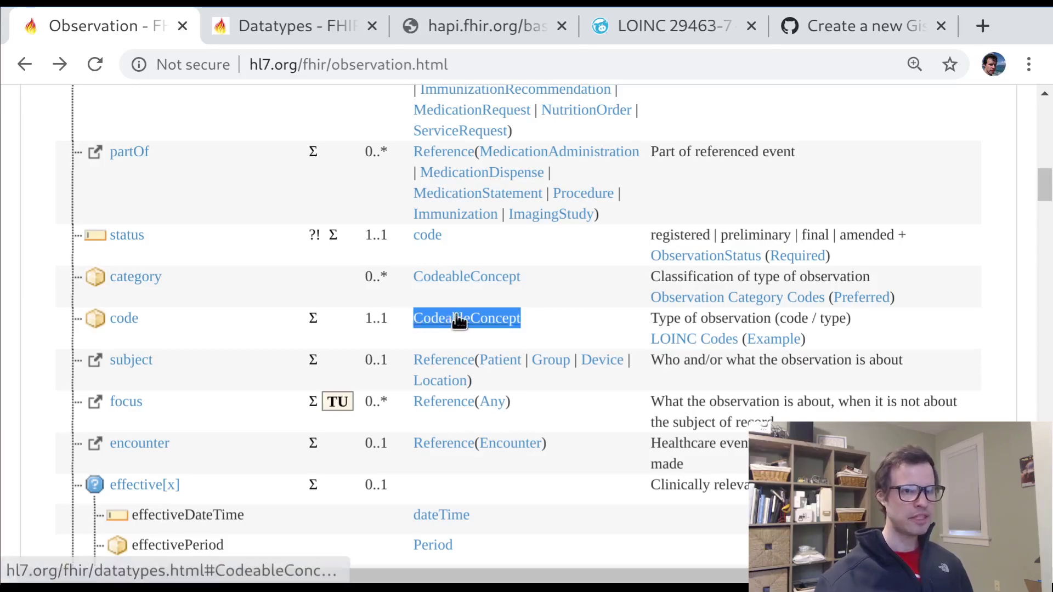
left_click(72, 311)
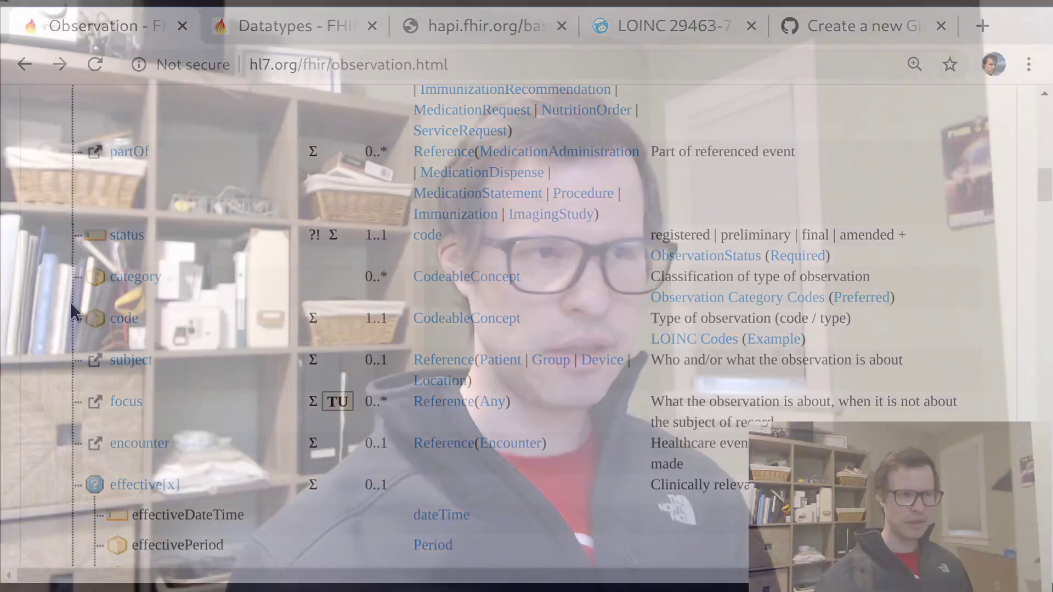